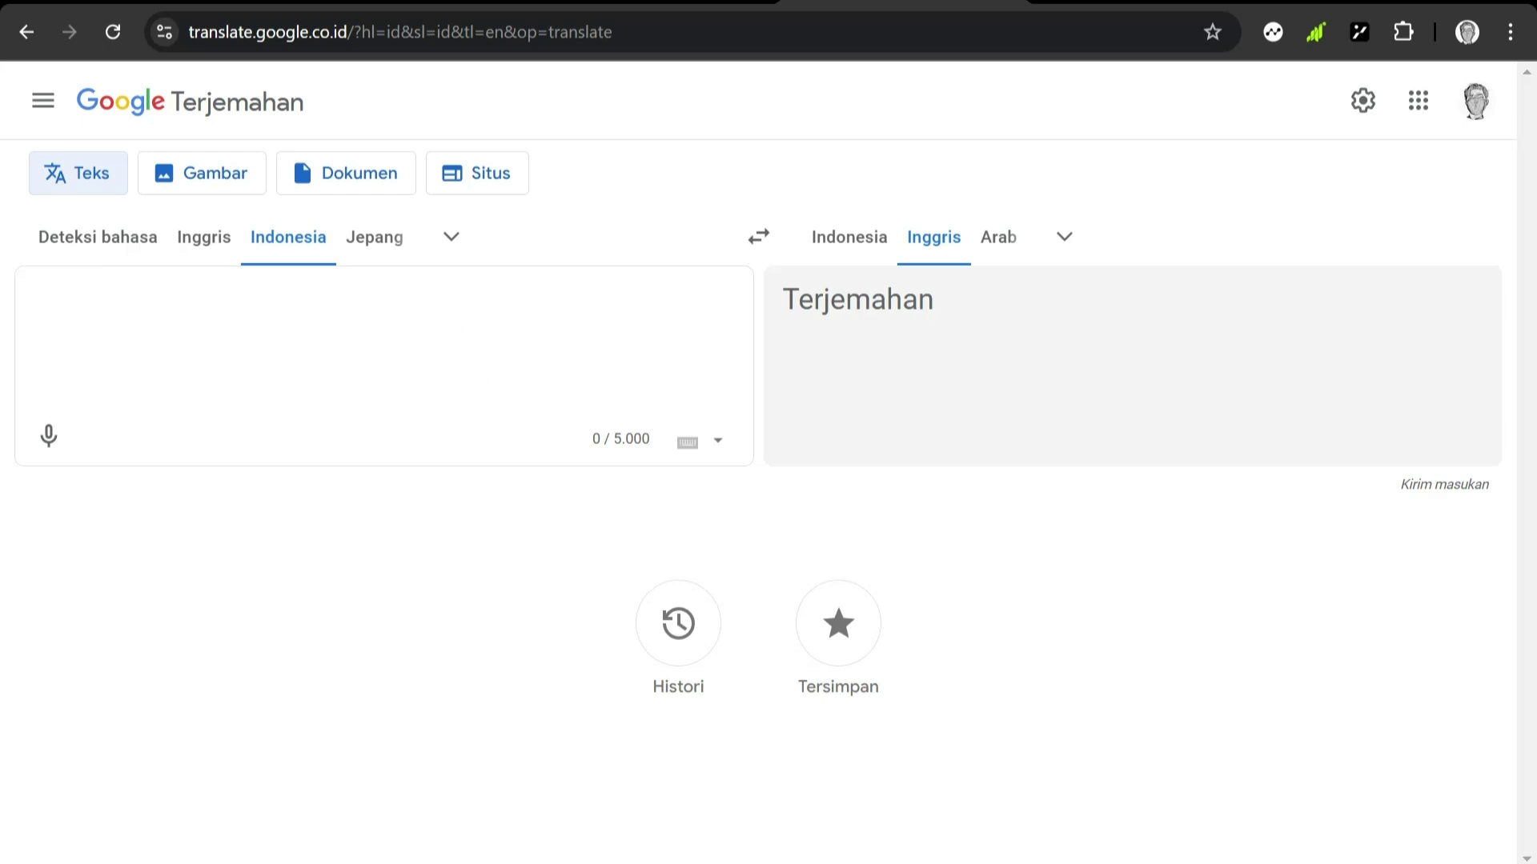
# Step: Translate "seorang anak laki-laki memakai baju hitam" from Indonesian to English
pyautogui.write('se')
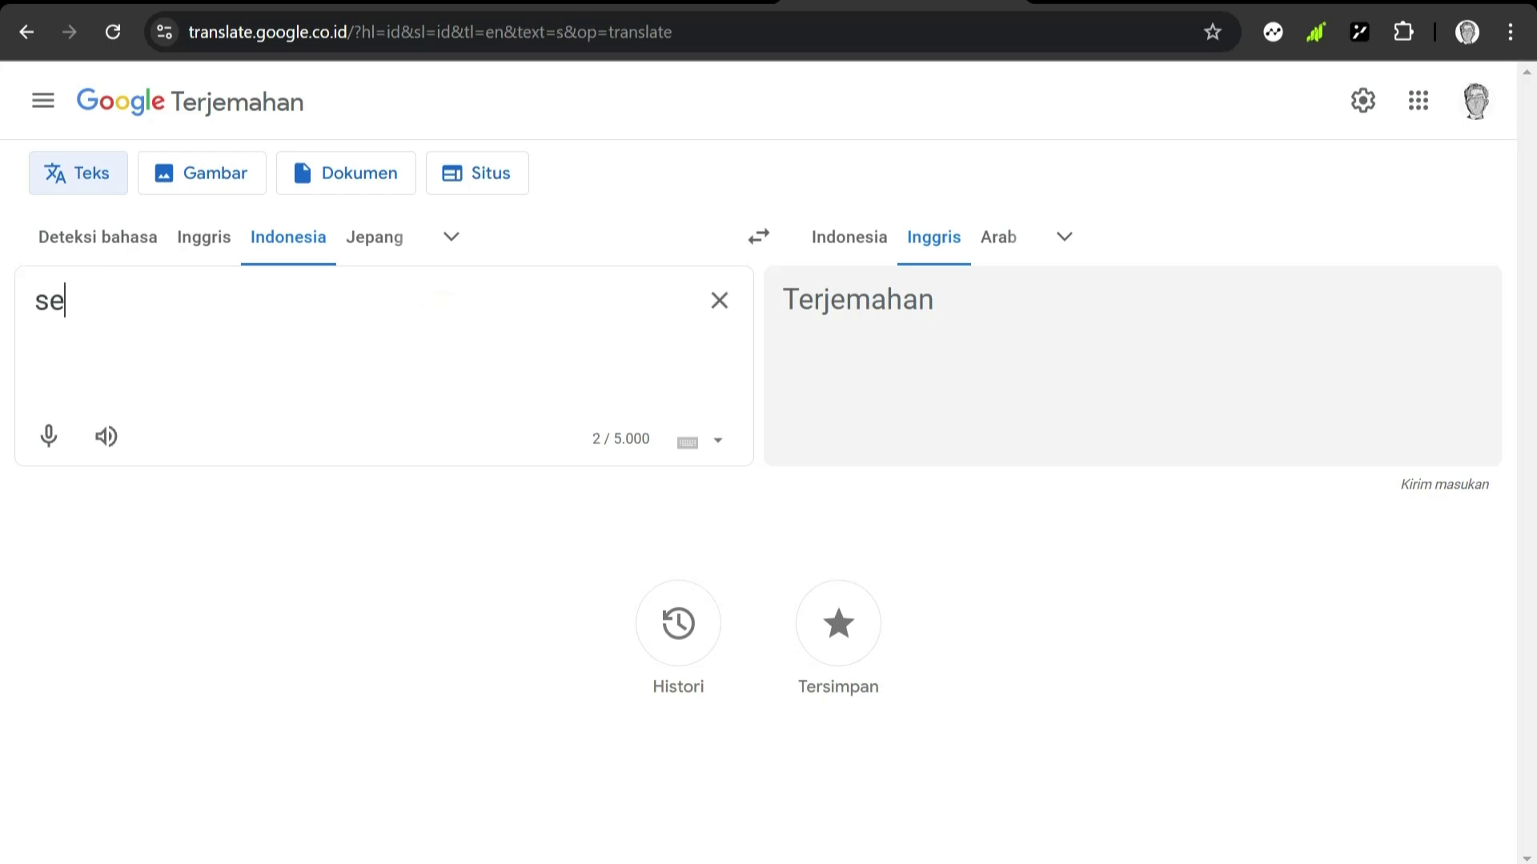
pyautogui.write('orang anak laki-laki')
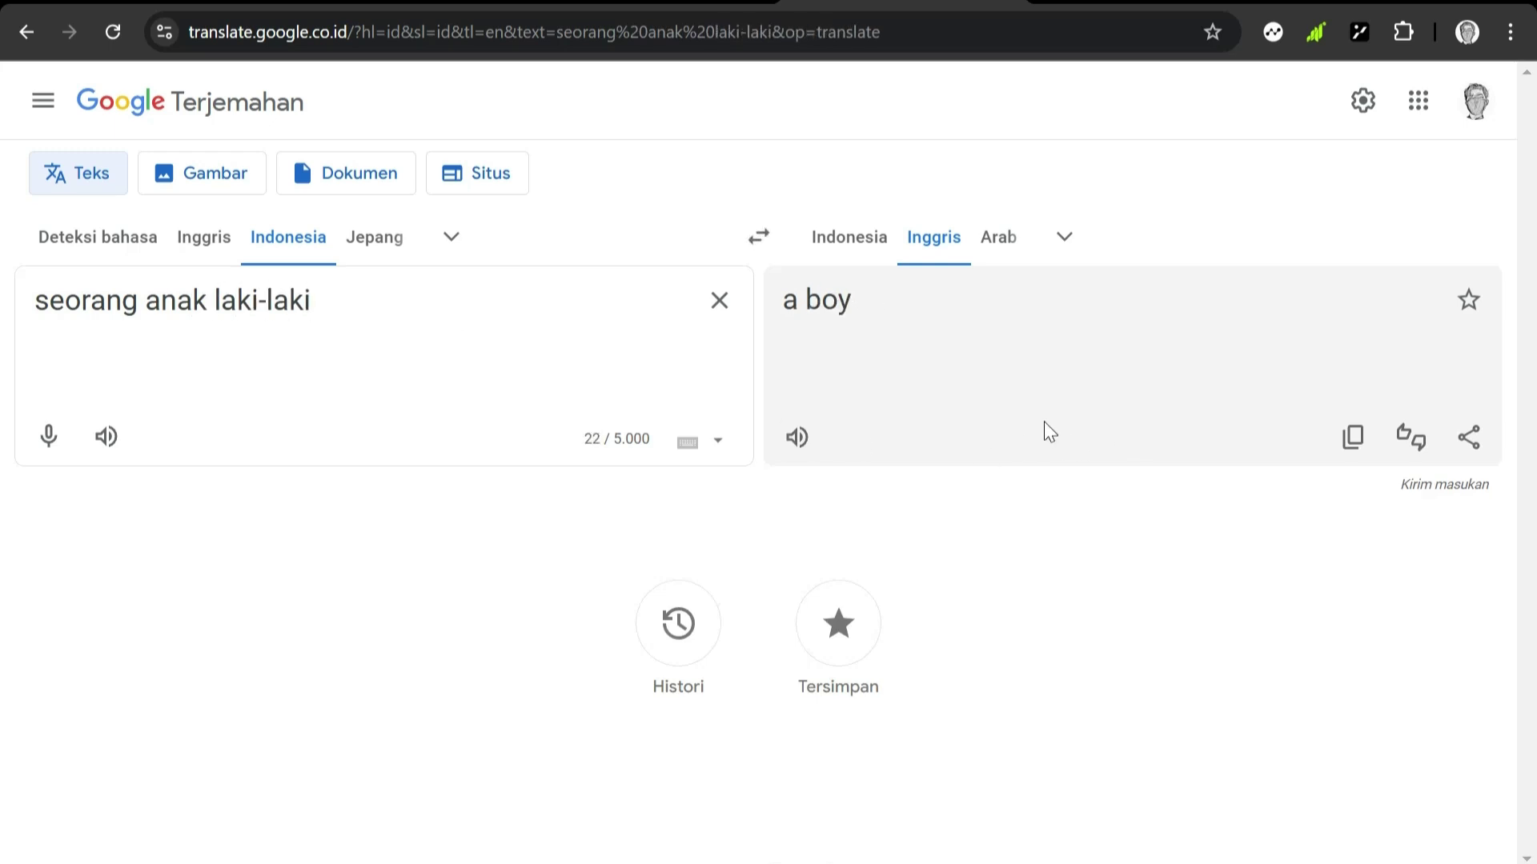
pyautogui.write(' memakai baju ')
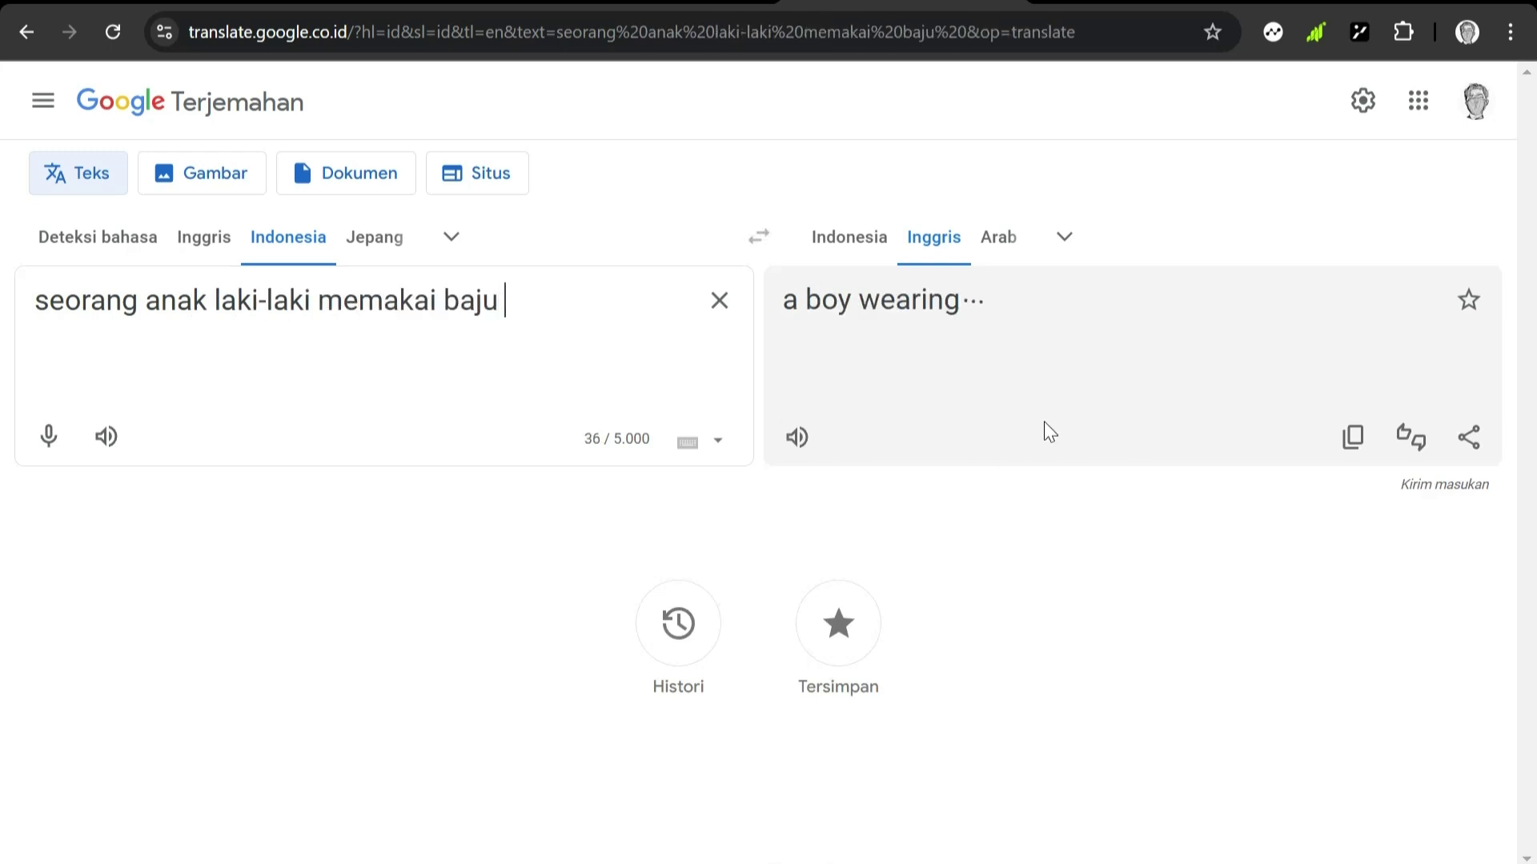
pyautogui.write('hitam')
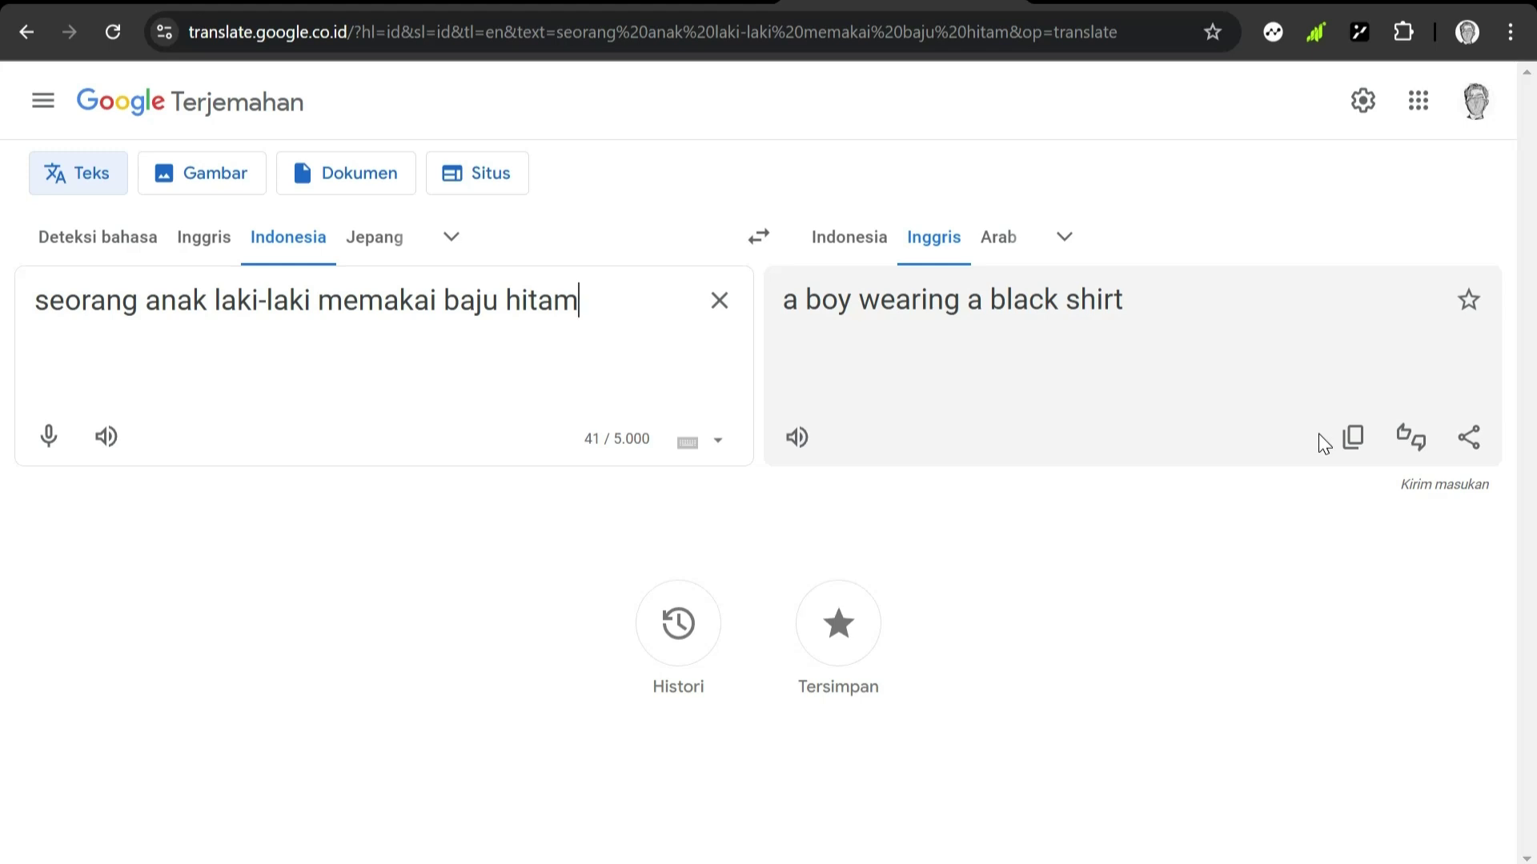
# Step: Ask ChatGPT "tolong buatkan saya prompt ai teks ke gambar dari seorang anak laki-laki menggunakan jaket merah" and follow up with "prompt saja dalam bahasa inggris"
pyautogui.hotkey('ctrl', 'shift', 'Tab')
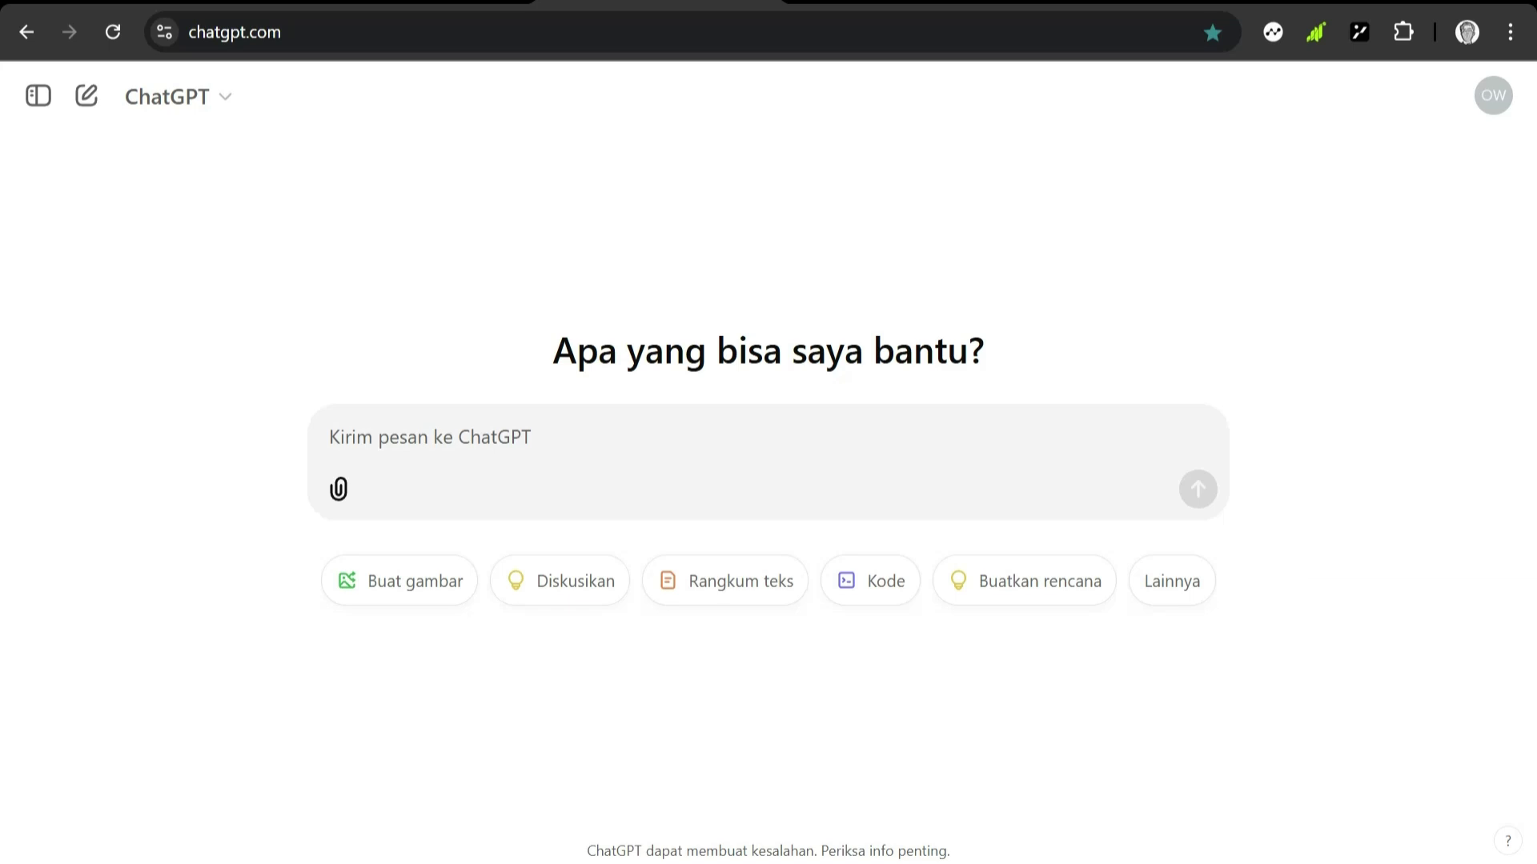
pyautogui.click(421, 439)
pyautogui.write('tolon')
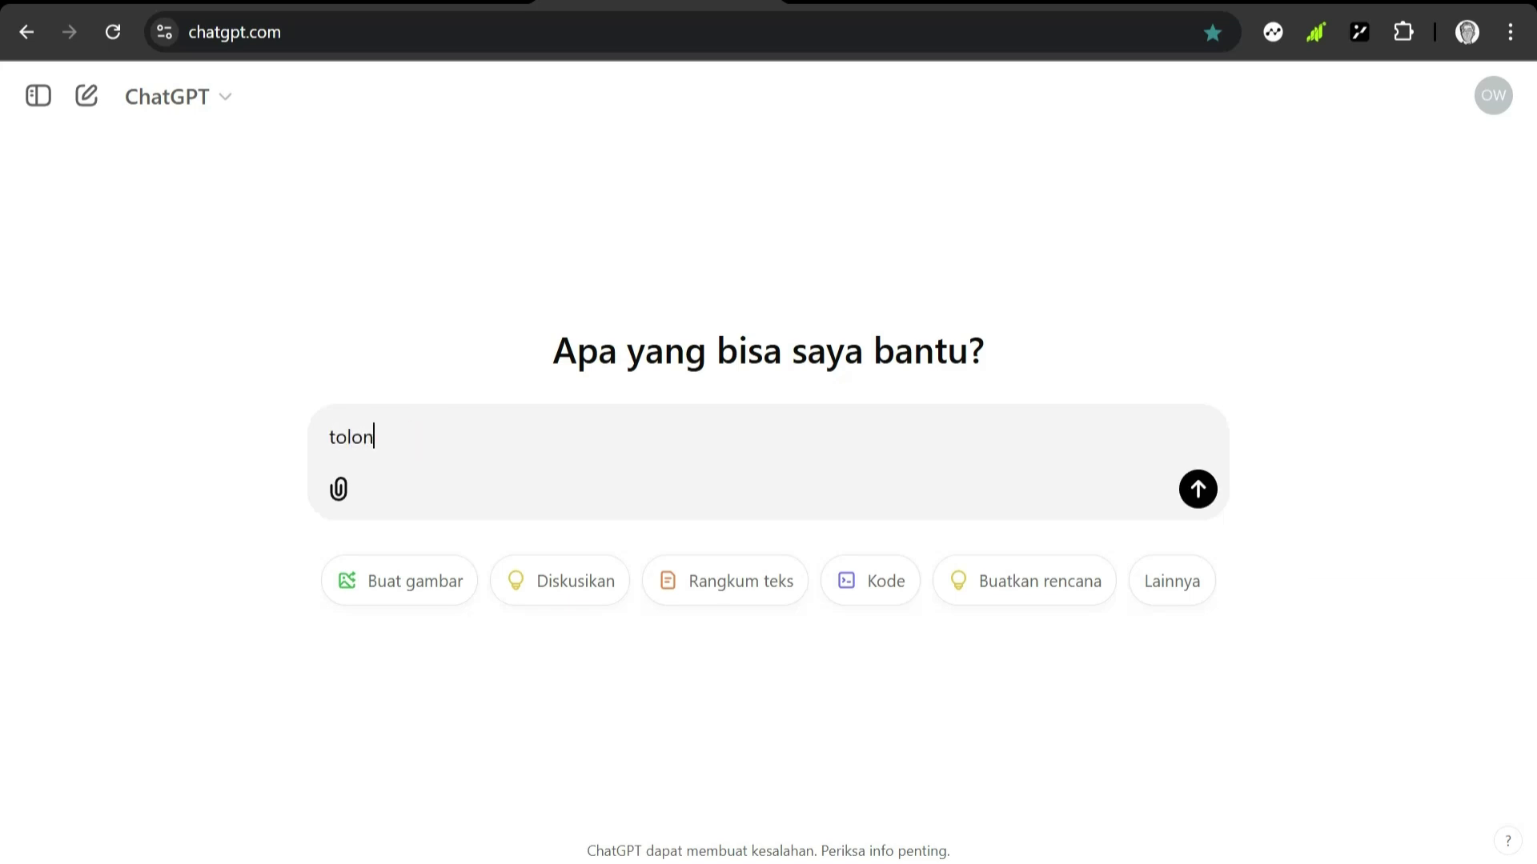
pyautogui.write('g buatkan saya prompt ai teks')
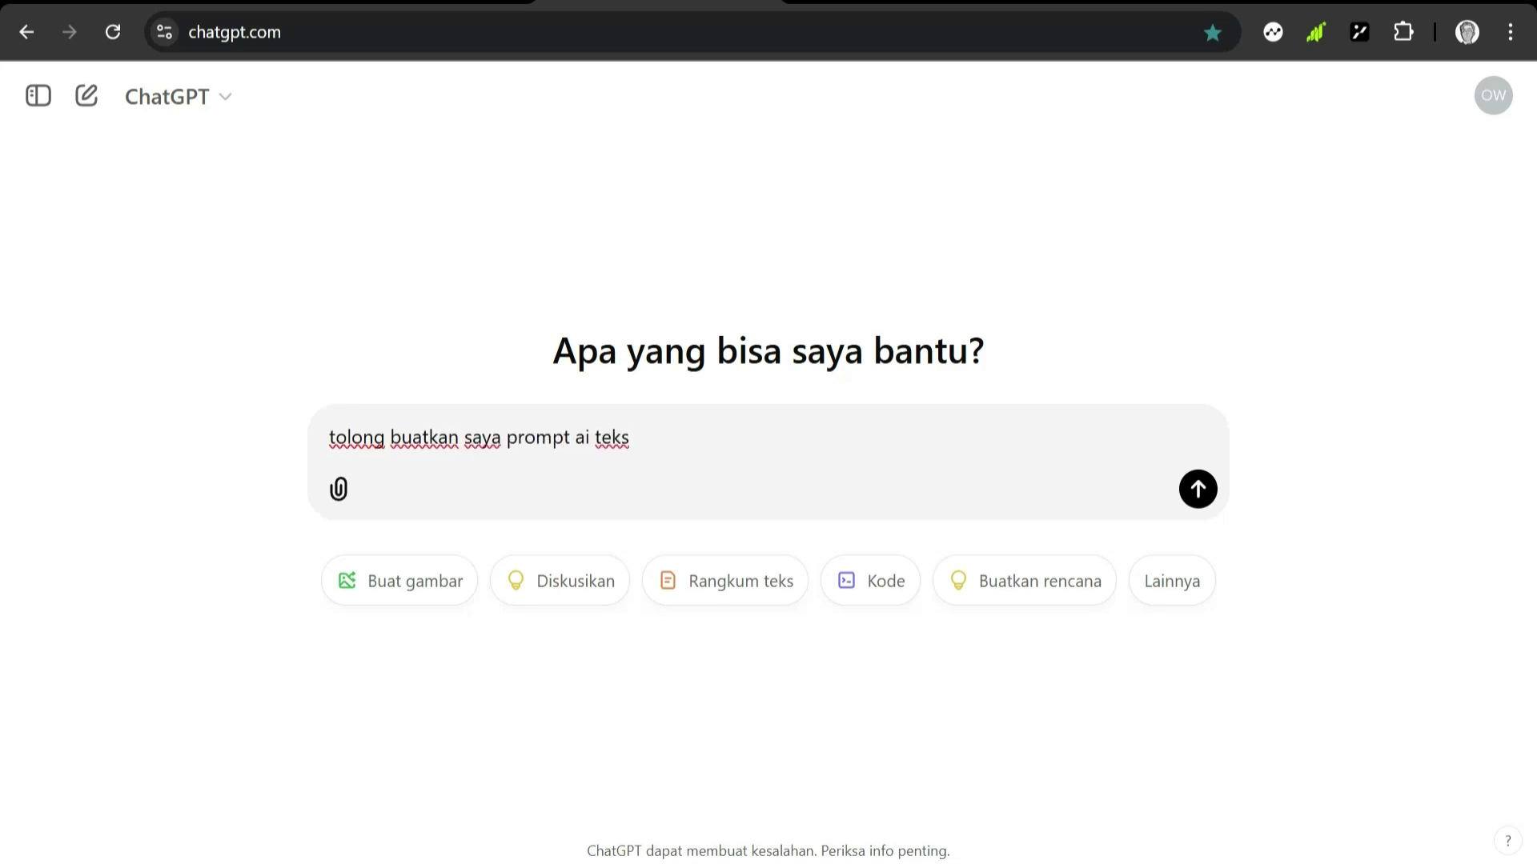
pyautogui.write(' ke gambar dari seorang anak')
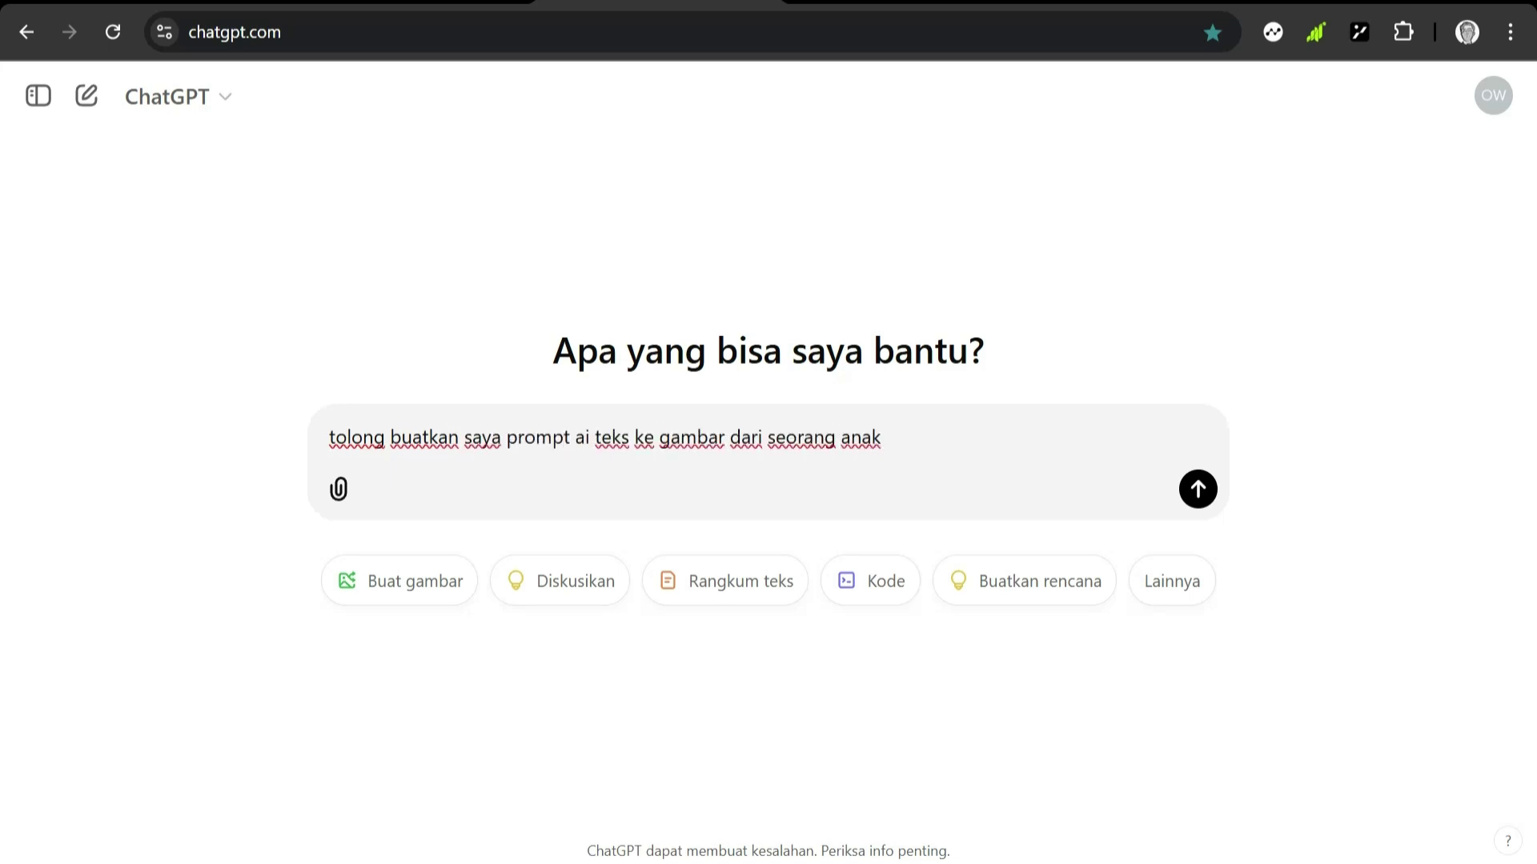
pyautogui.write(' laki-laki menggunakan jaket merah')
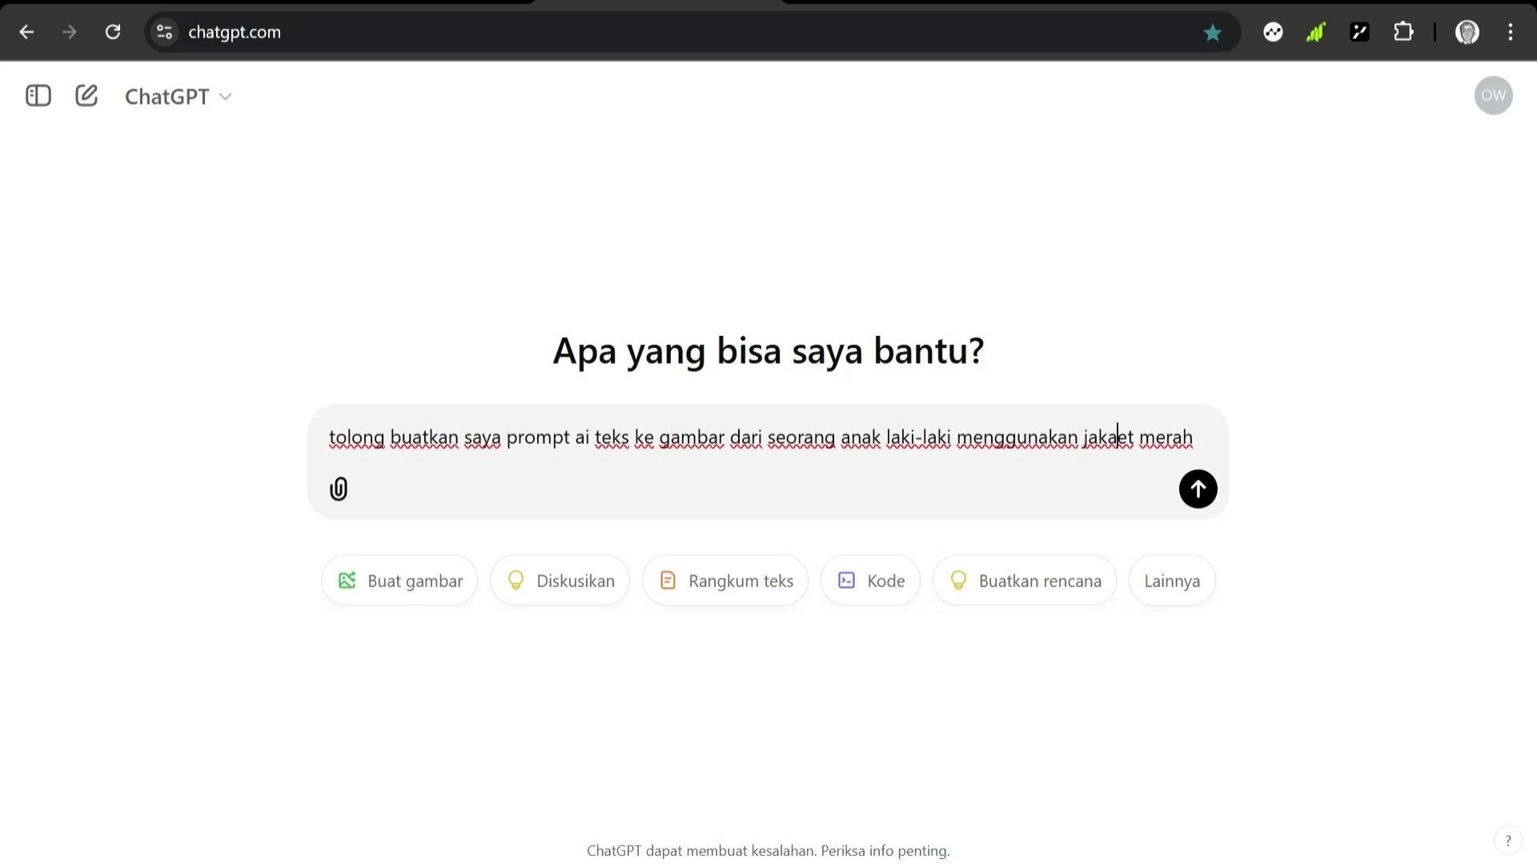
pyautogui.press('Return')
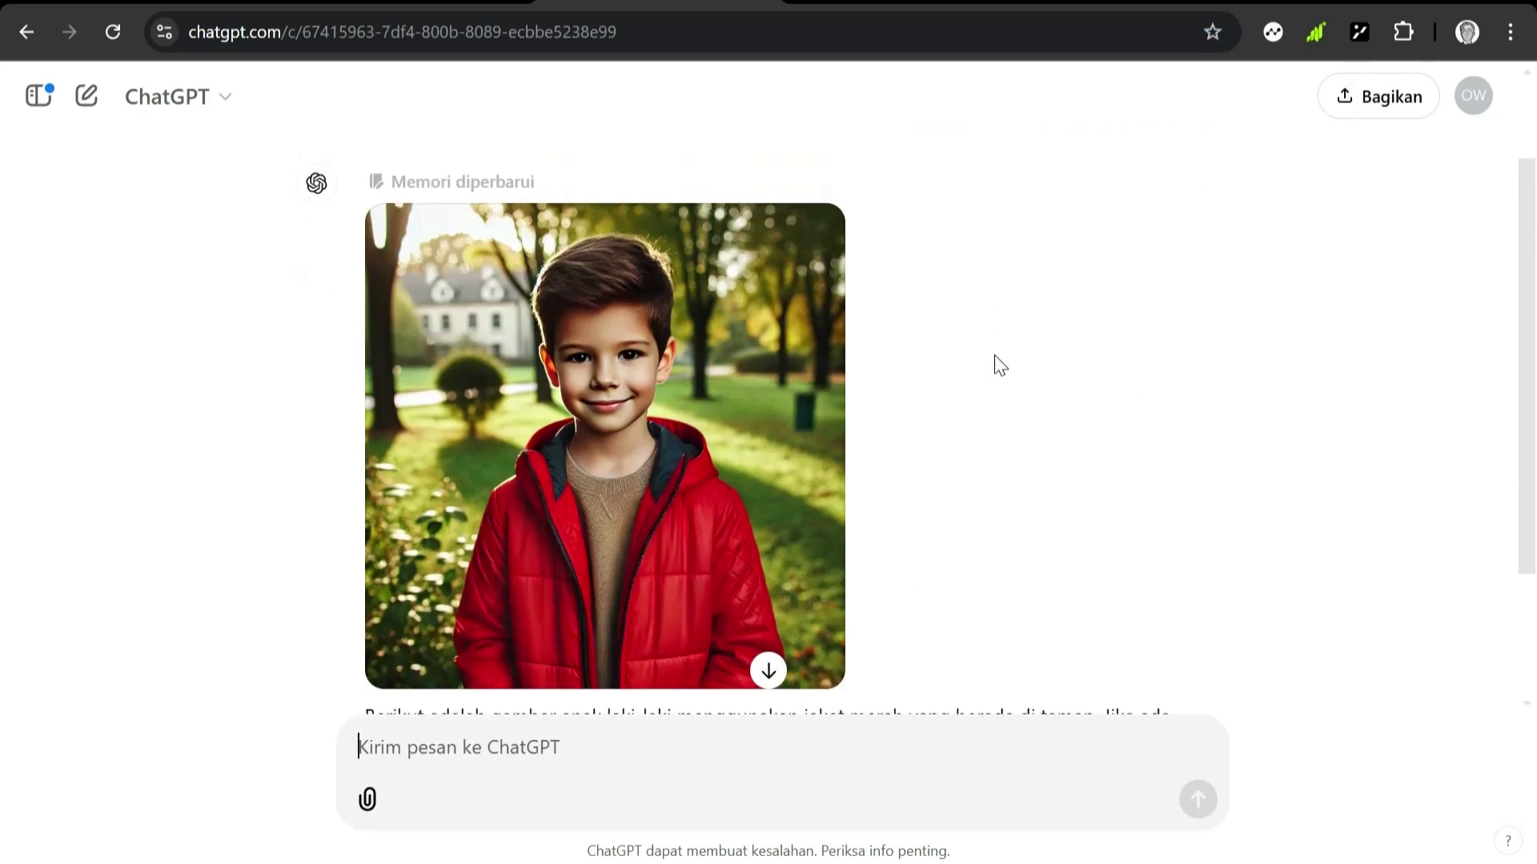
pyautogui.write('prompt saja dalam bahasa inggris')
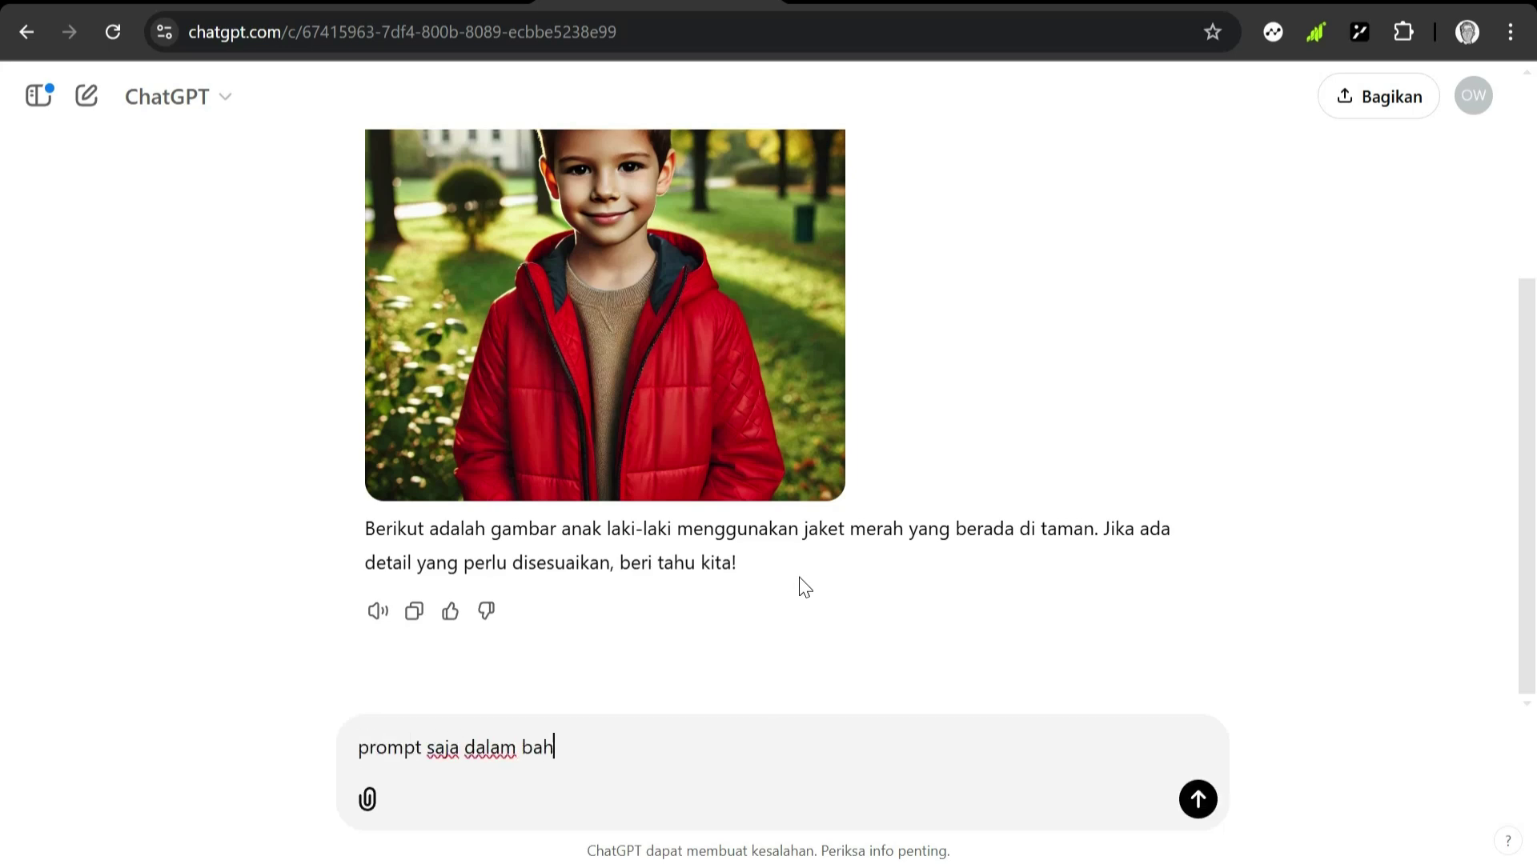
pyautogui.press('Return')
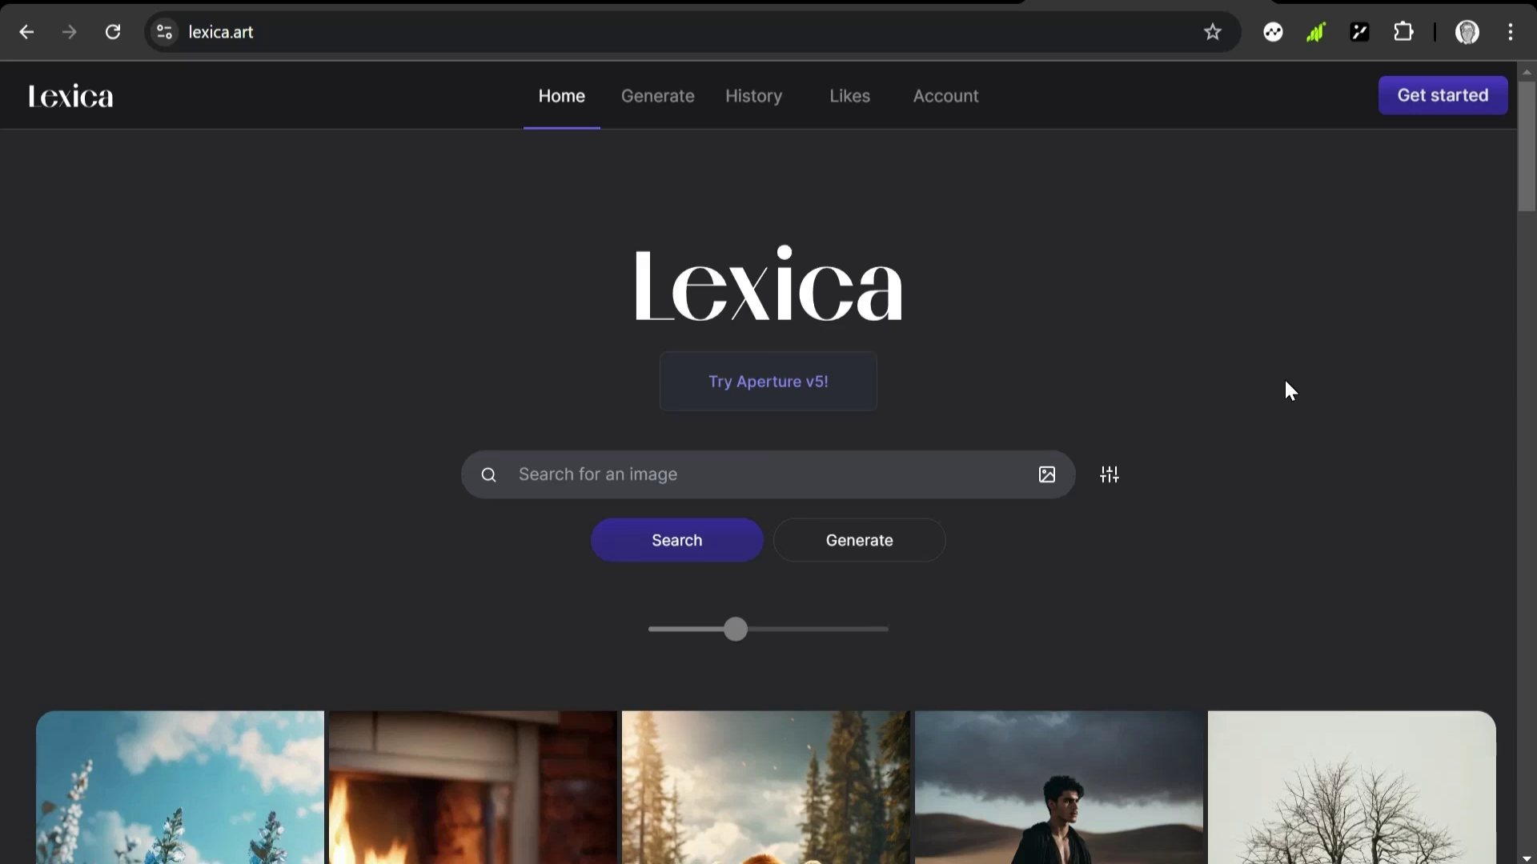
# Step: Find the cyberpunk man with white hair and sunglasses in the Lexica gallery, copy its prompt and return to the gallery
pyautogui.scroll(-6, 754, 572)
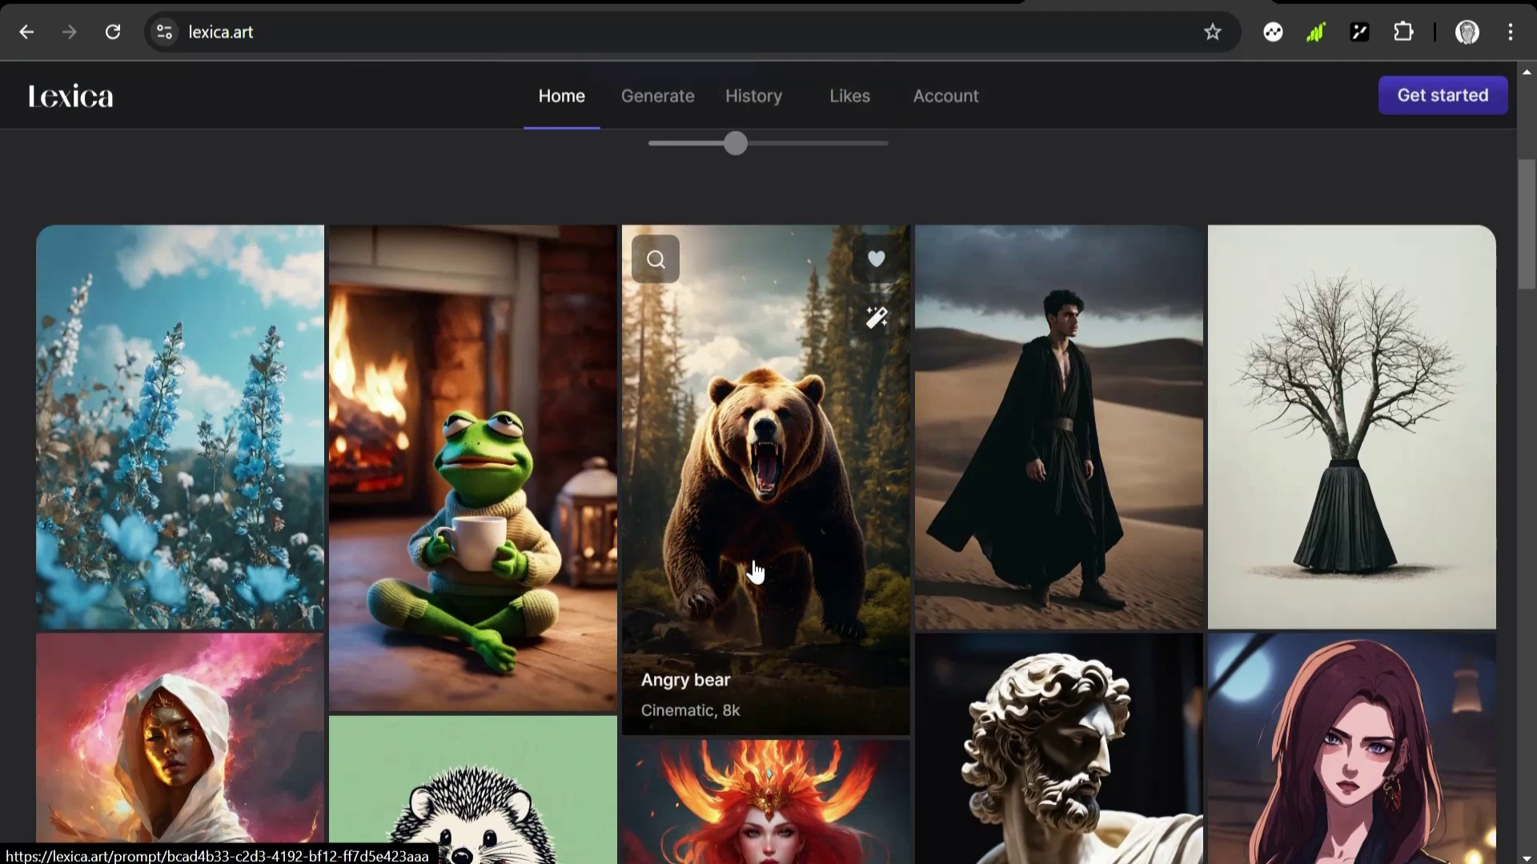
pyautogui.scroll(-9, 755, 572)
pyautogui.scroll(-15, 754, 570)
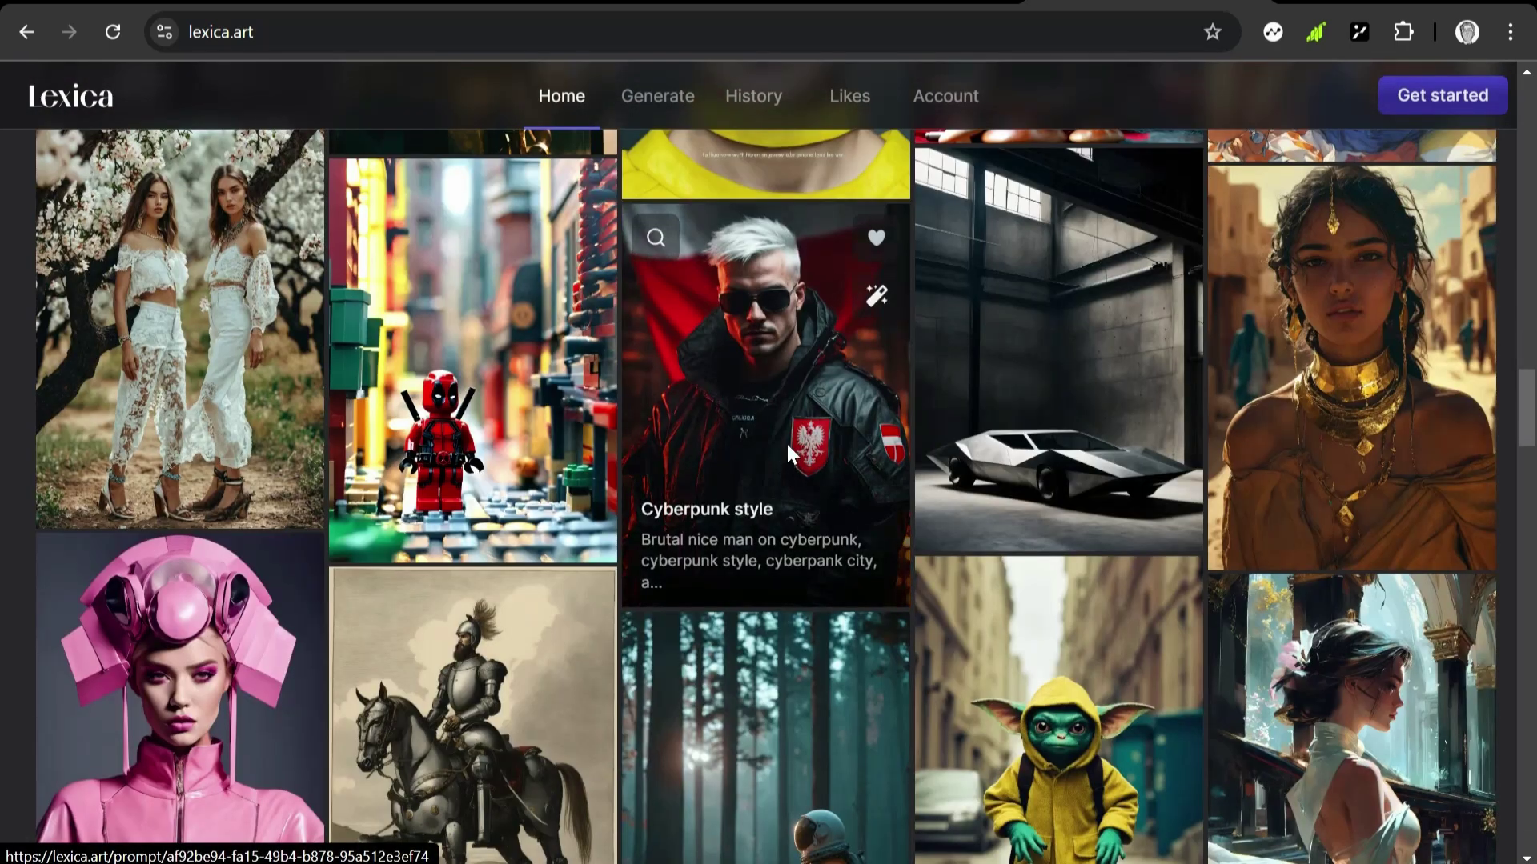
pyautogui.click(787, 446)
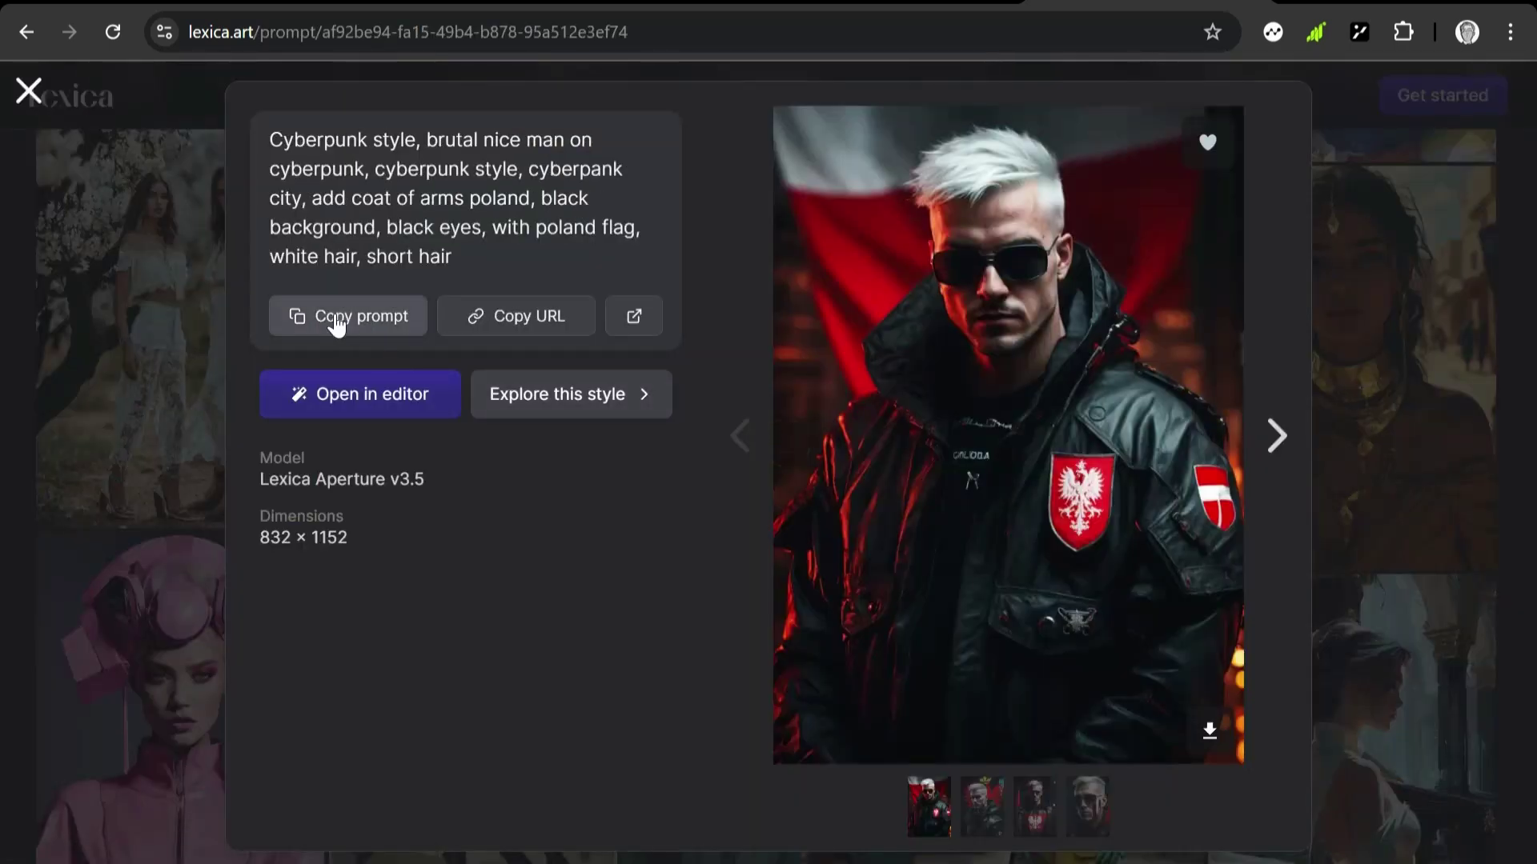
pyautogui.hotkey('alt', 'Left')
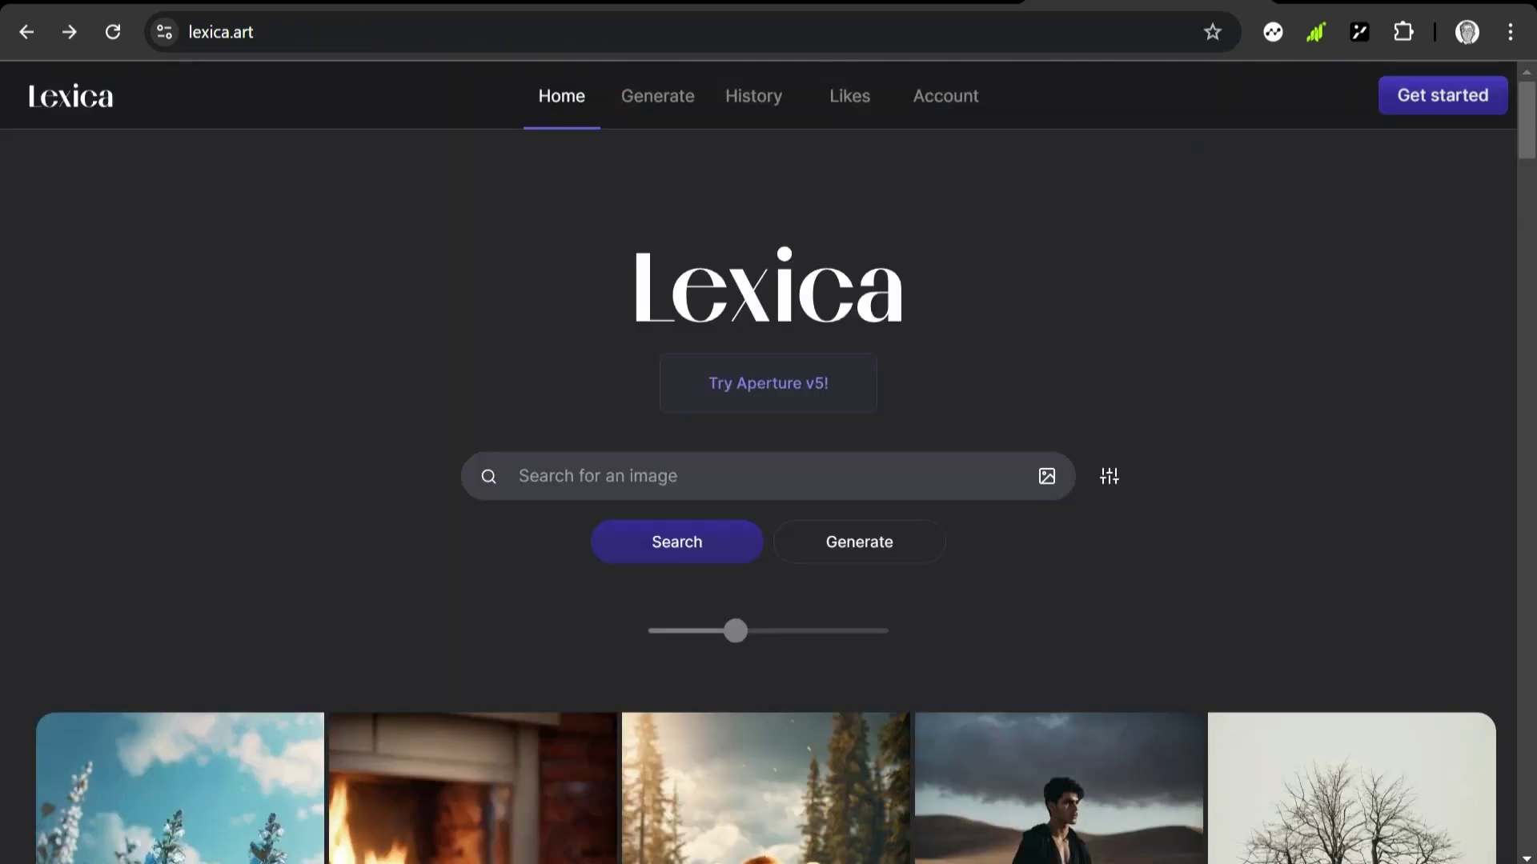
# Step: Search the Lexica gallery for "naruto" images
pyautogui.click(568, 472)
pyautogui.write('naruta')
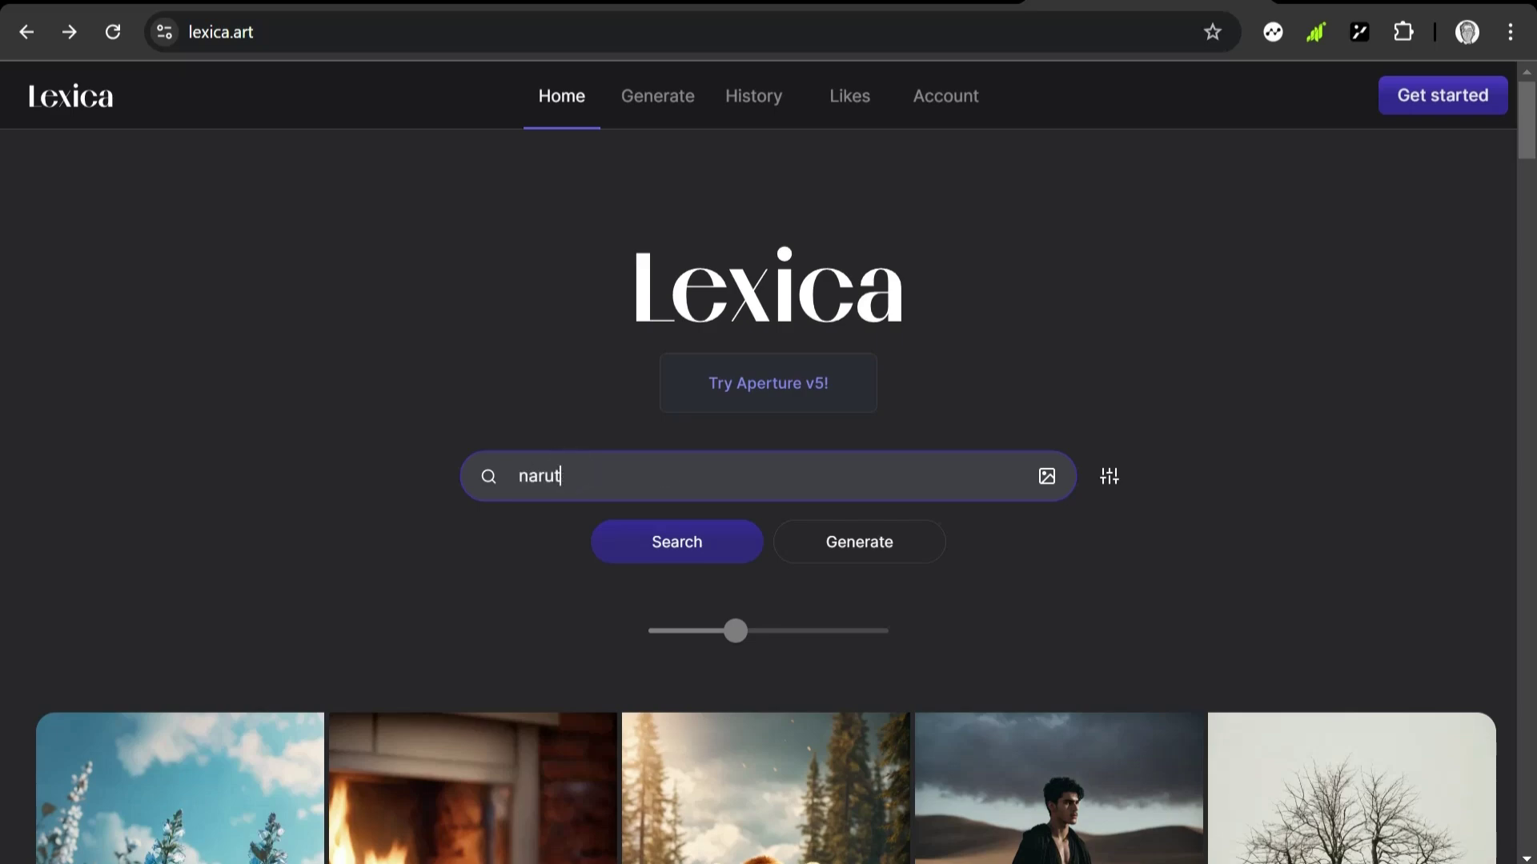
pyautogui.write('o')
pyautogui.press('Return')
# Step: Open the "Naruto and harry potter smilling to the camera" image from the search results and copy its prompt
pyautogui.scroll(-8, 779, 524)
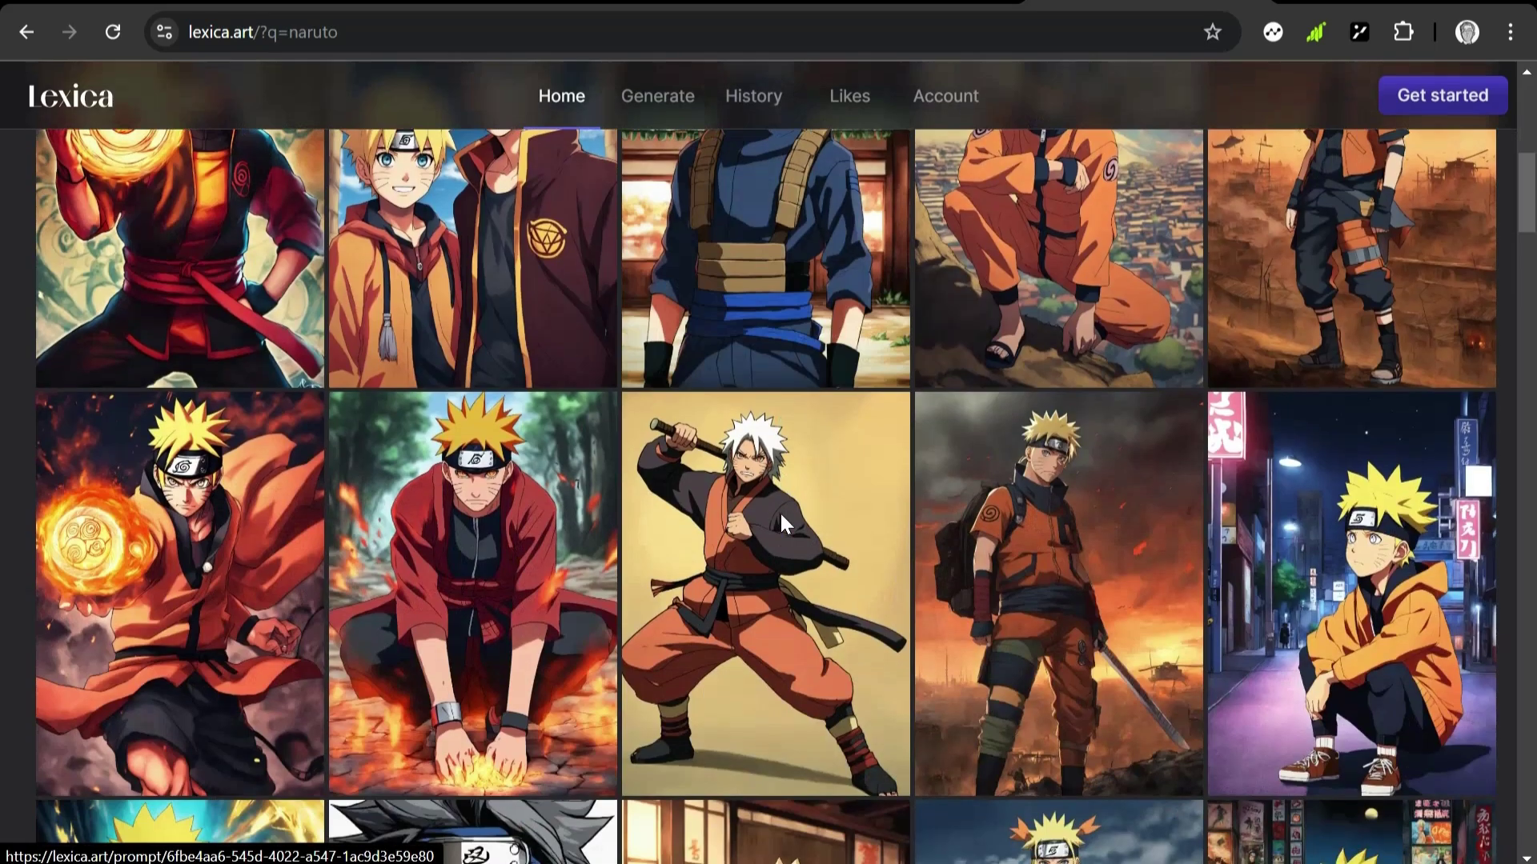
pyautogui.scroll(-10, 780, 522)
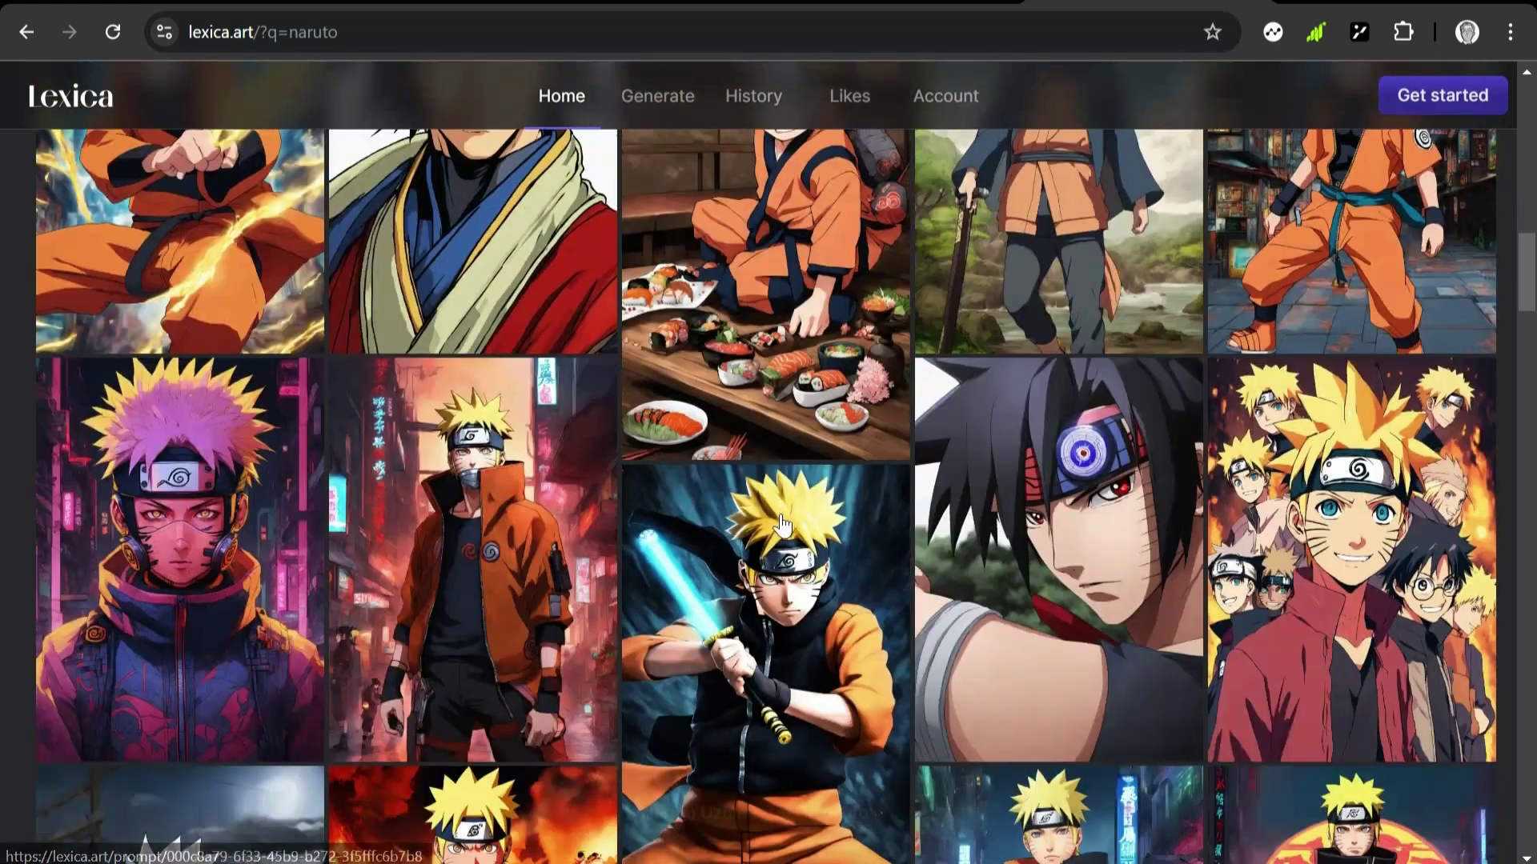
pyautogui.scroll(-12, 780, 524)
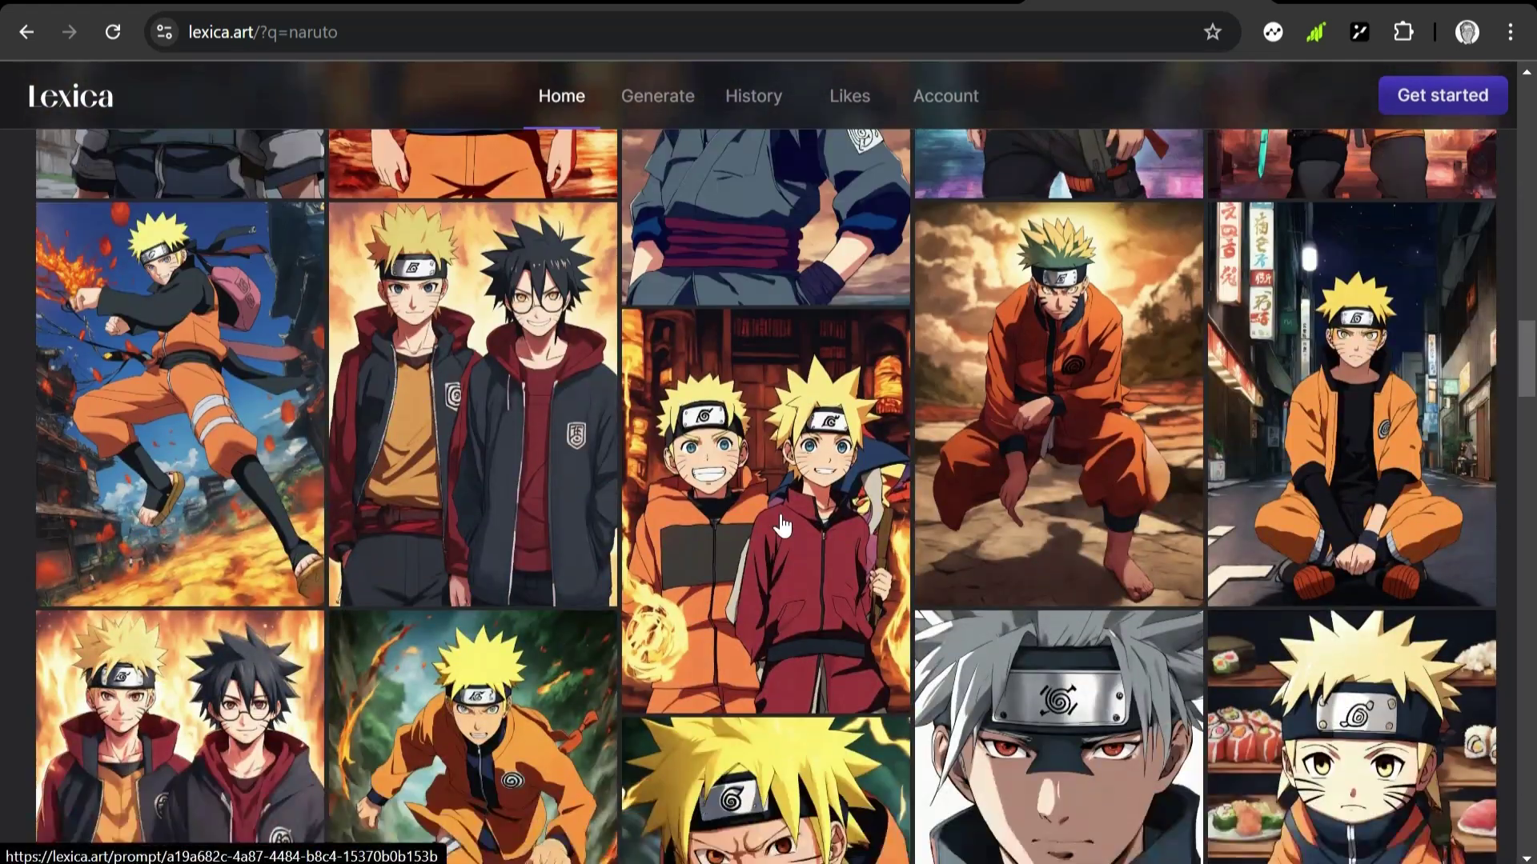
pyautogui.click(782, 524)
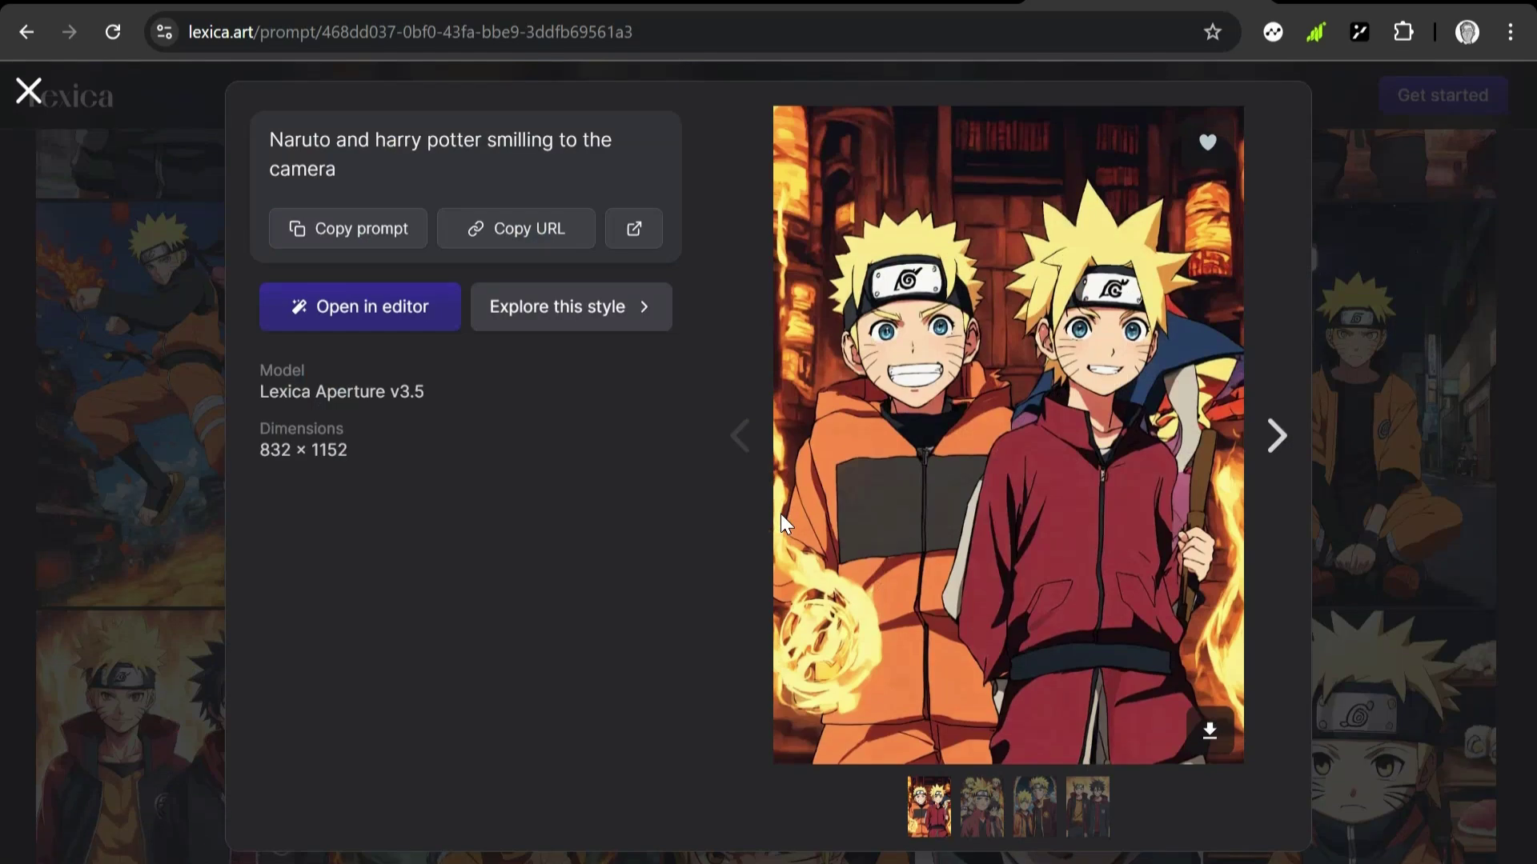
pyautogui.click(362, 230)
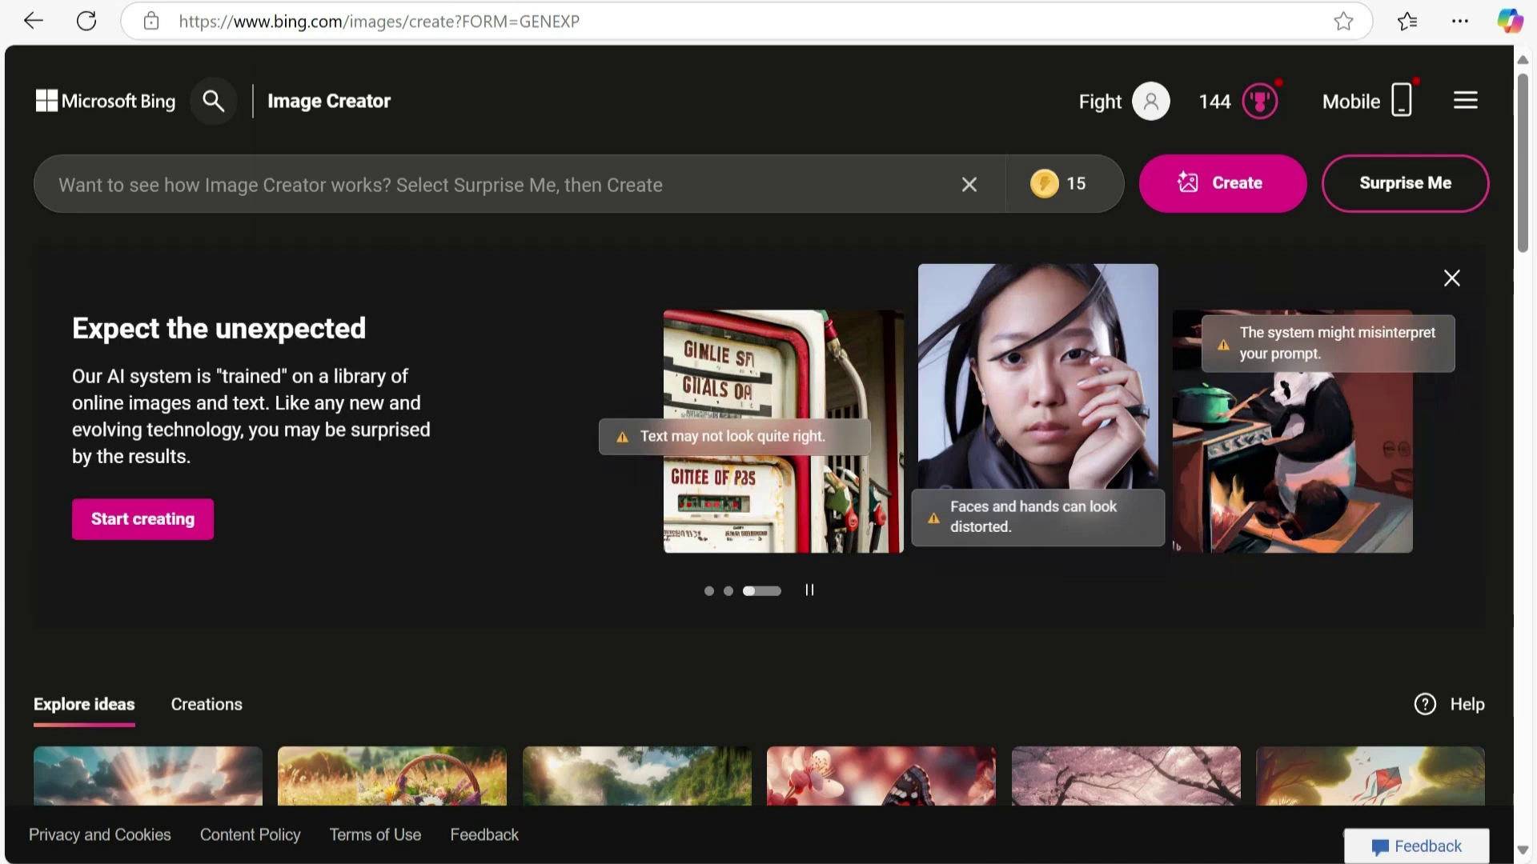
# Step: Switch to Bing Image Creator, paste the copied cyberpunk style prompt and generate images from it
pyautogui.rightClick(274, 175)
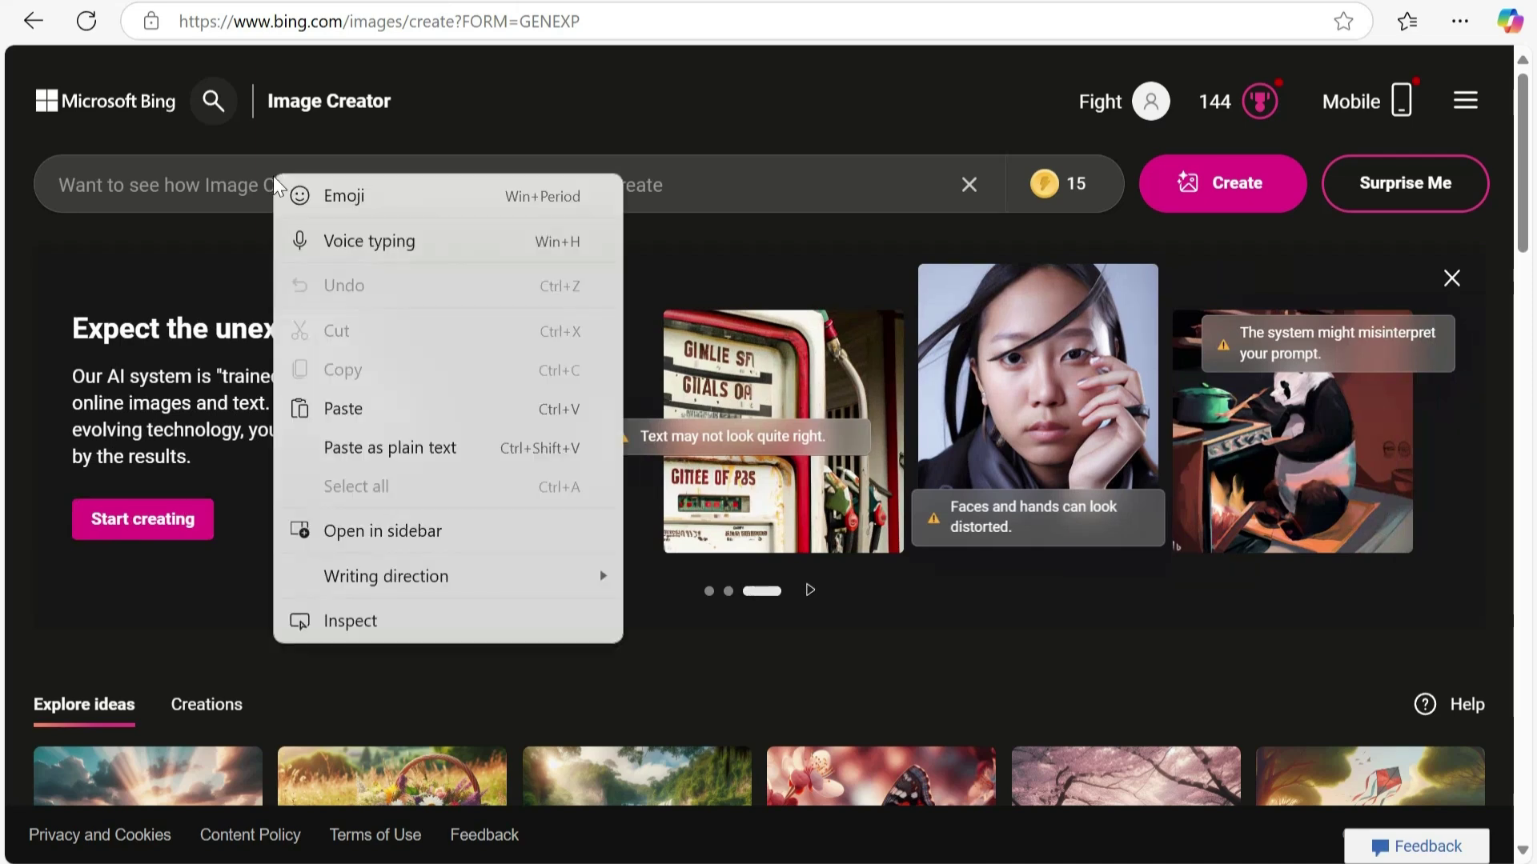
pyautogui.click(334, 424)
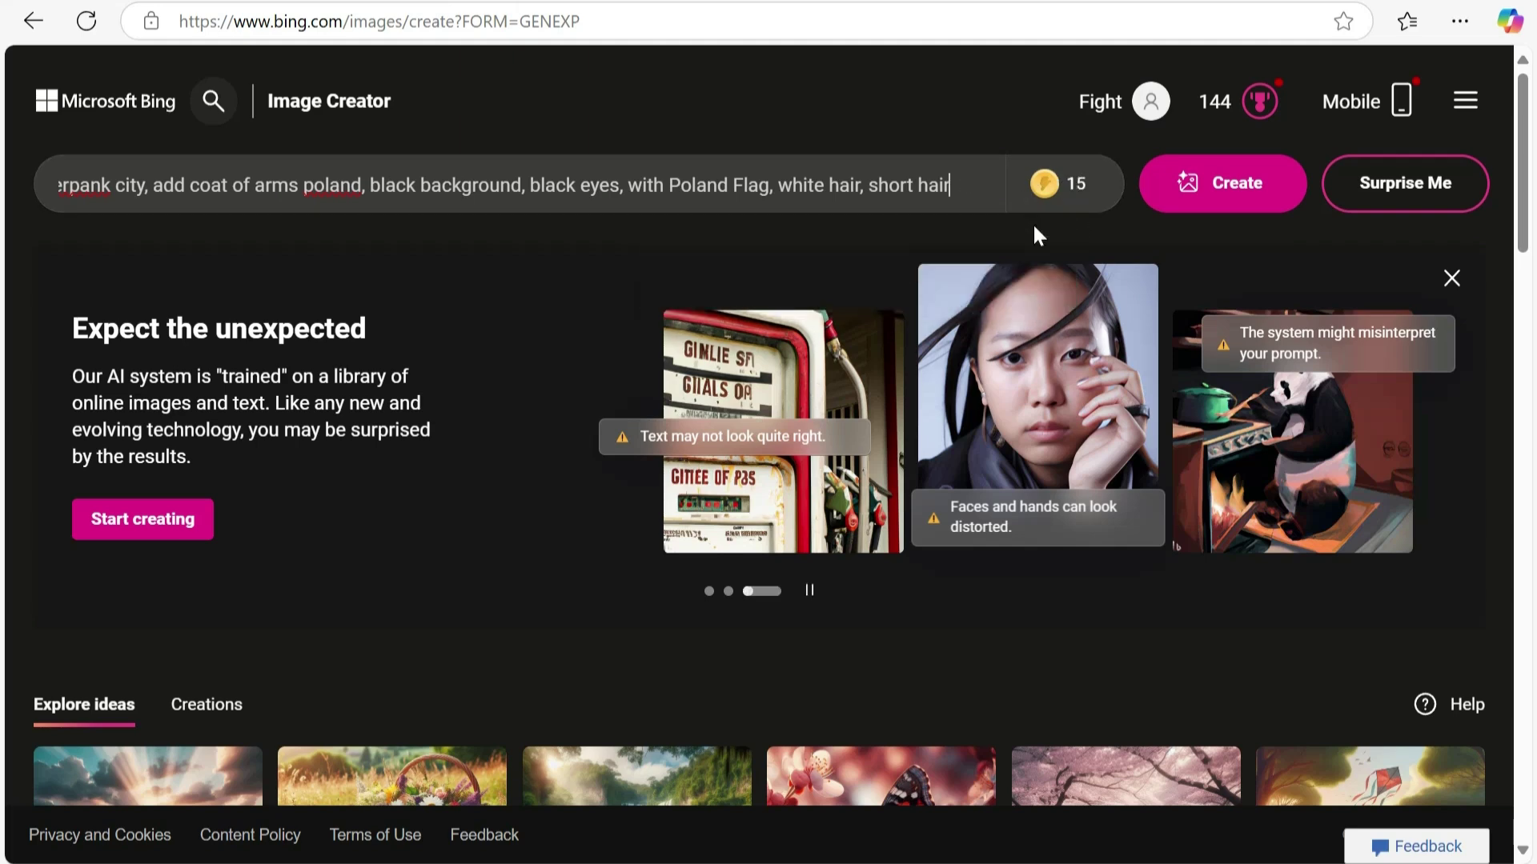
pyautogui.moveTo(1042, 192)
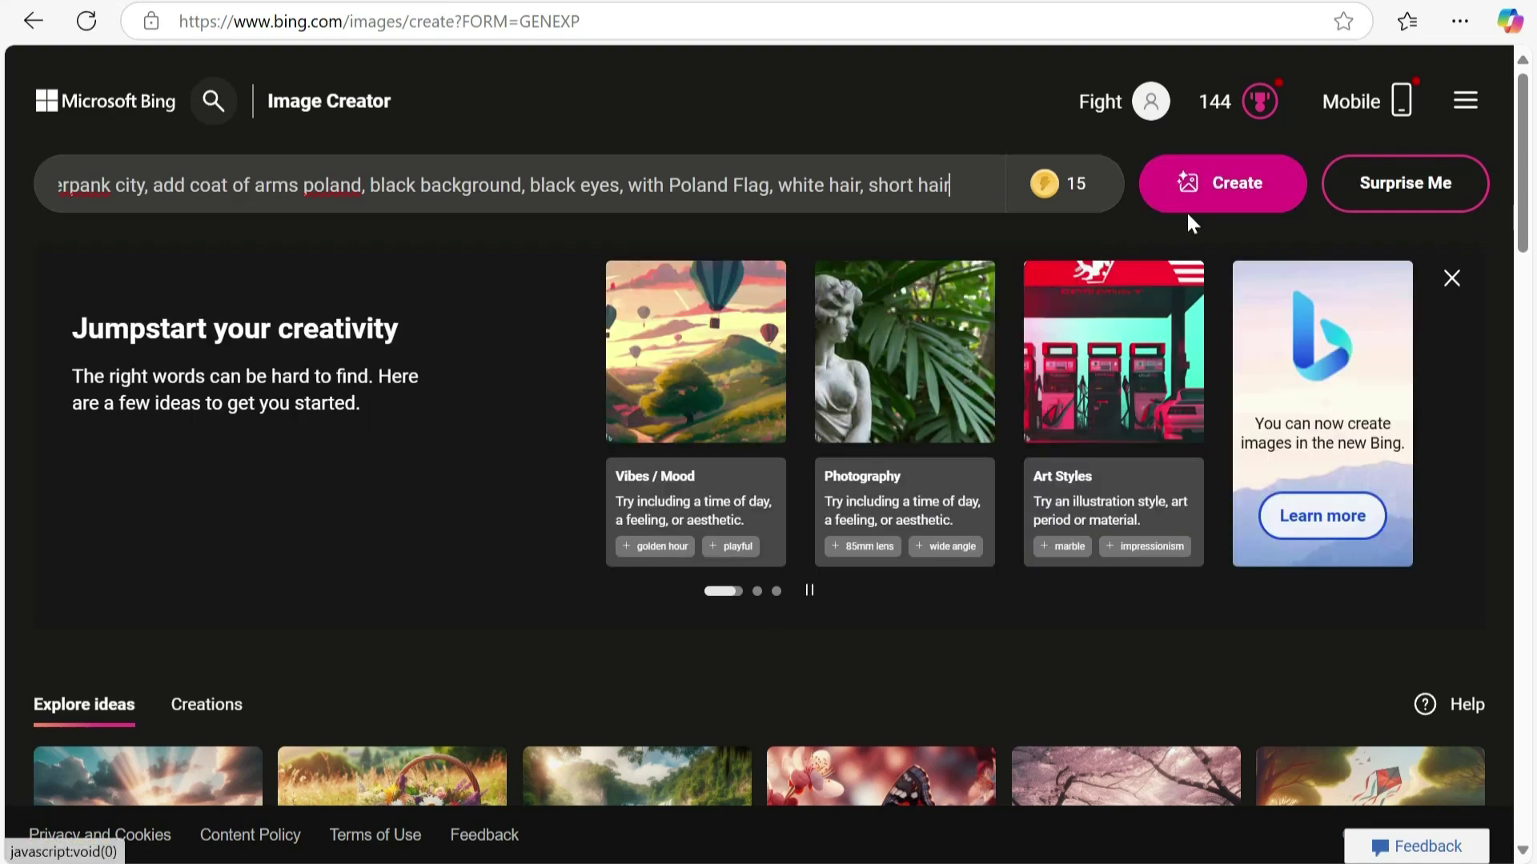
pyautogui.click(1213, 192)
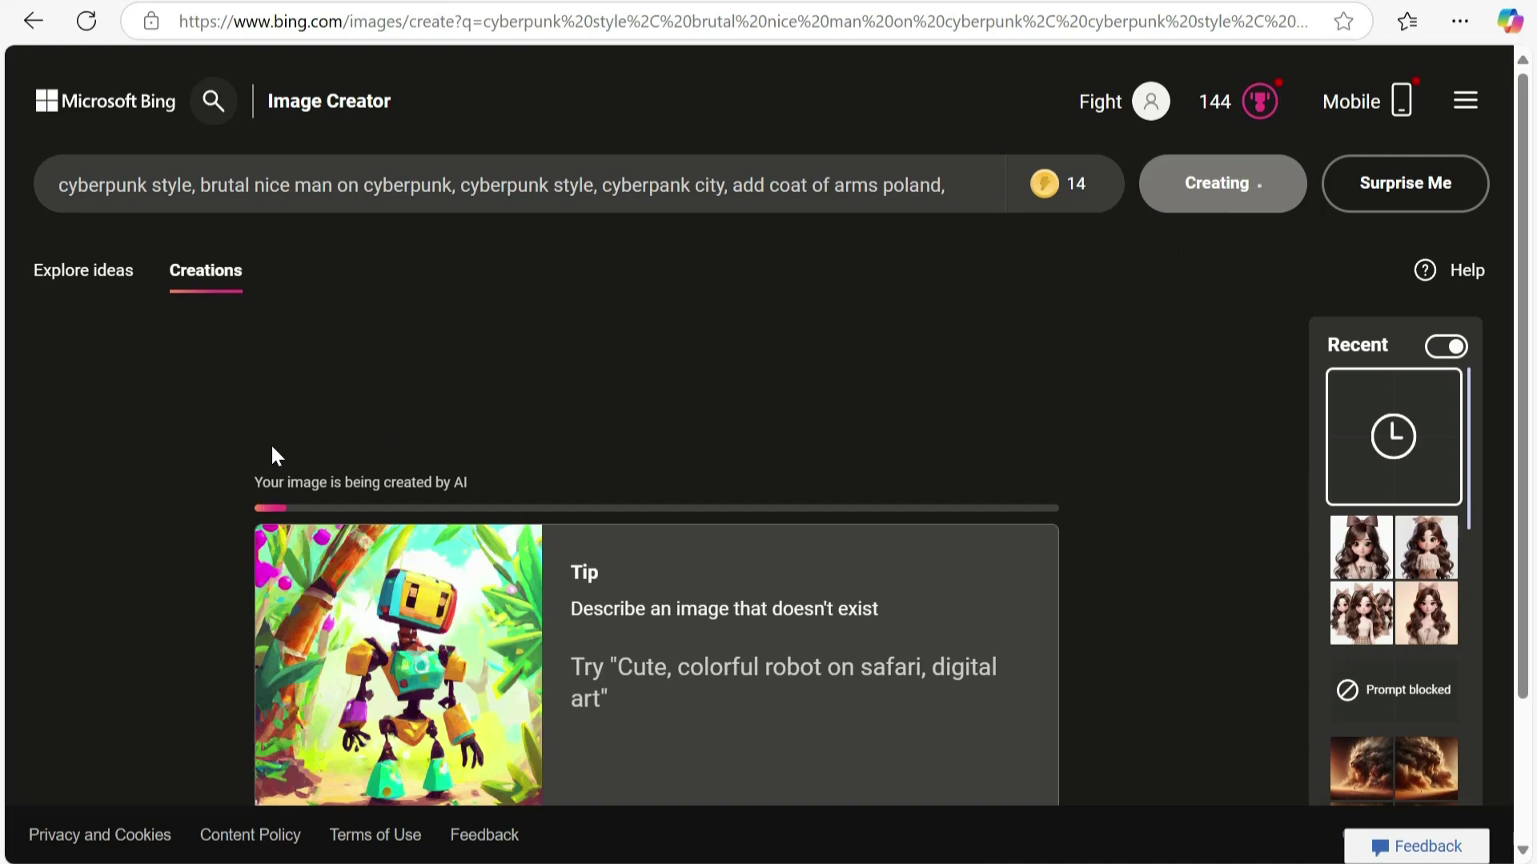
# Step: View the generated cyberpunk images enlarged one after another, ending on the man with red-lensed sunglasses and a rifle
pyautogui.scroll(-2, 275, 454)
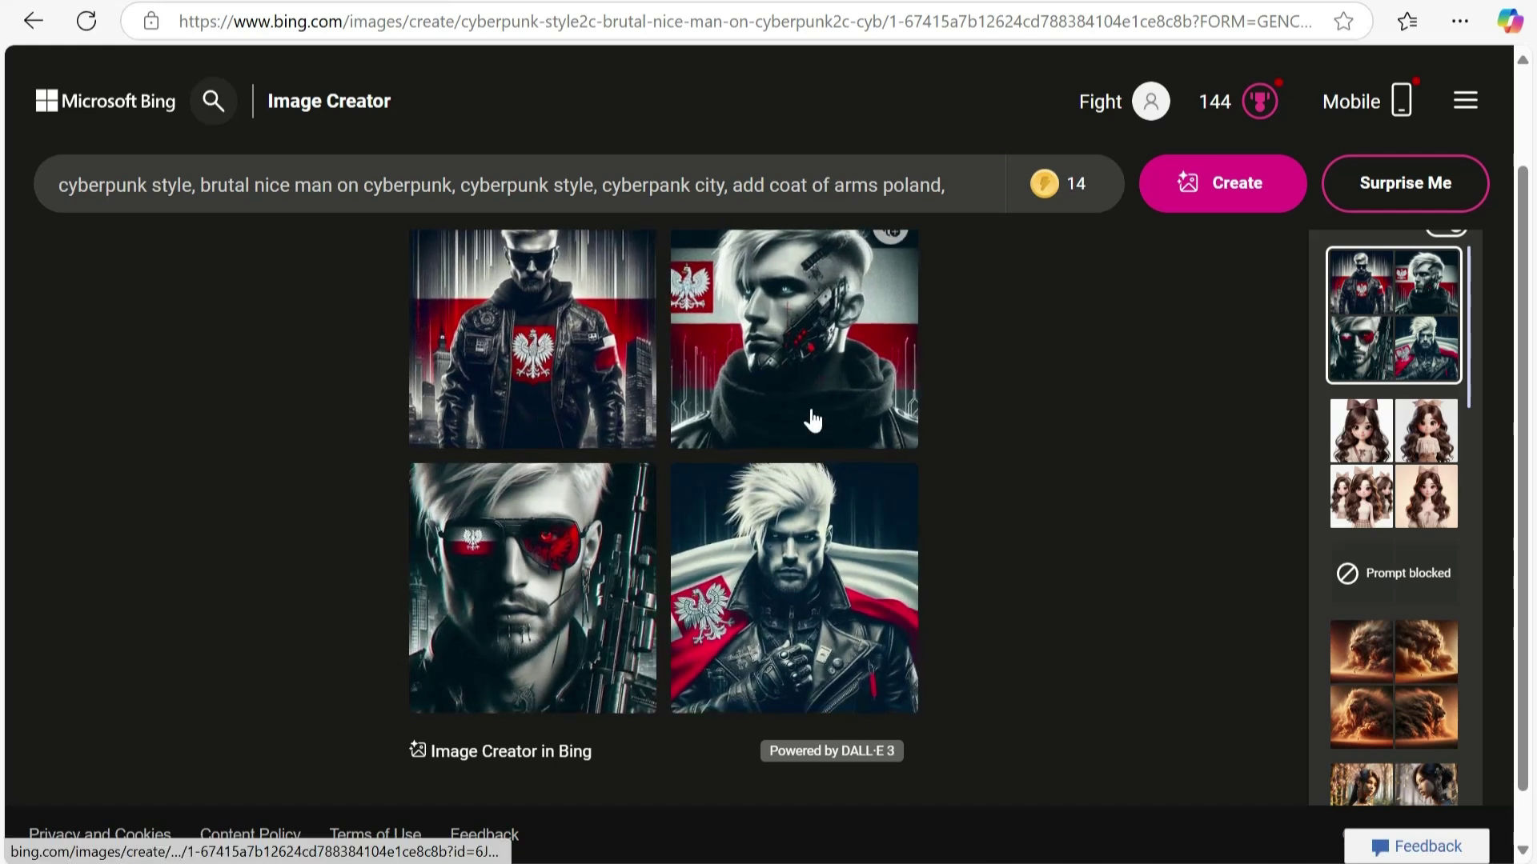
pyautogui.click(551, 364)
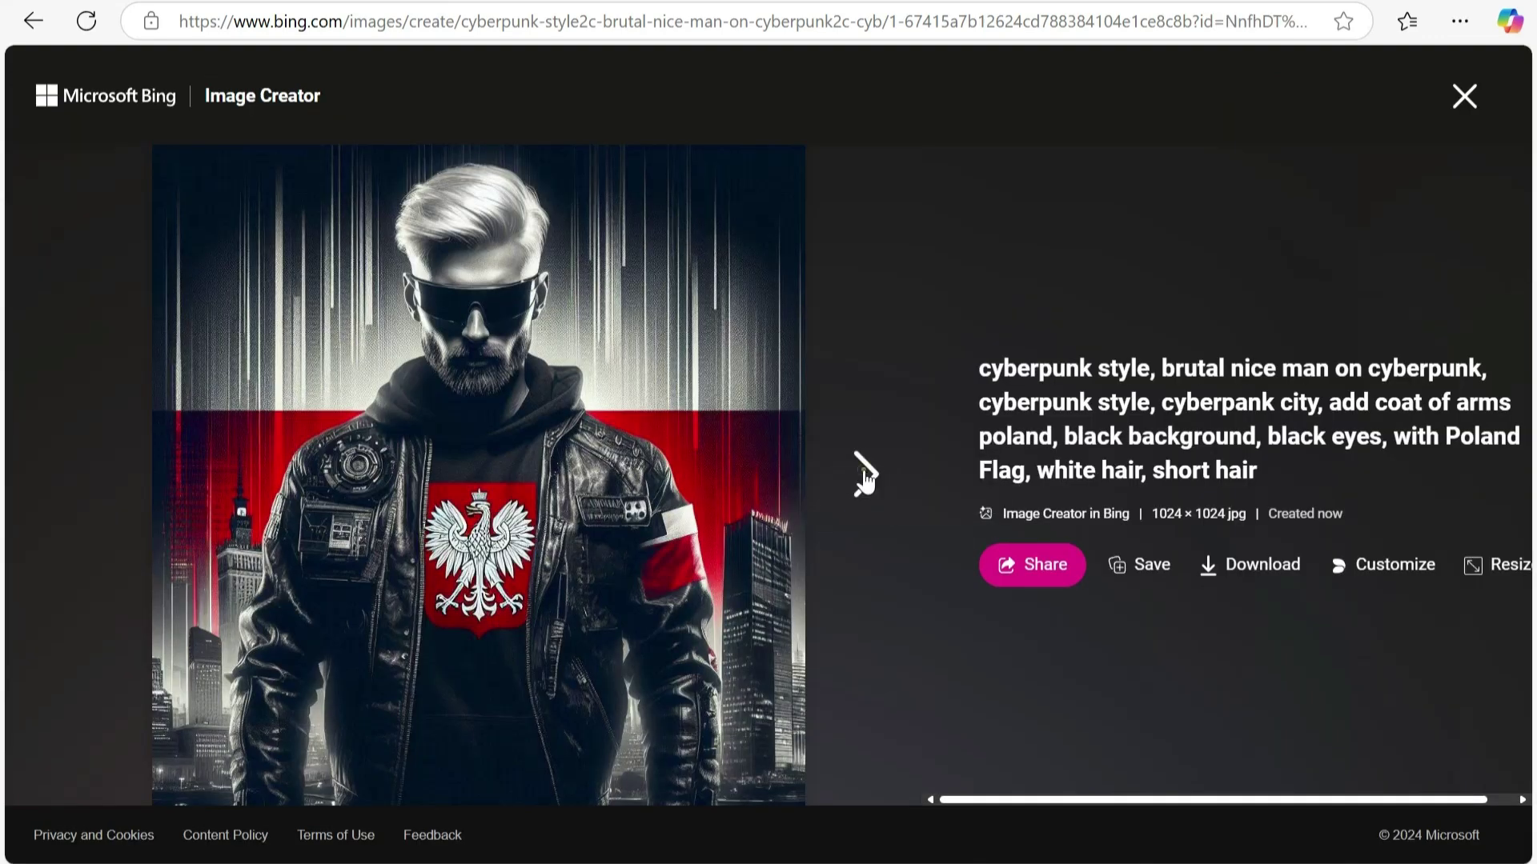
pyautogui.click(864, 477)
pyautogui.click(864, 478)
pyautogui.click(865, 478)
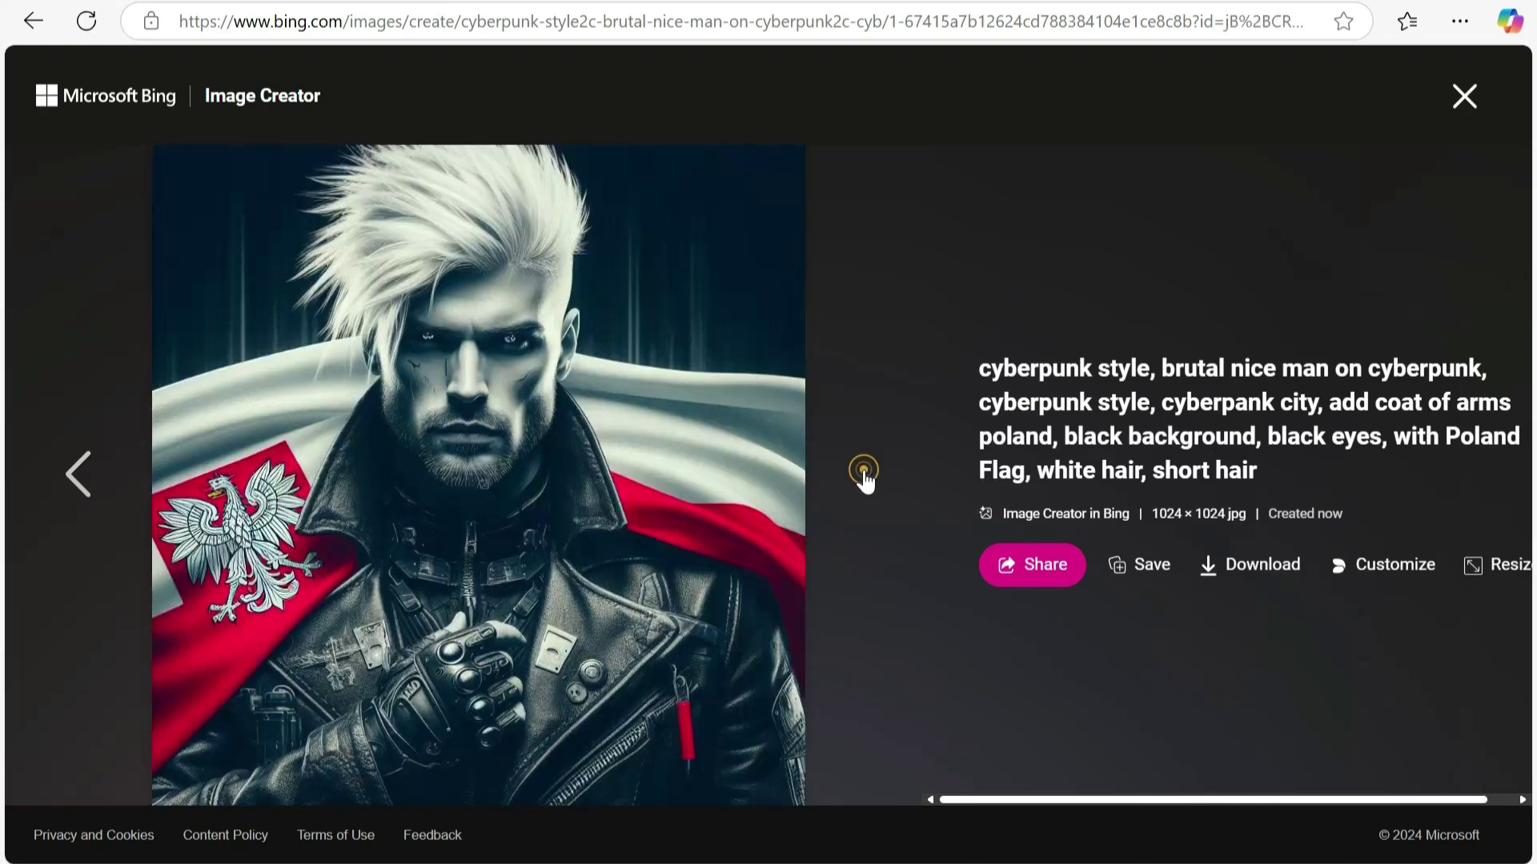
pyautogui.click(89, 479)
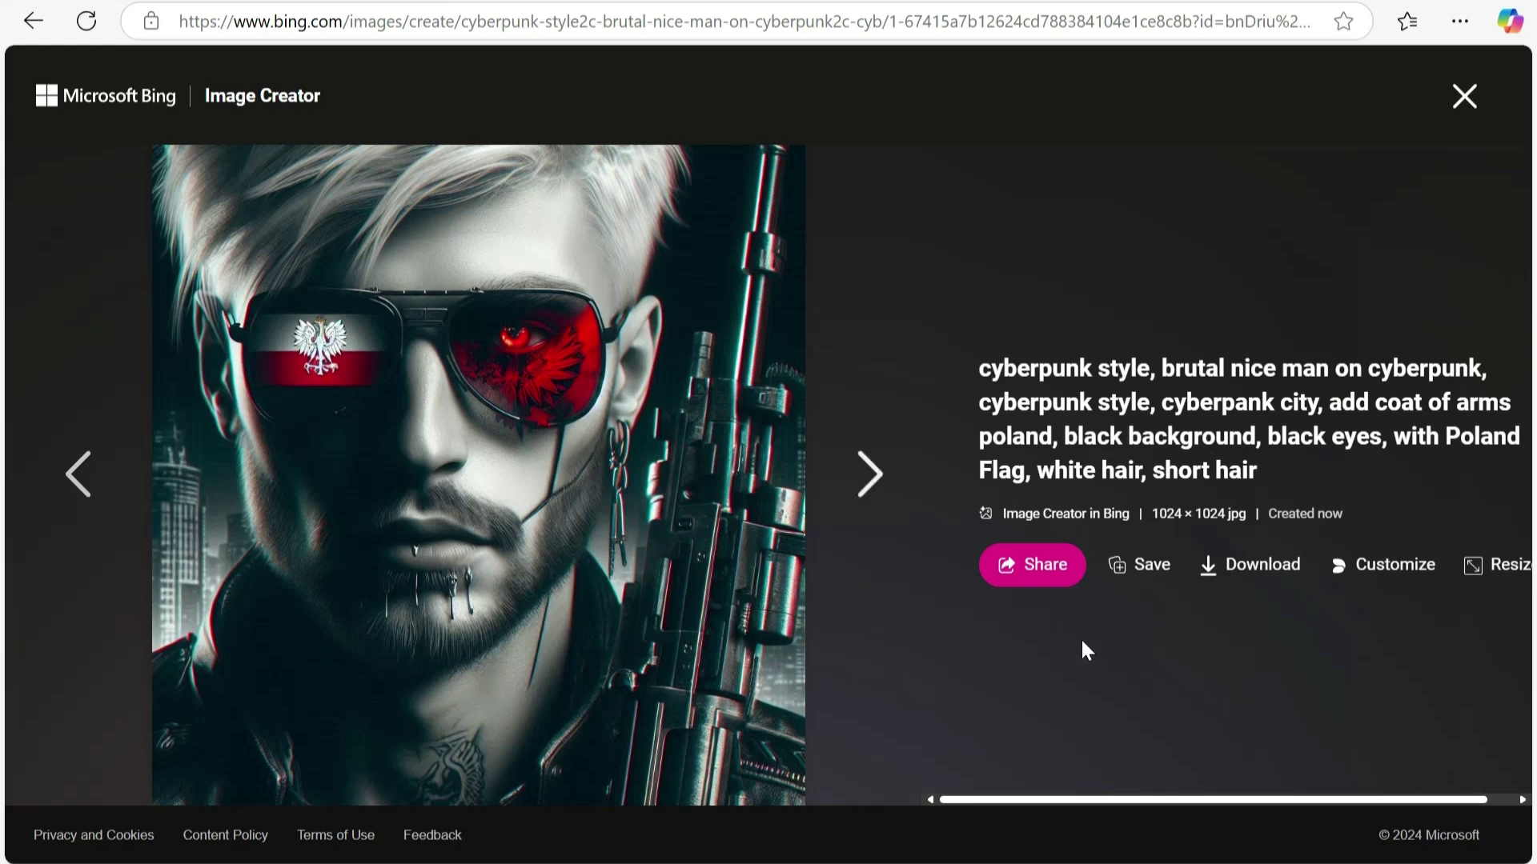
# Step: Resize the image of the man with sunglasses and rifle to Landscape (4:3) and download the resized version
pyautogui.click(1243, 578)
pyautogui.hscroll(1, 870, 614)
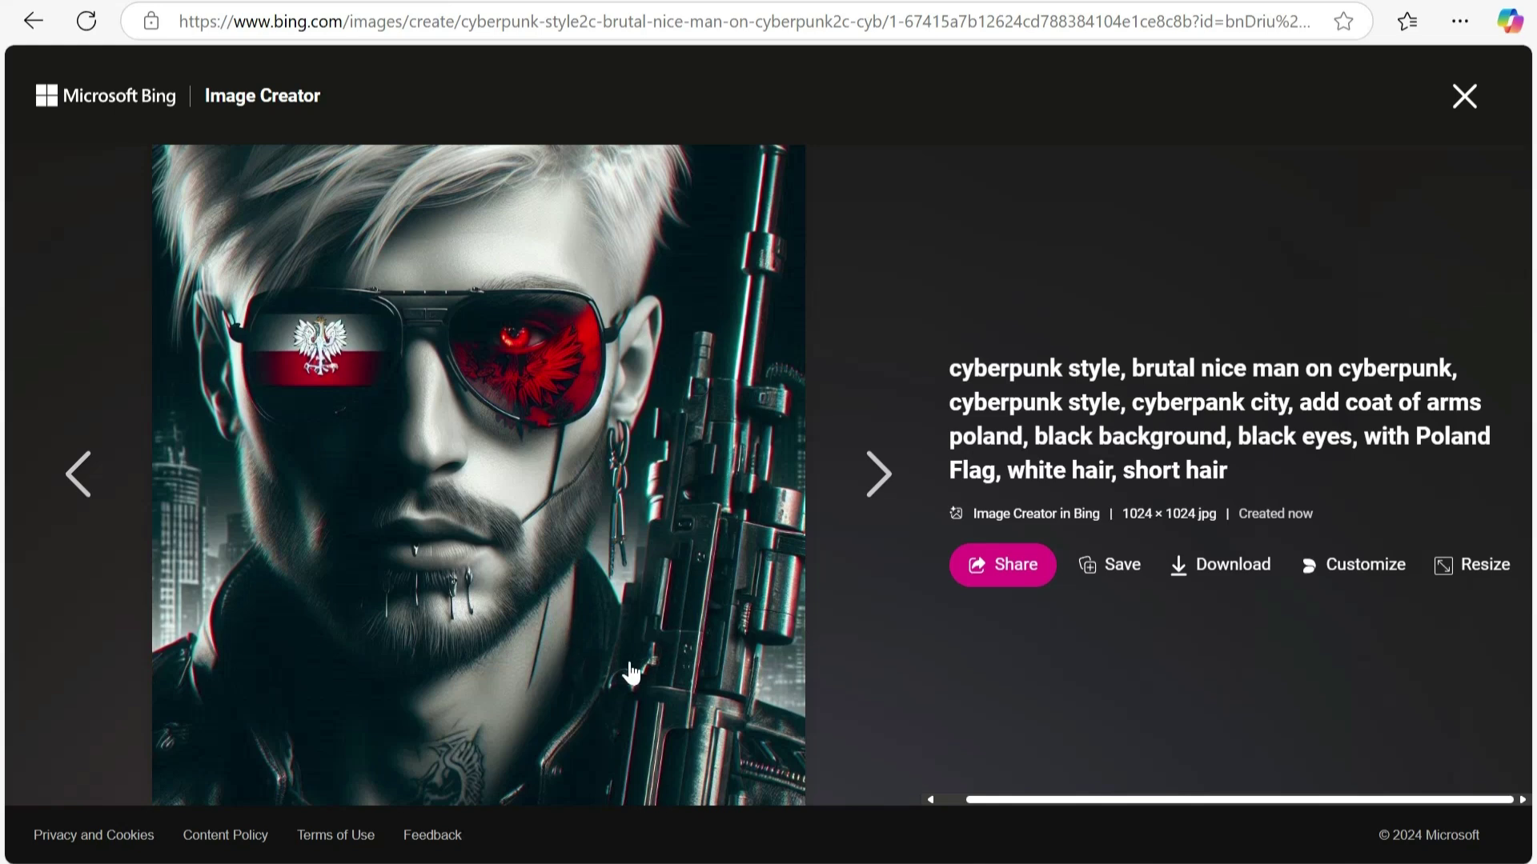
pyautogui.click(1455, 570)
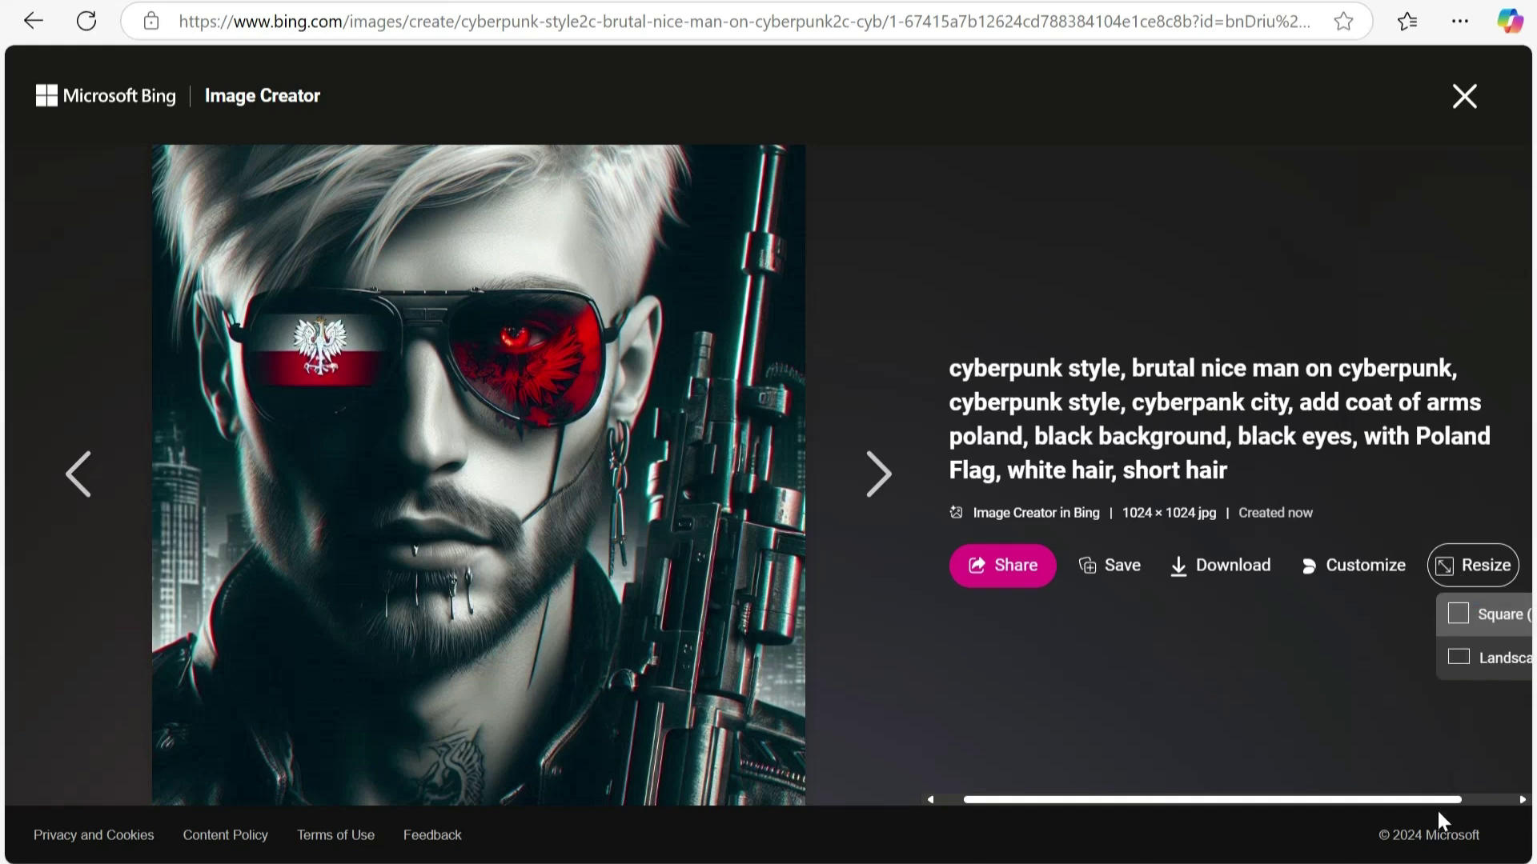
pyautogui.moveTo(1442, 802); pyautogui.dragTo(1510, 803)
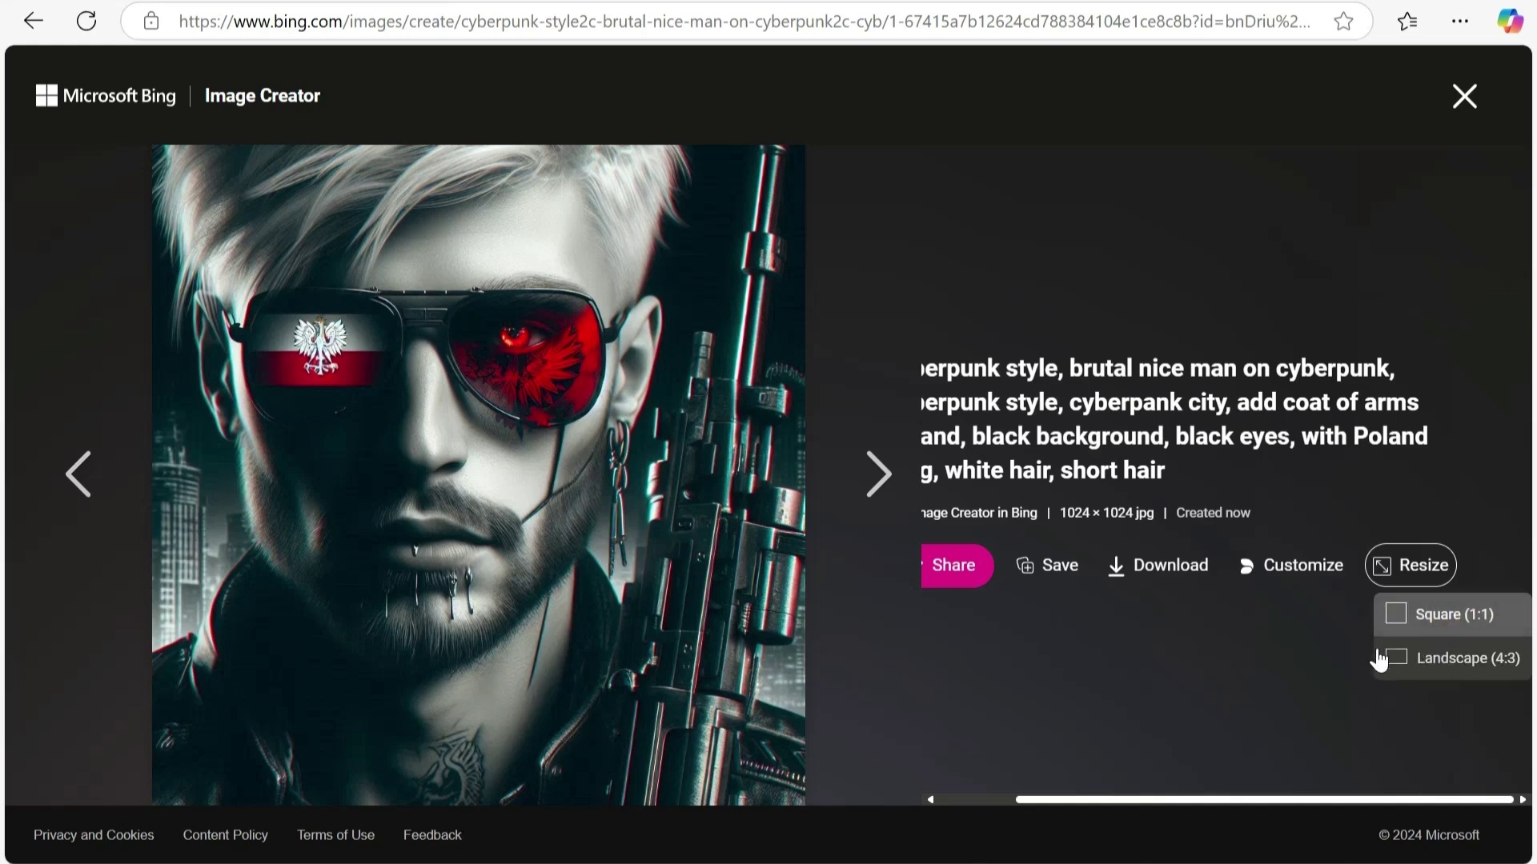
pyautogui.click(1449, 661)
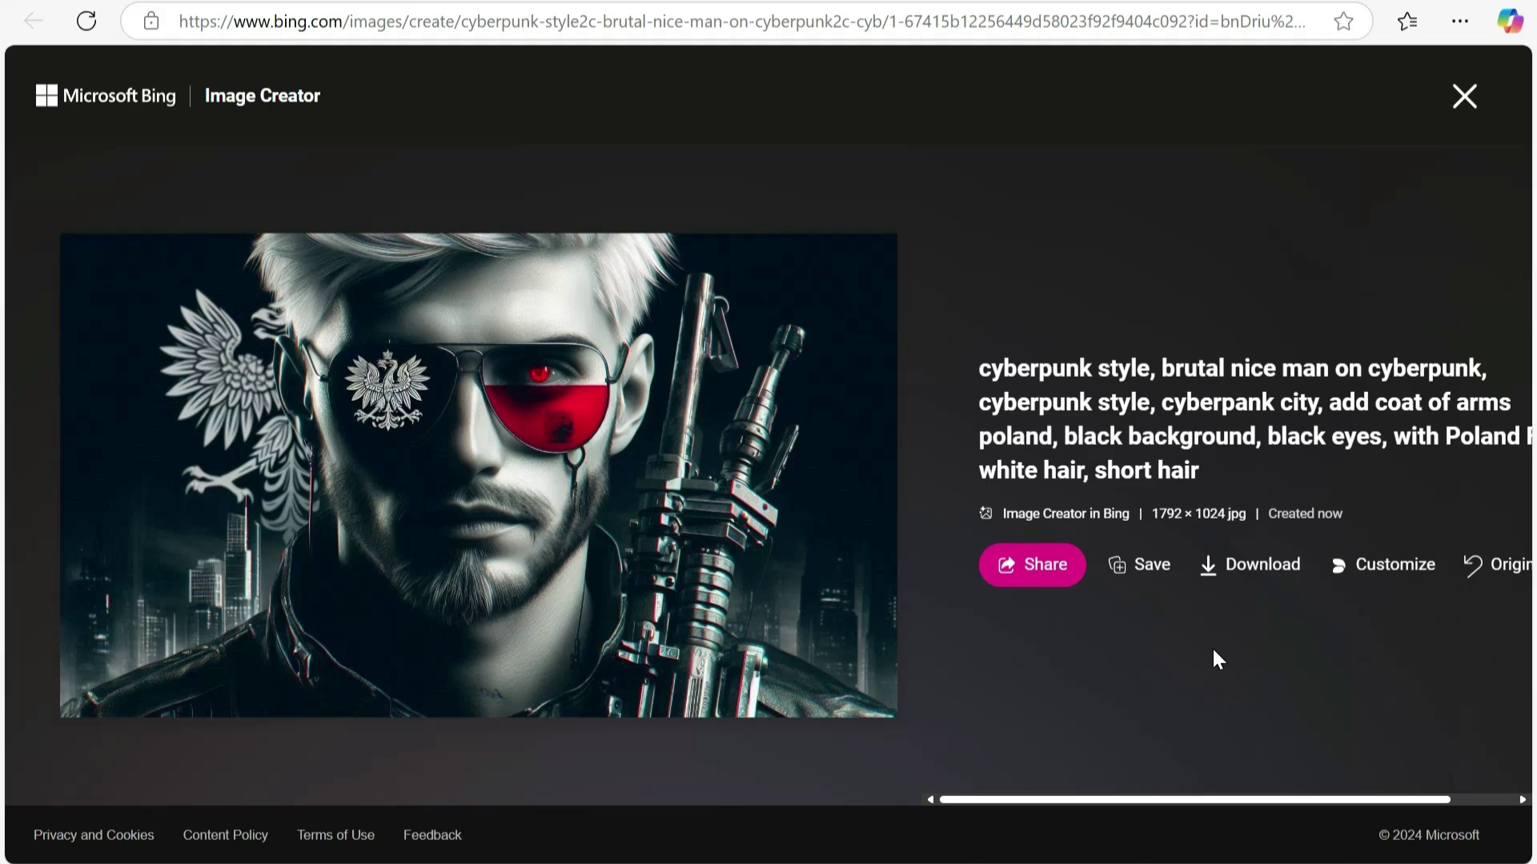
pyautogui.click(1258, 569)
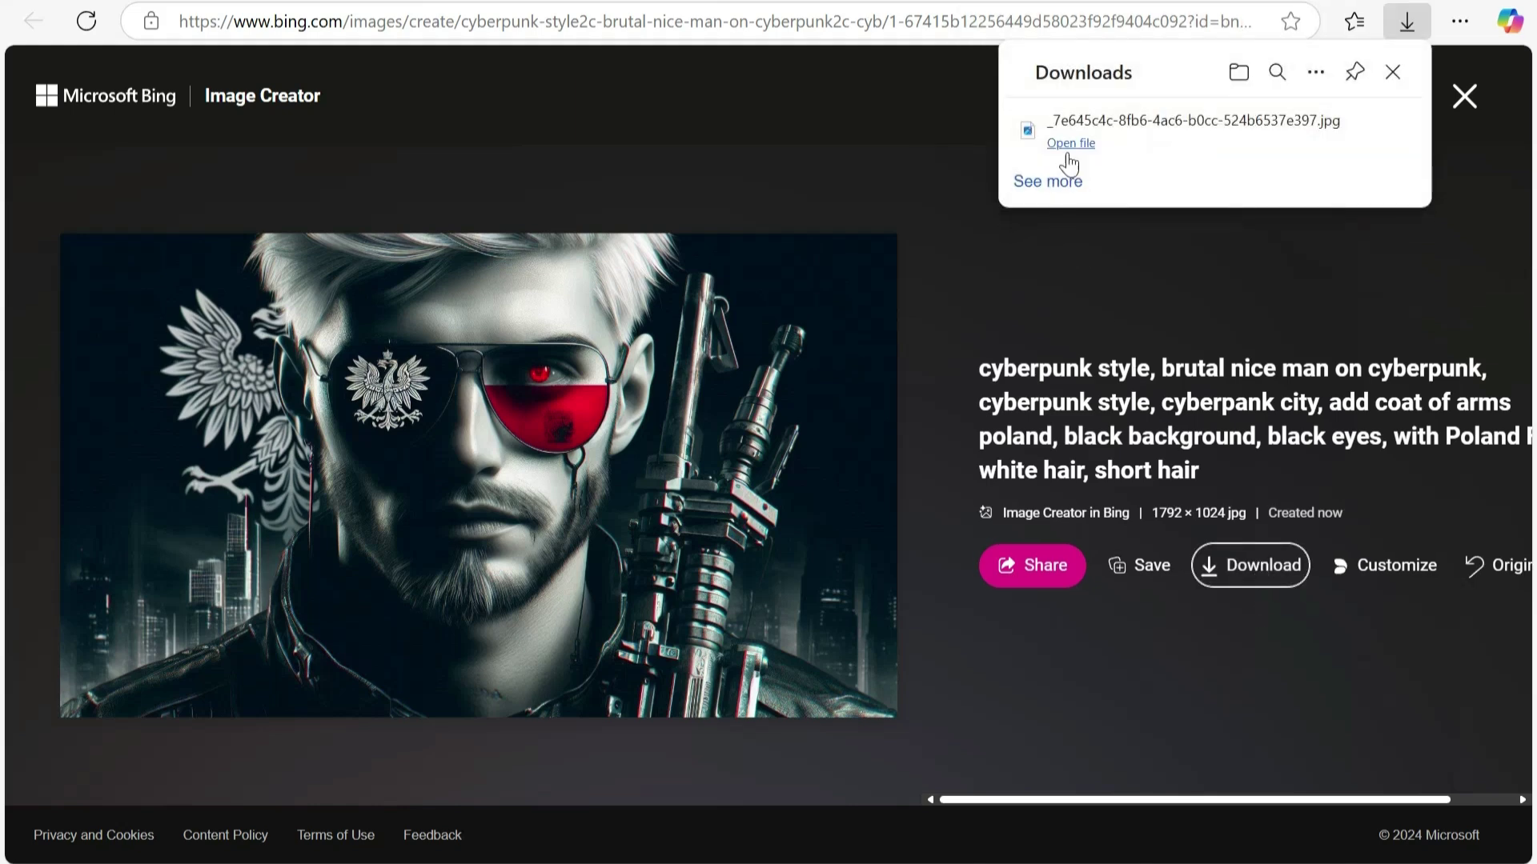
# Step: Open the downloaded landscape image of the man with sunglasses, inspect it at different zoom levels and close it
pyautogui.click(1064, 147)
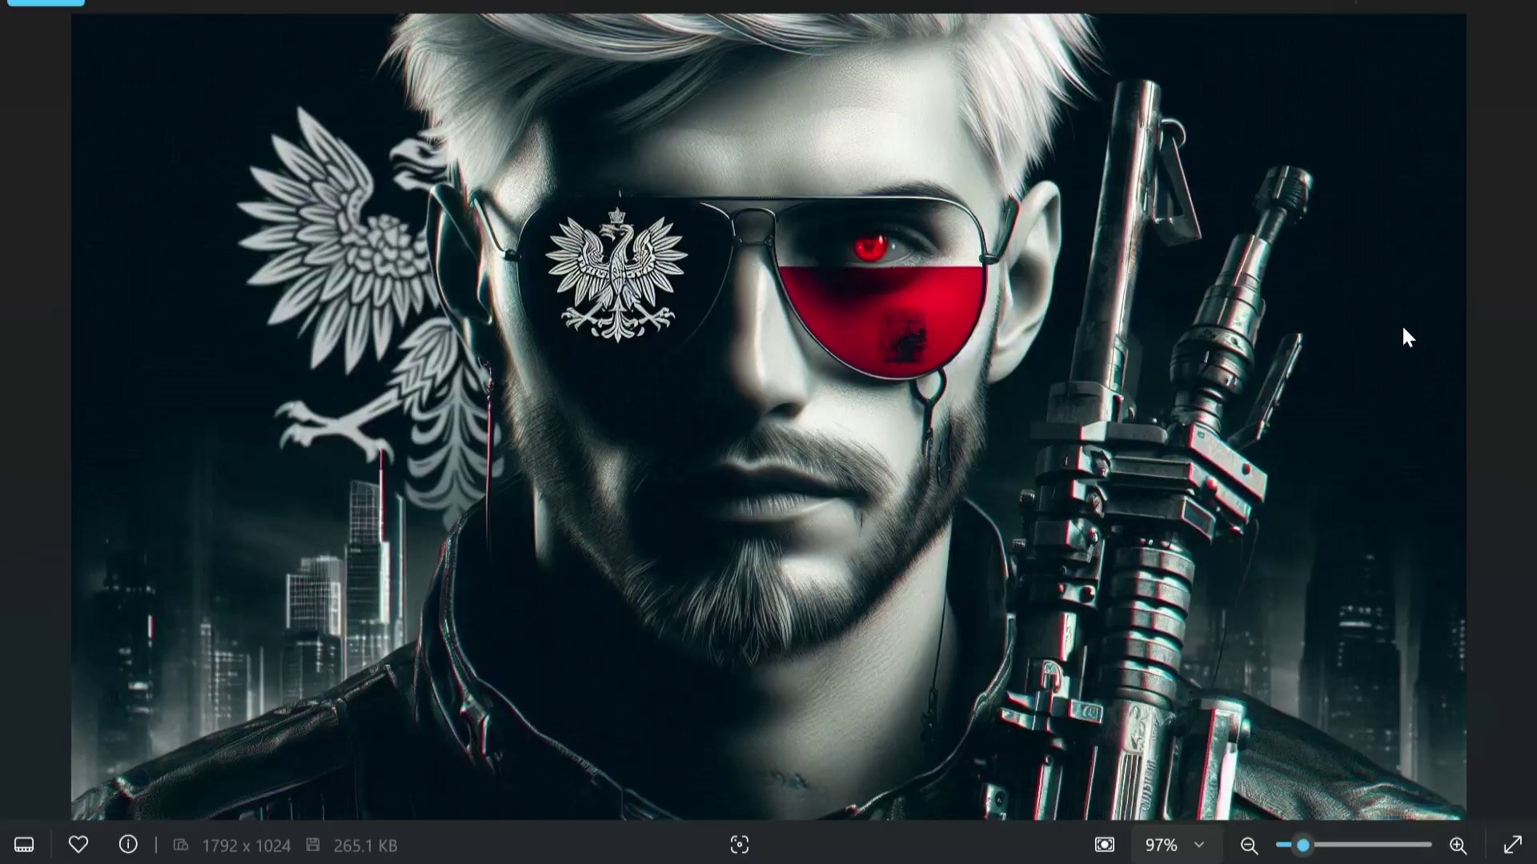
pyautogui.scroll(3, 1400, 324)
pyautogui.scroll(-3, 1113, 368)
pyautogui.click(1515, 7)
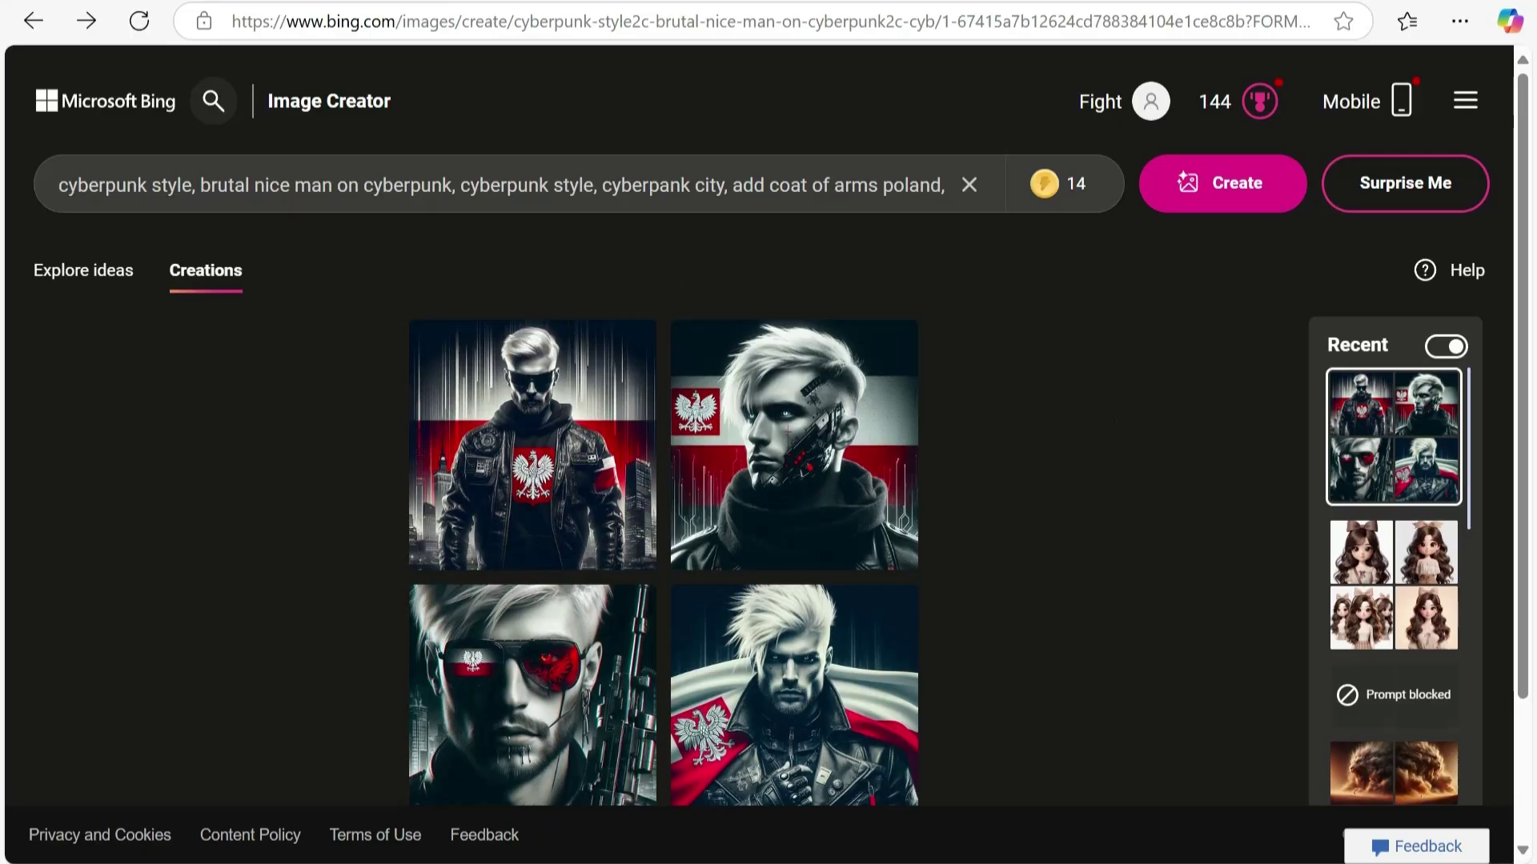
# Step: Show the Explore ideas page of Image Creator with its empty prompt field
pyautogui.click(96, 267)
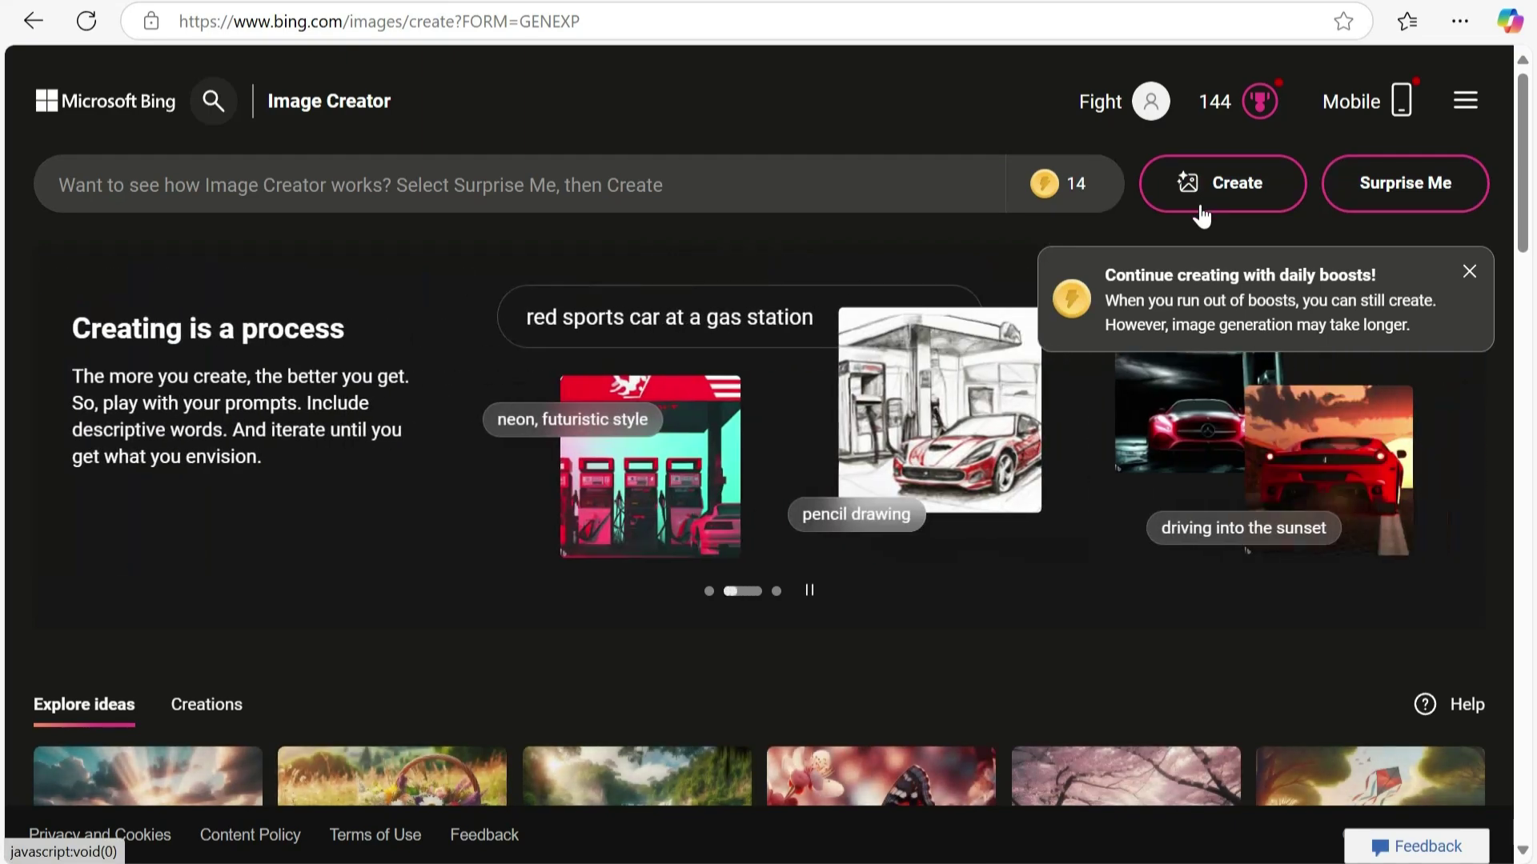
pyautogui.click(1201, 215)
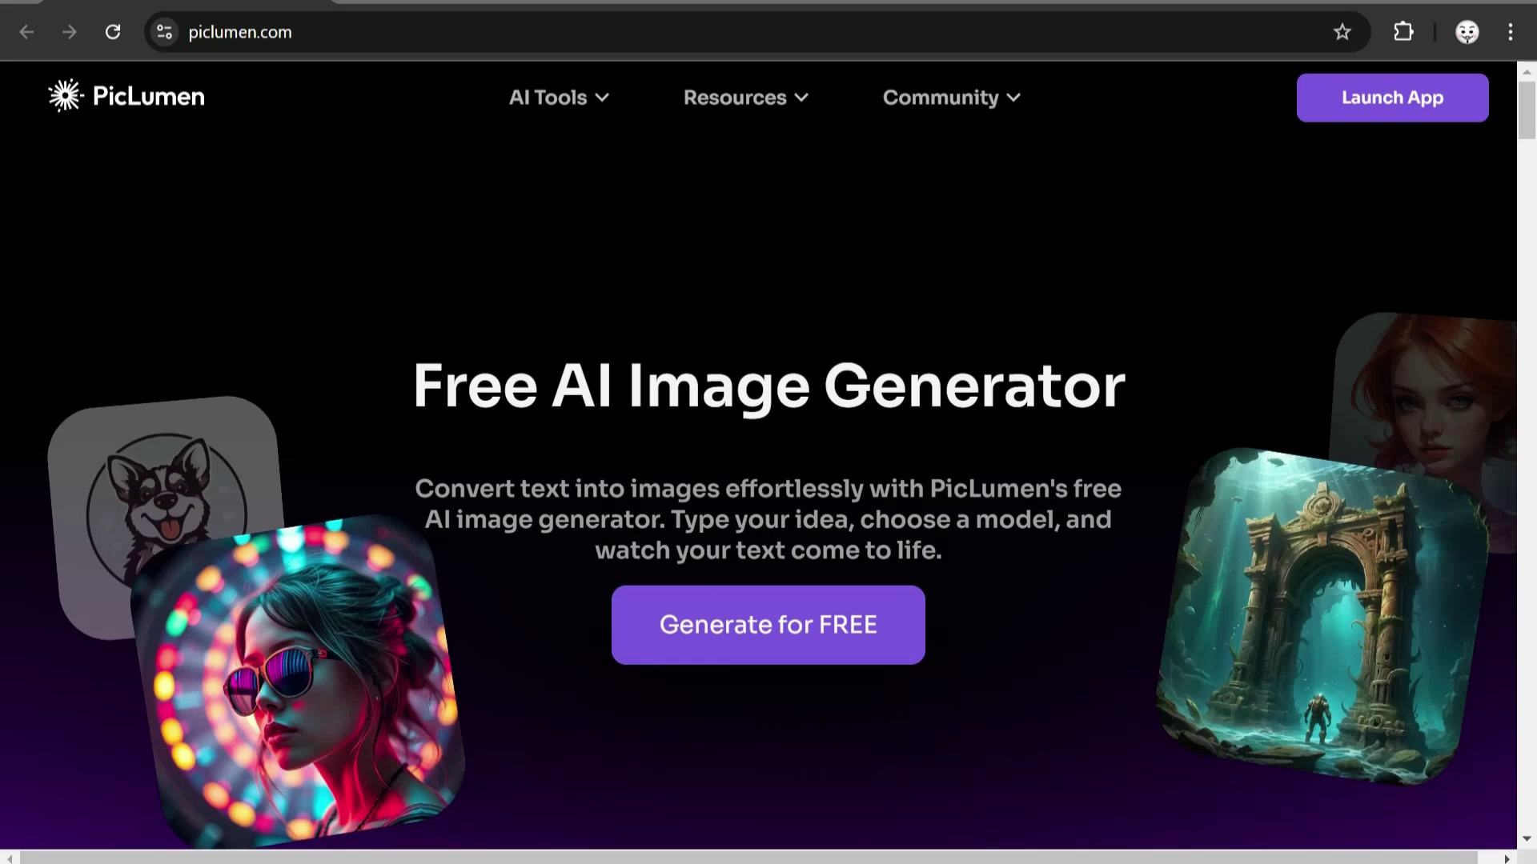
# Step: Switch to the PicLumen website, launch its app and browse the Hot images in the Explore gallery
pyautogui.click(1453, 100)
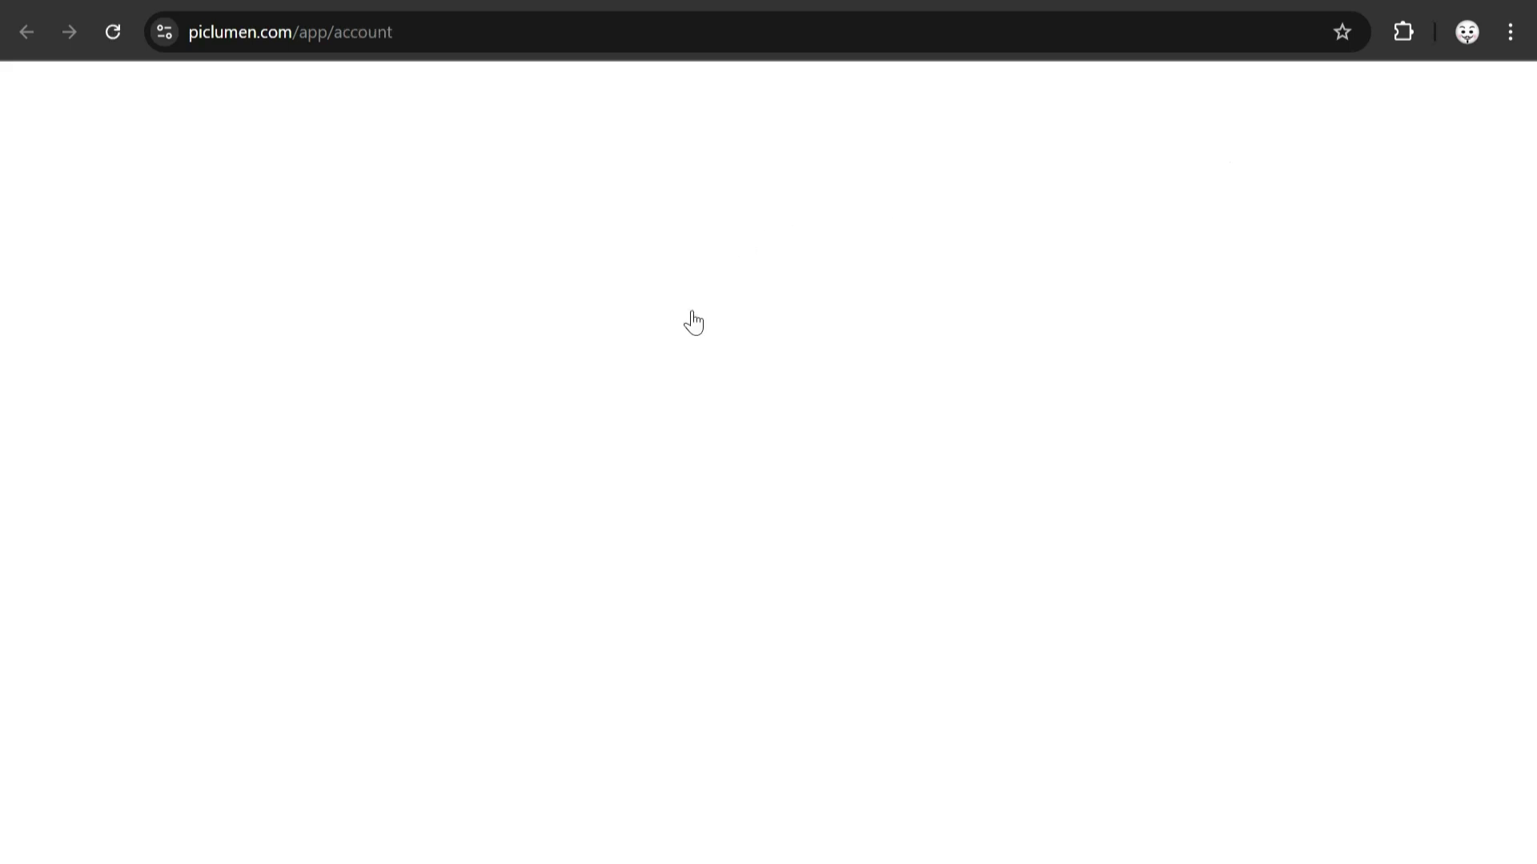
pyautogui.click(707, 296)
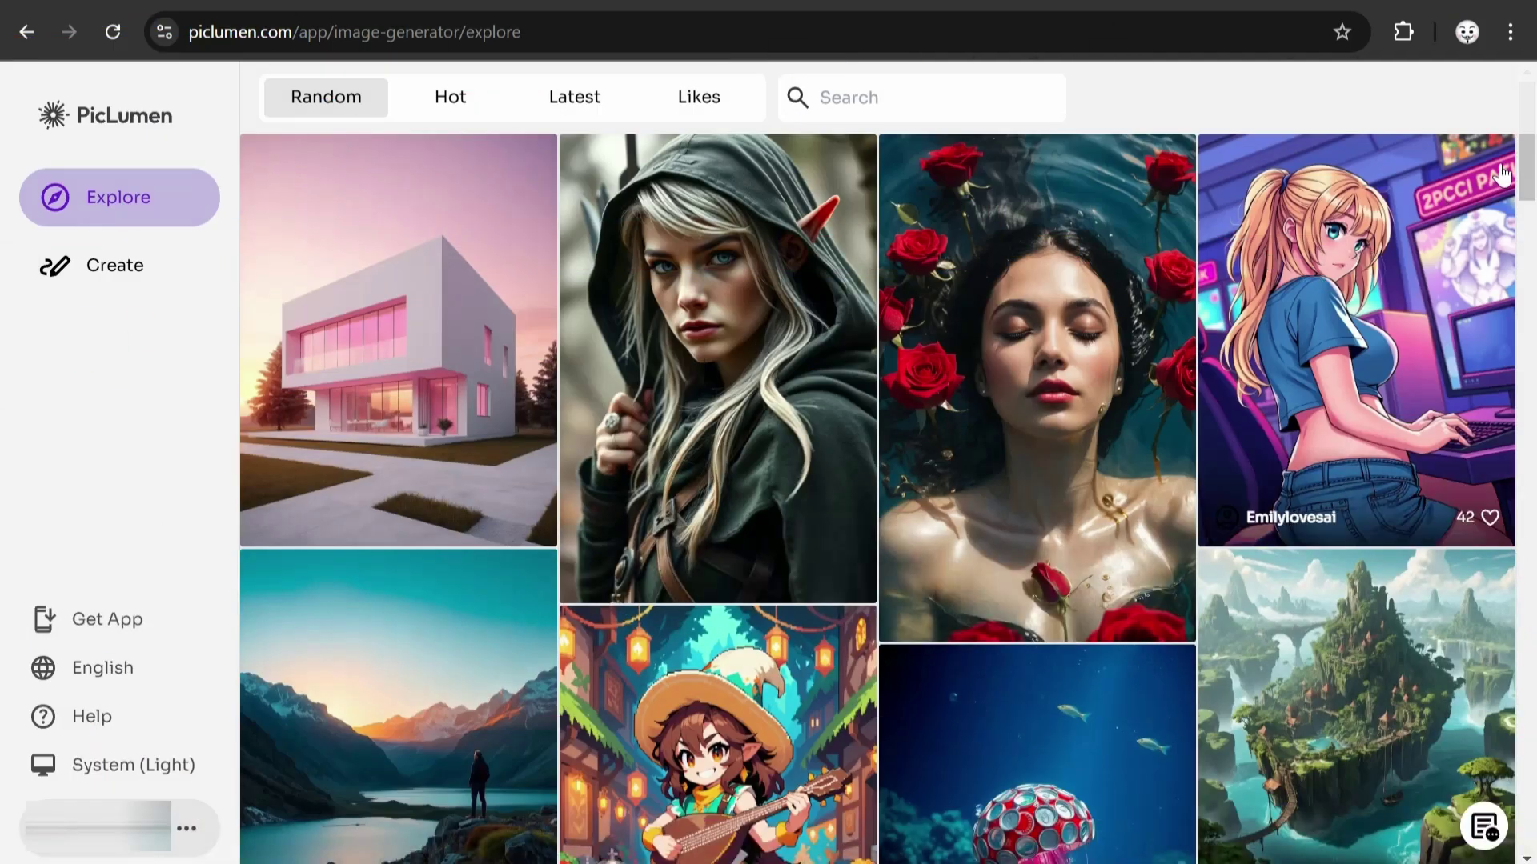
pyautogui.moveTo(1526, 164); pyautogui.dragTo(1529, 217)
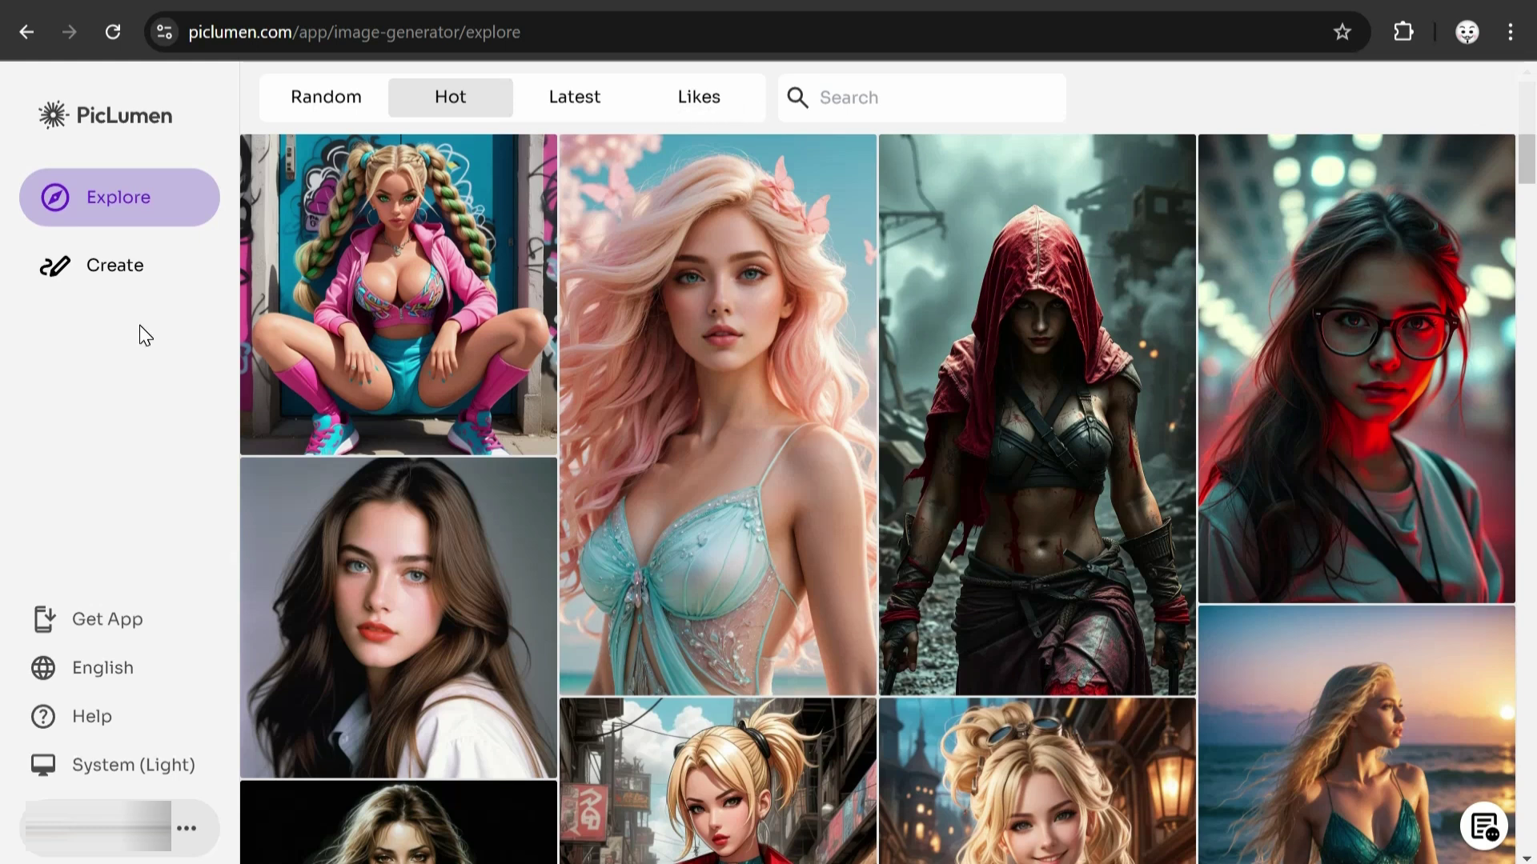
# Step: Open the image creation page and enter the prompt "Evil cybernetic Spiderman as a Mortal Kombat character, ominous, advanced graphics, highly detailed and realistic"
pyautogui.click(180, 278)
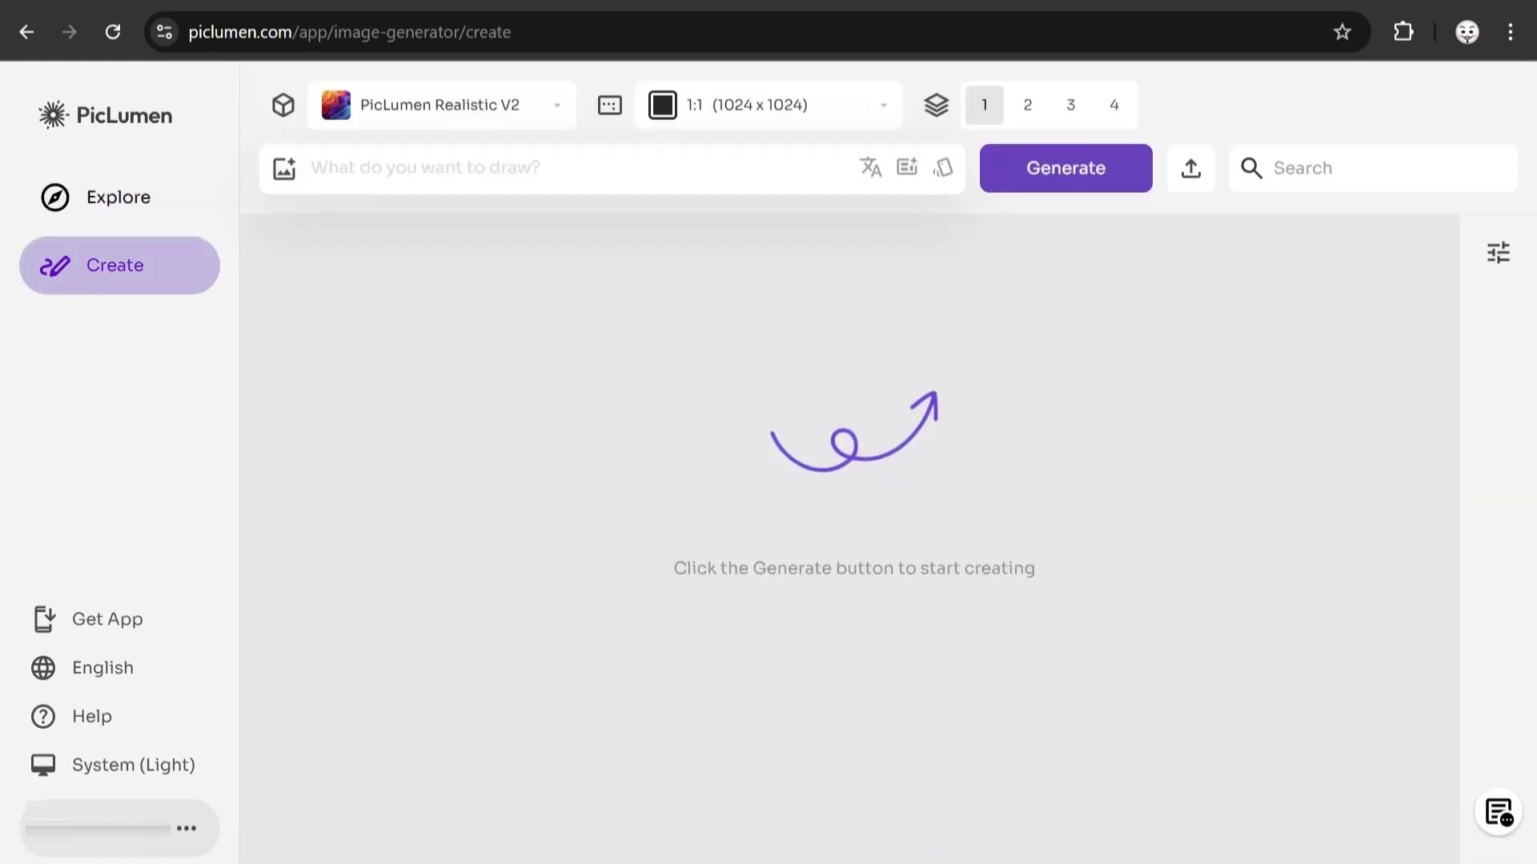
pyautogui.write('Evil cybernetic Spiderman as a Mortal Kombat character, ominous, advanced graphics, highly detailed and realistic')
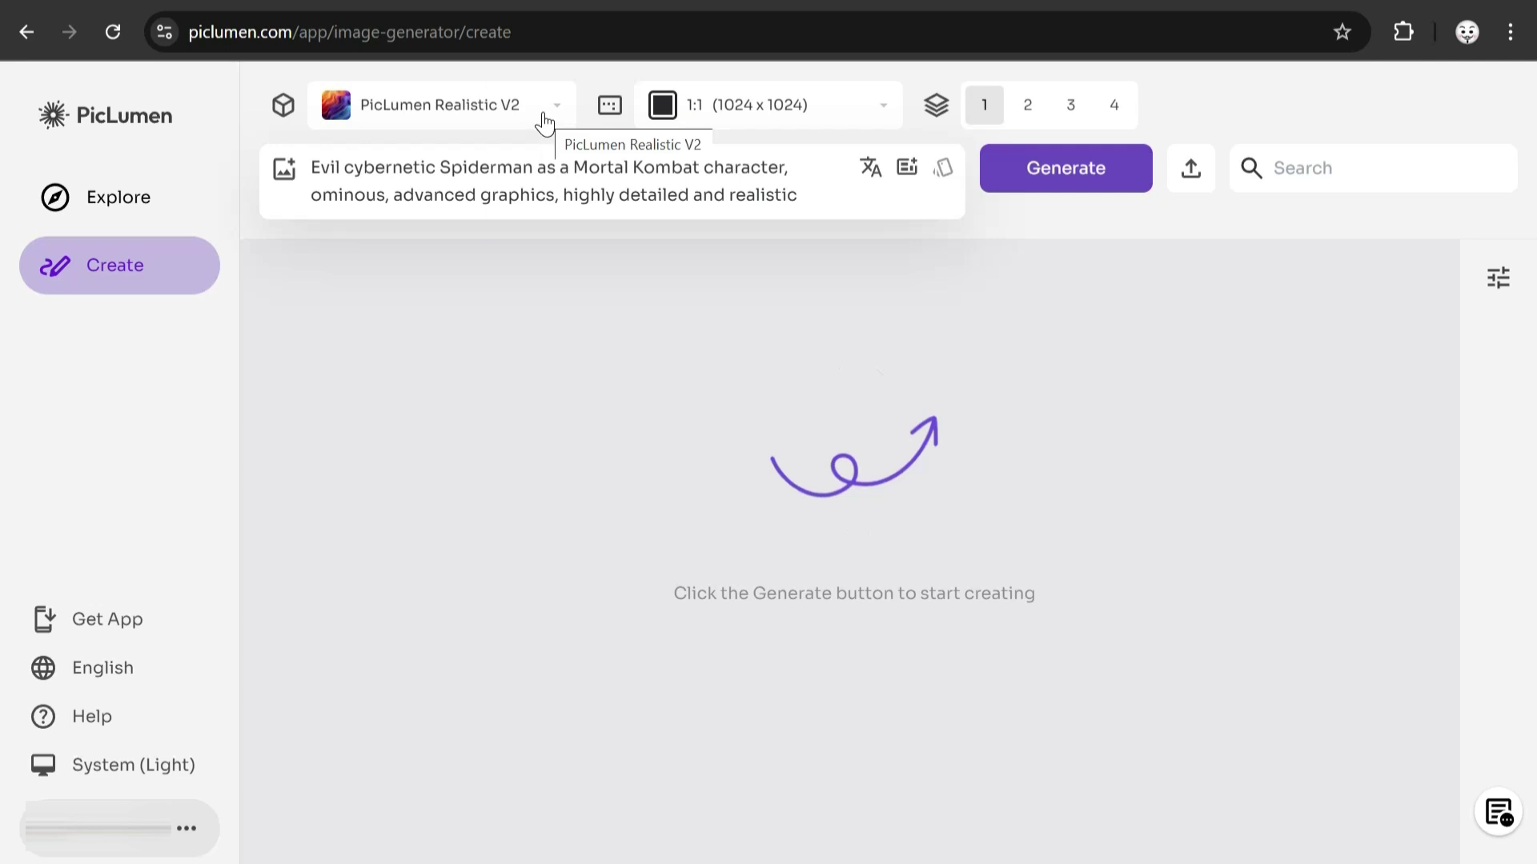
# Step: Look through the available image models and the complete range of aspect ratios without changing either setting
pyautogui.click(543, 122)
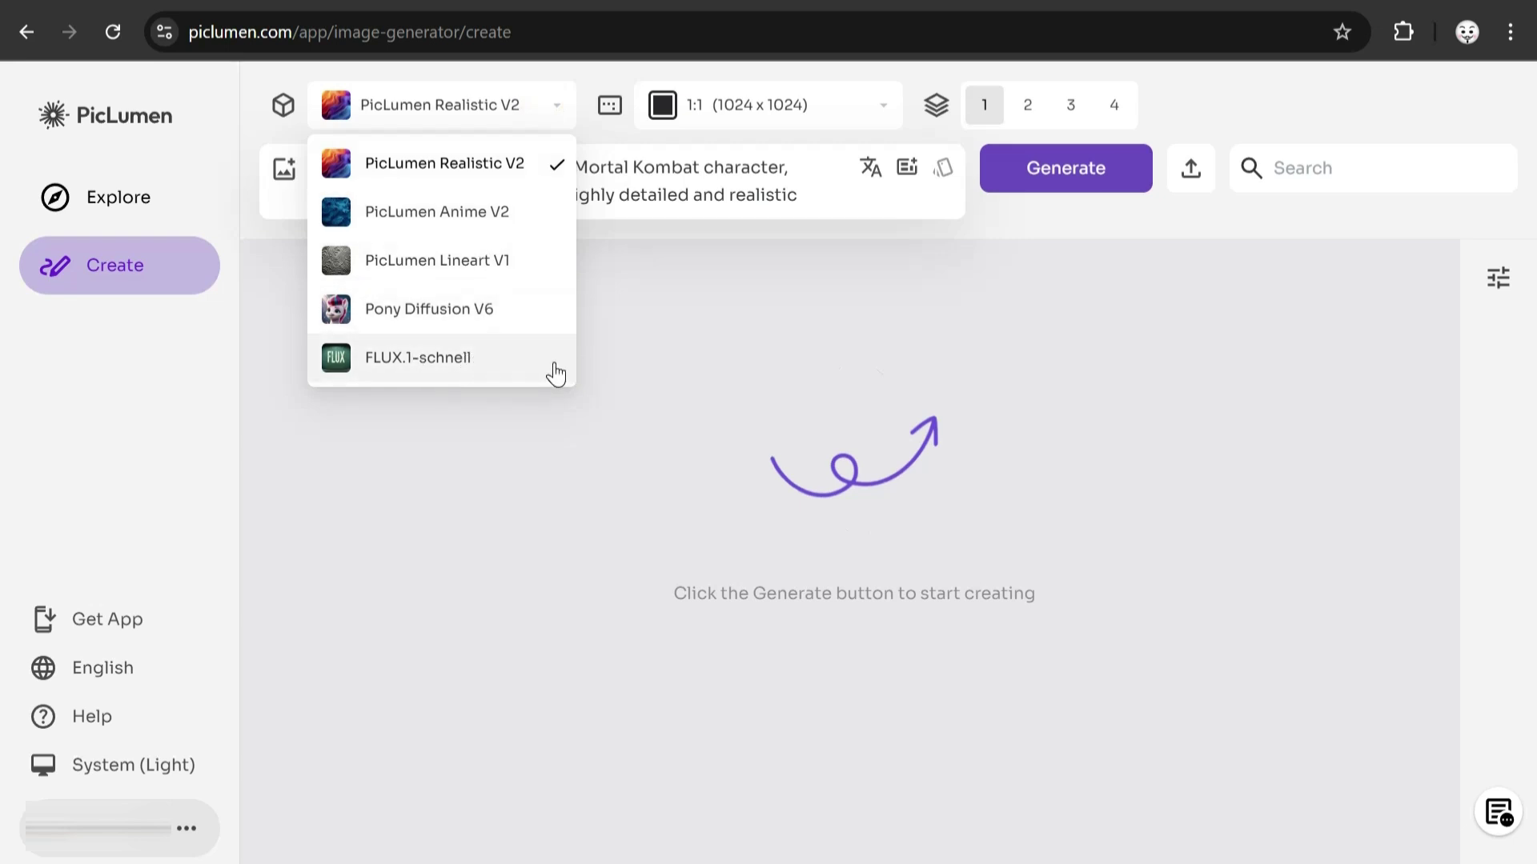
pyautogui.click(845, 116)
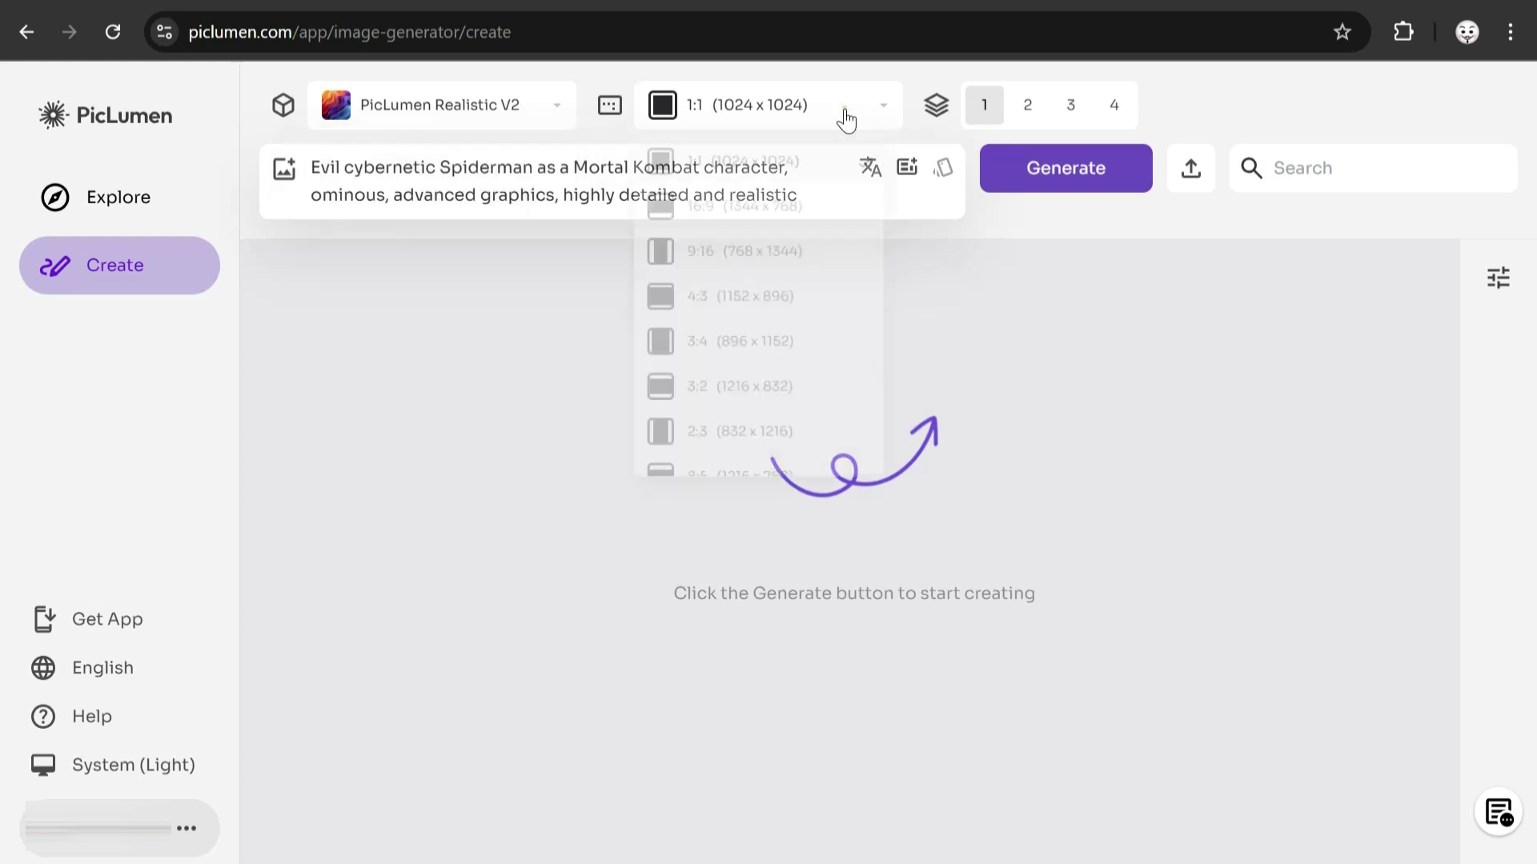
pyautogui.scroll(-5, 832, 198)
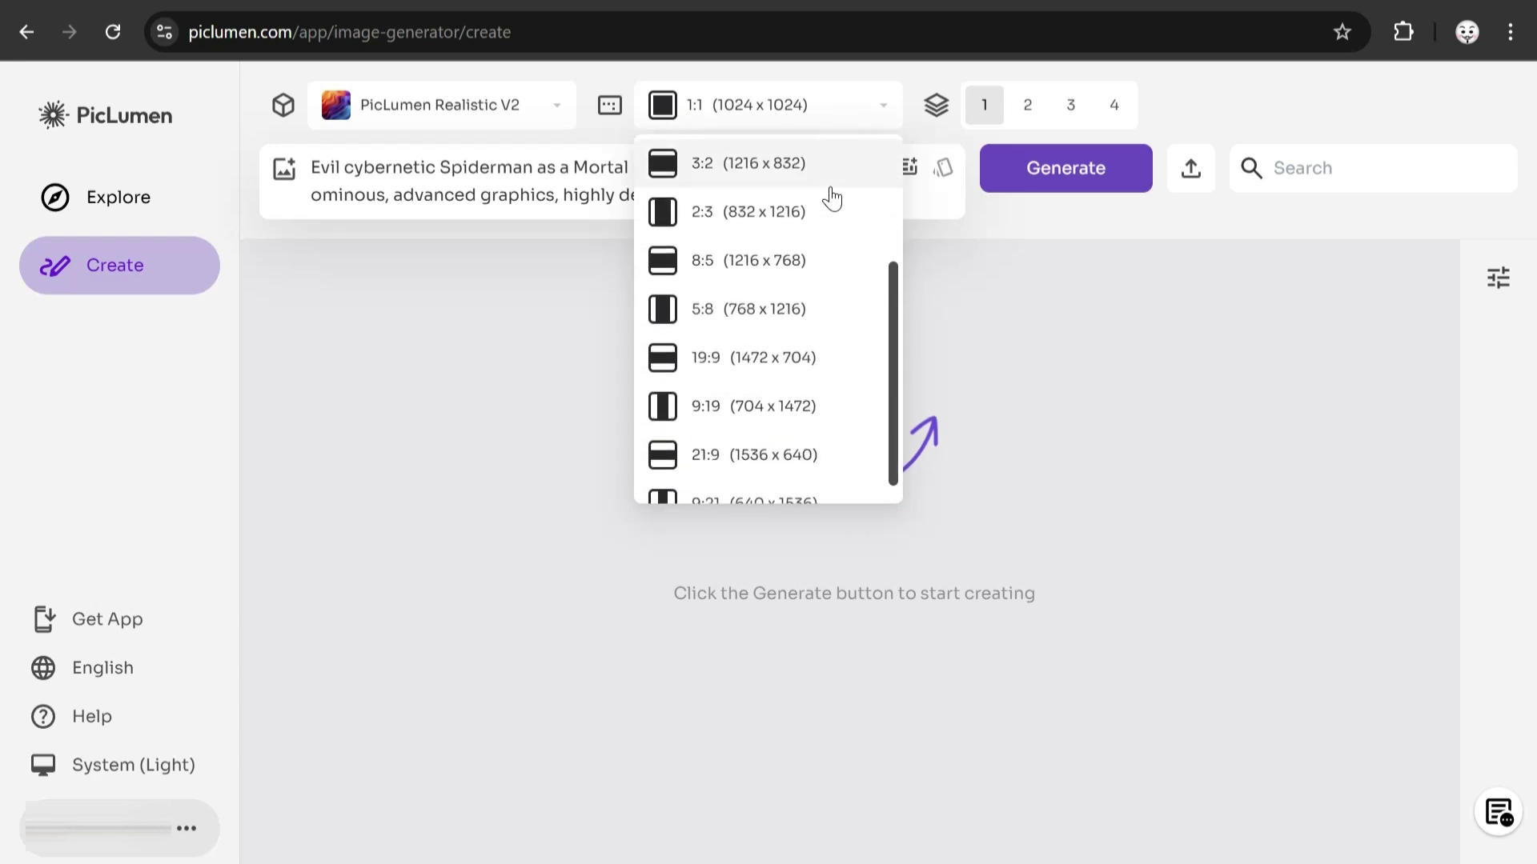
pyautogui.scroll(5, 822, 335)
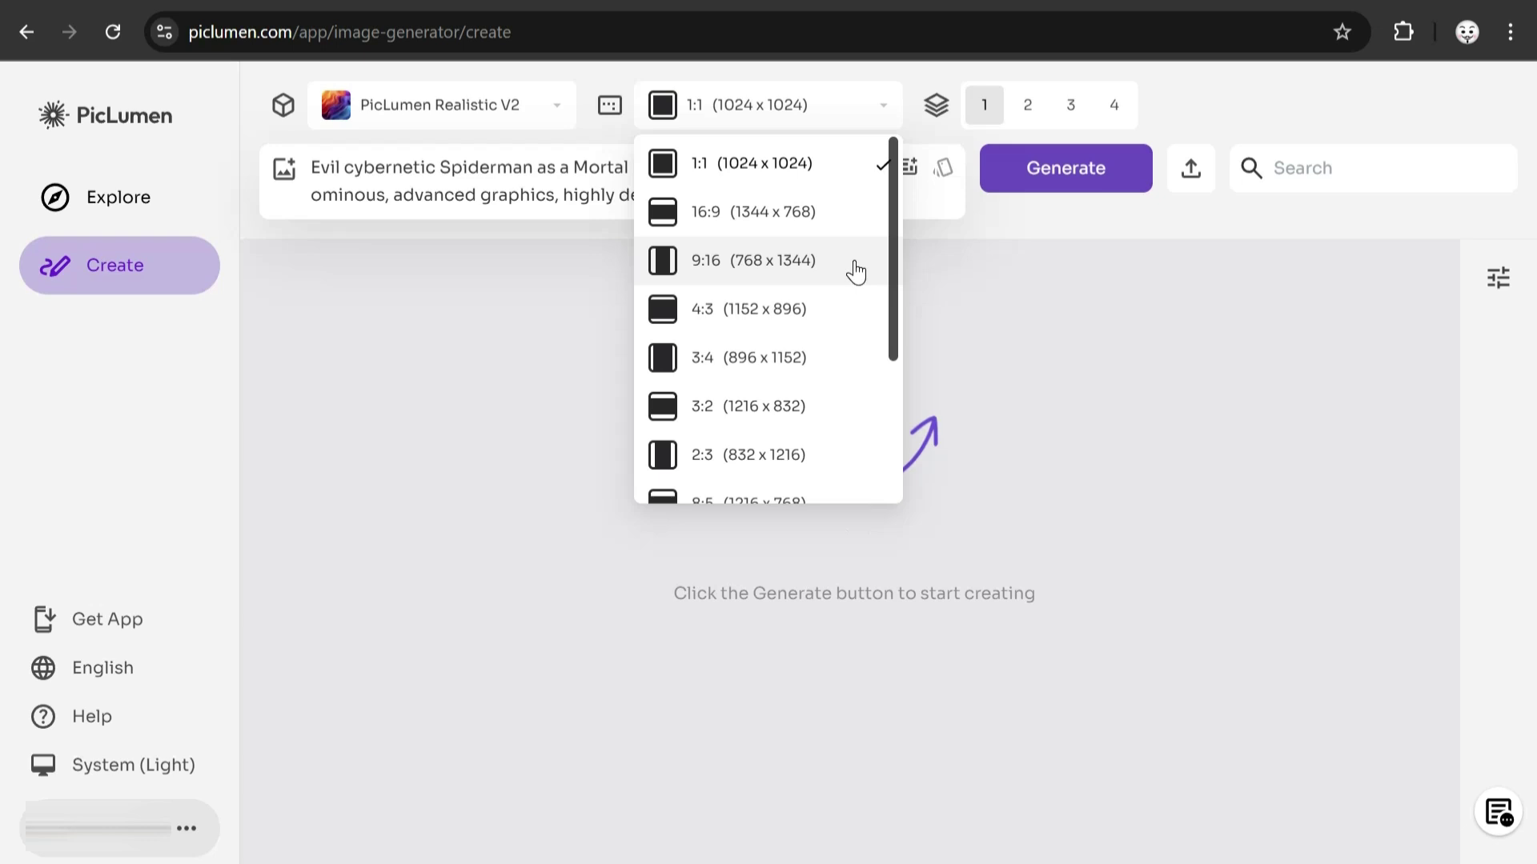
pyautogui.scroll(-4, 854, 271)
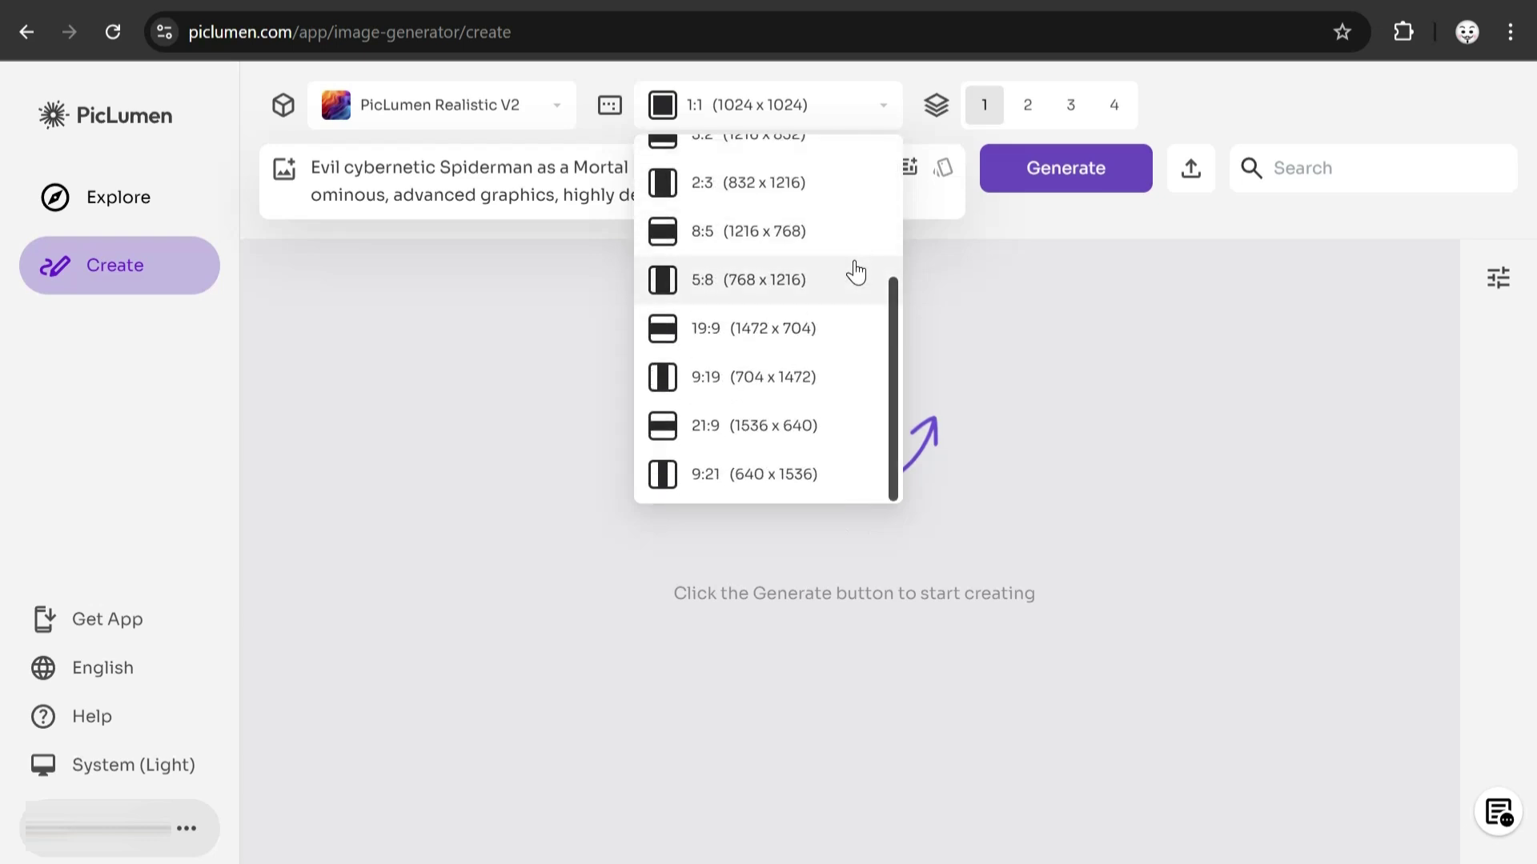
pyautogui.scroll(4, 853, 270)
pyautogui.click(876, 110)
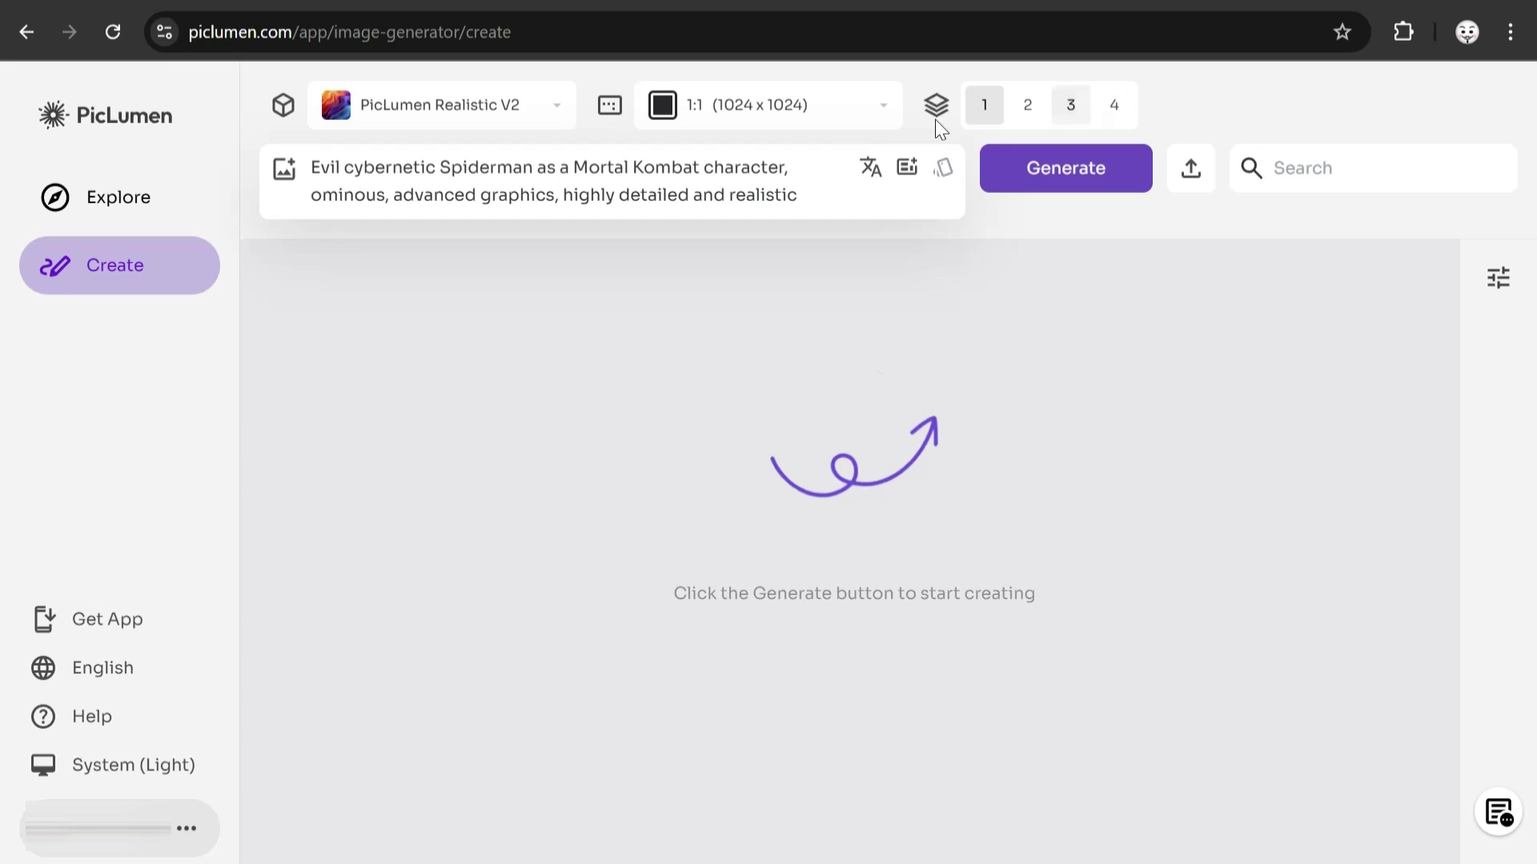
# Step: Set the number of images to 4 and generate them from the Spiderman prompt
pyautogui.click(1119, 115)
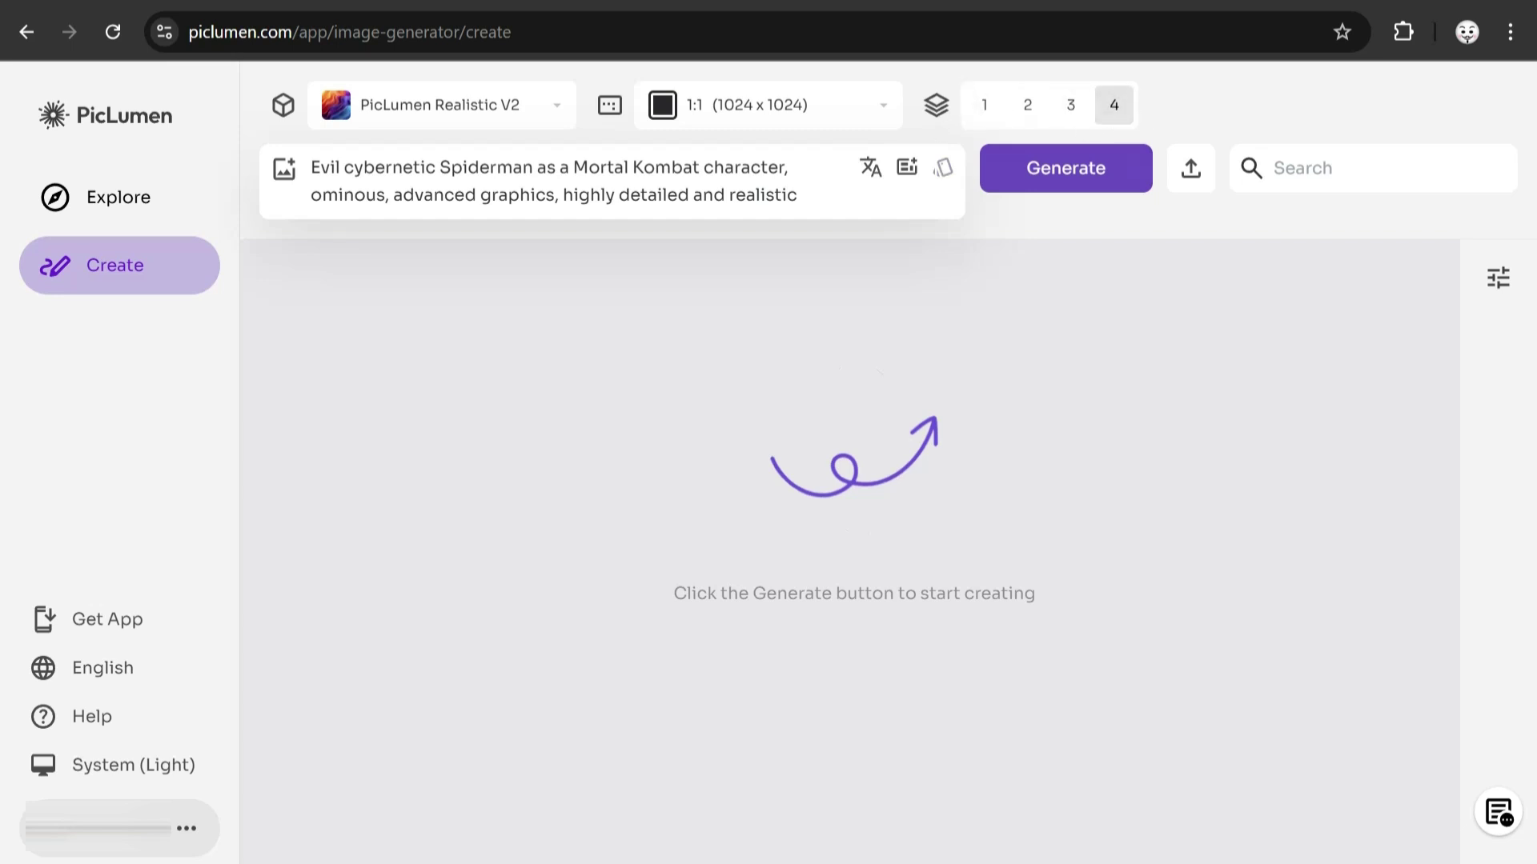
pyautogui.click(1039, 185)
pyautogui.click(1007, 189)
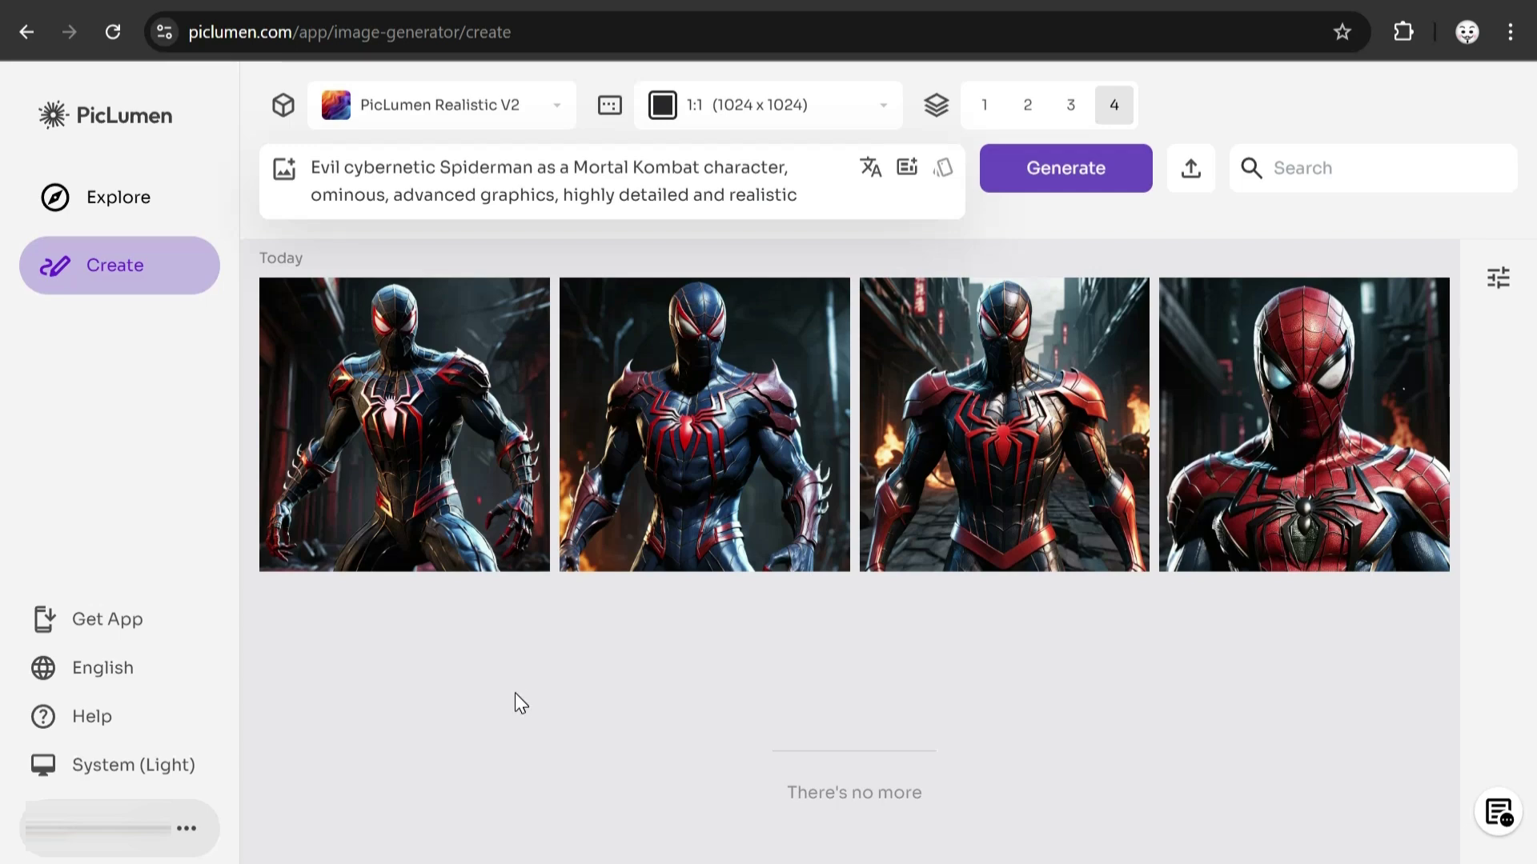
# Step: View the four generated Spiderman images enlarged one after another, ending back on the first one
pyautogui.moveTo(421, 439)
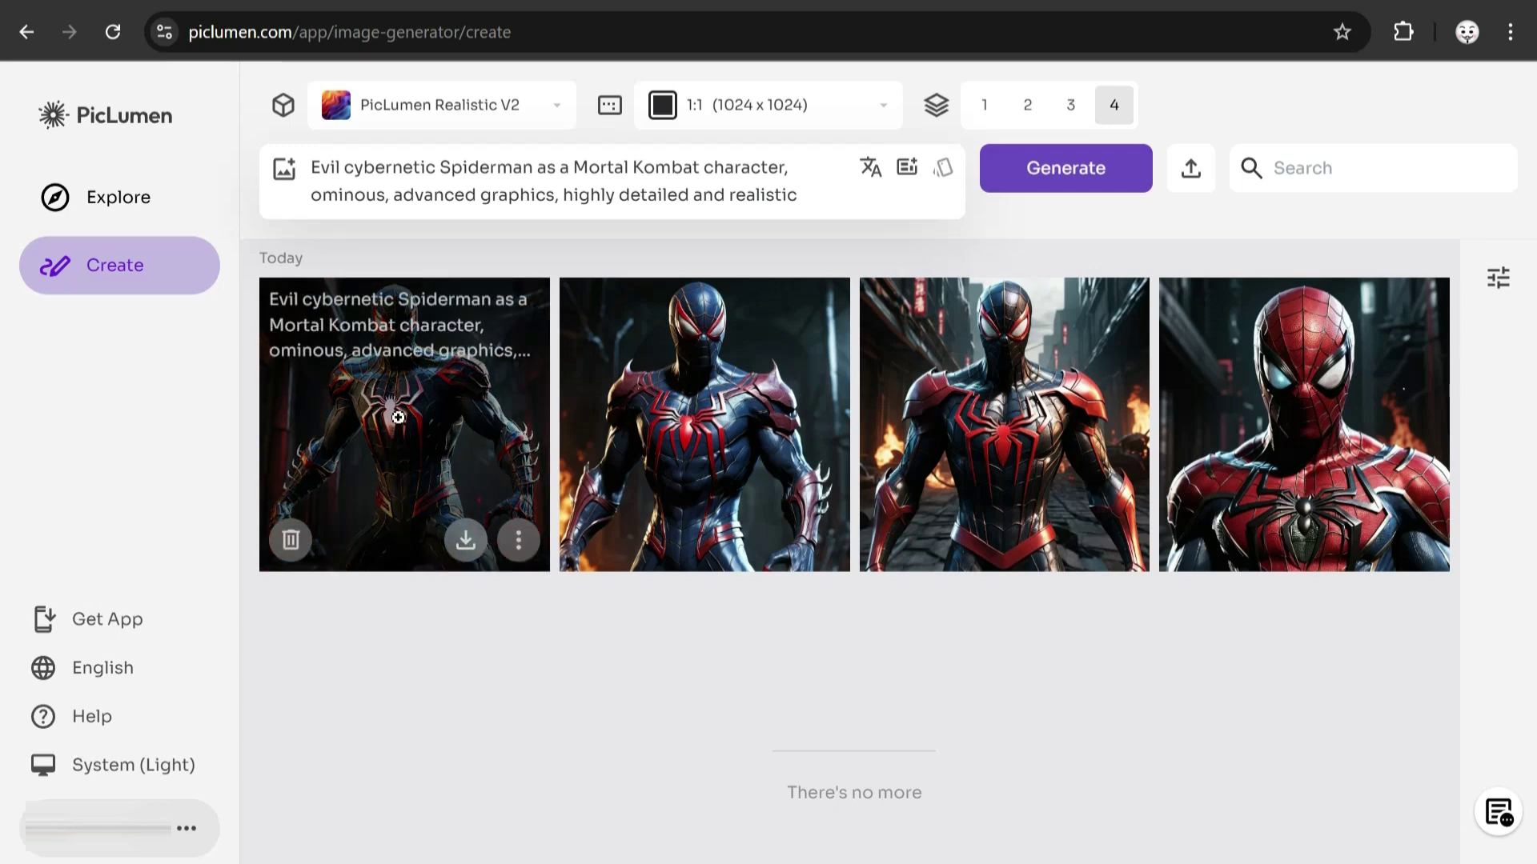
pyautogui.click(401, 430)
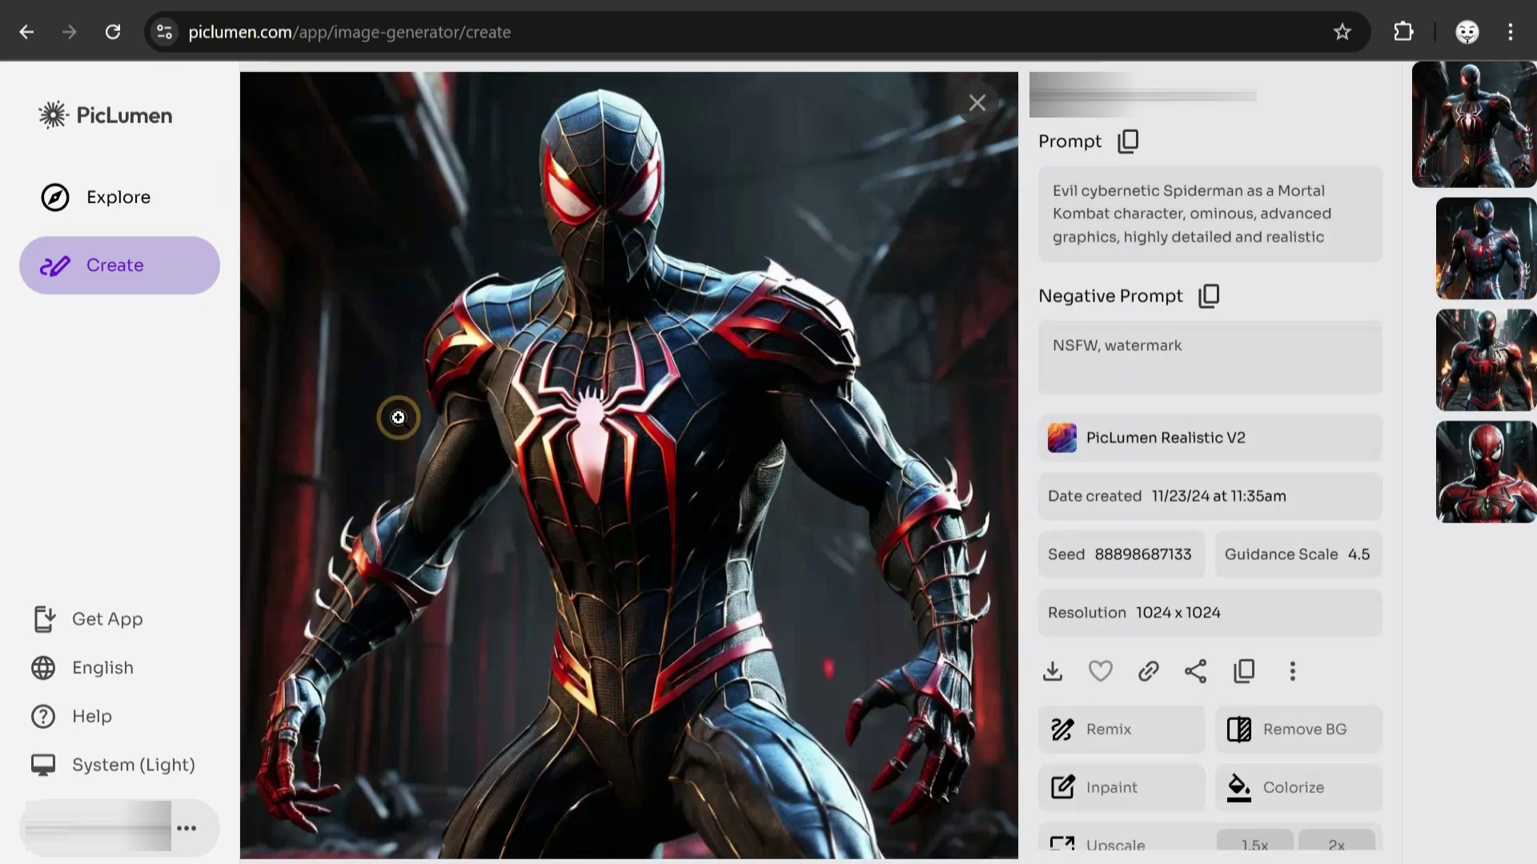
pyautogui.click(1481, 244)
pyautogui.press('Right')
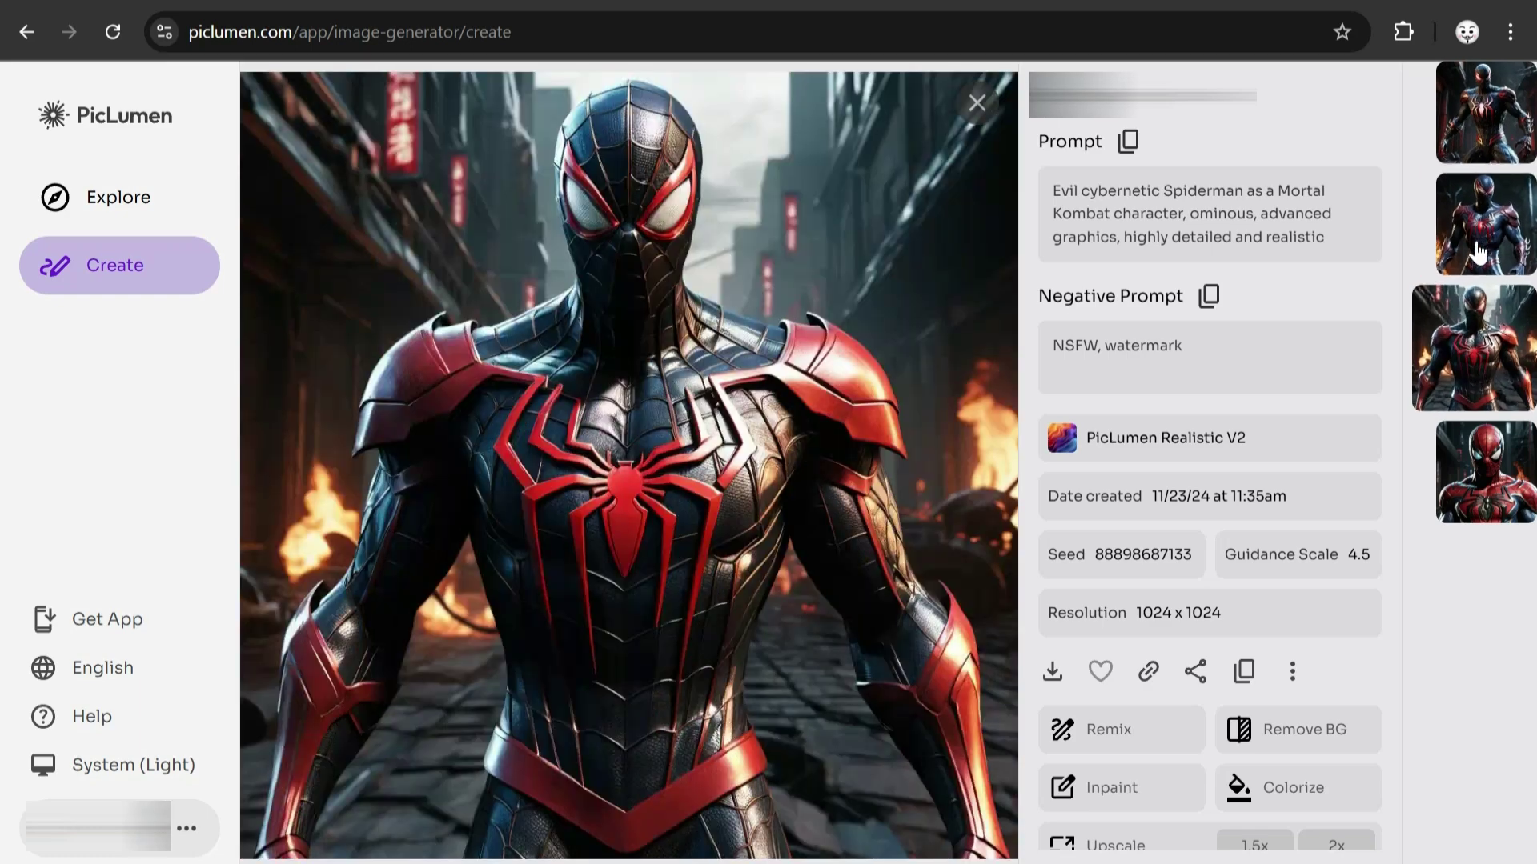
pyautogui.press('Right')
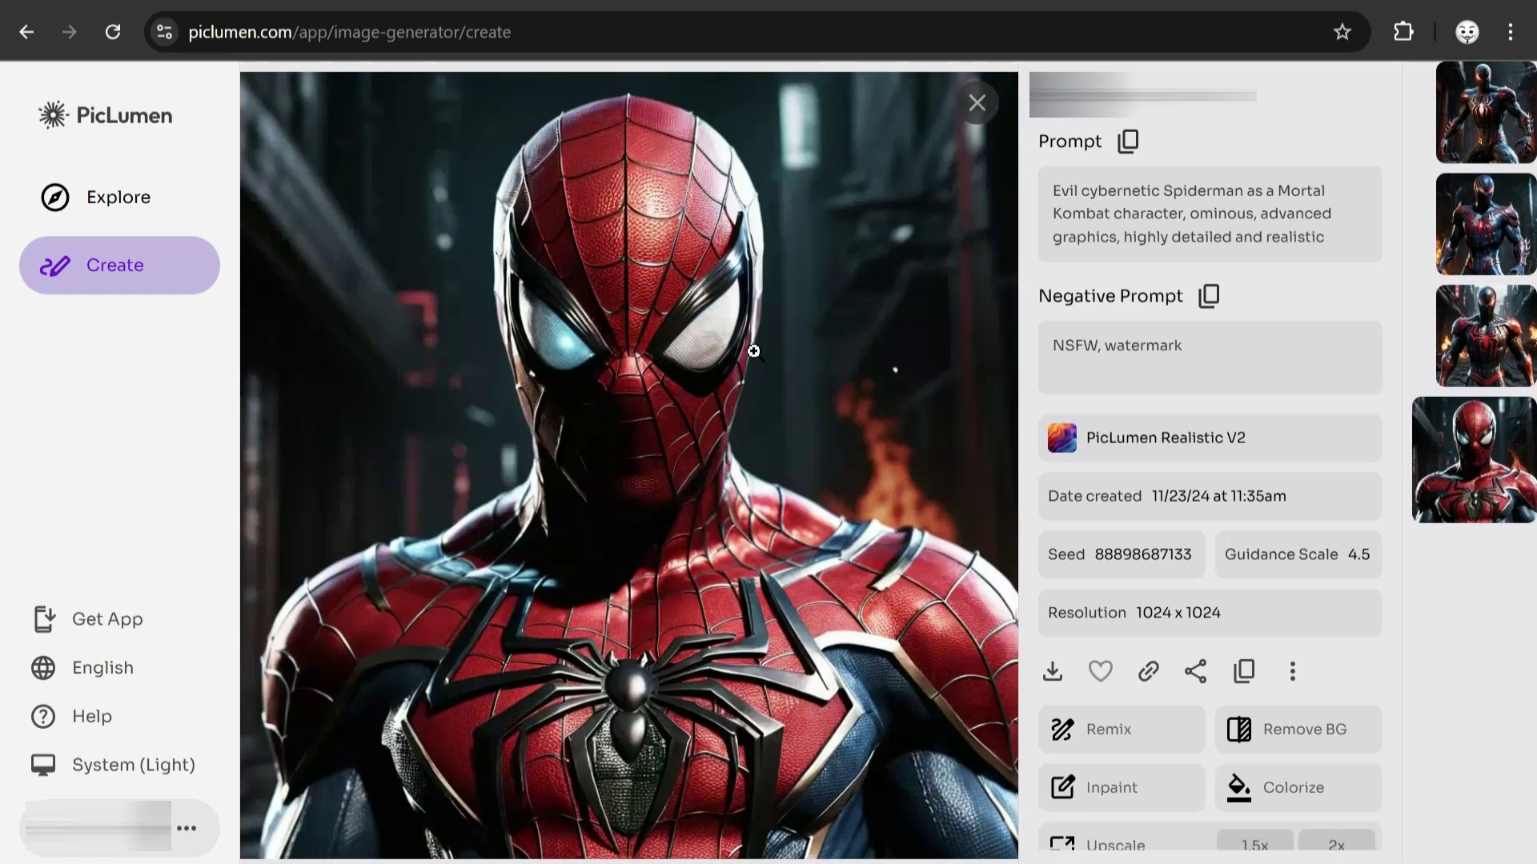
pyautogui.press('Left')
pyautogui.press('Left')
pyautogui.press('Left')
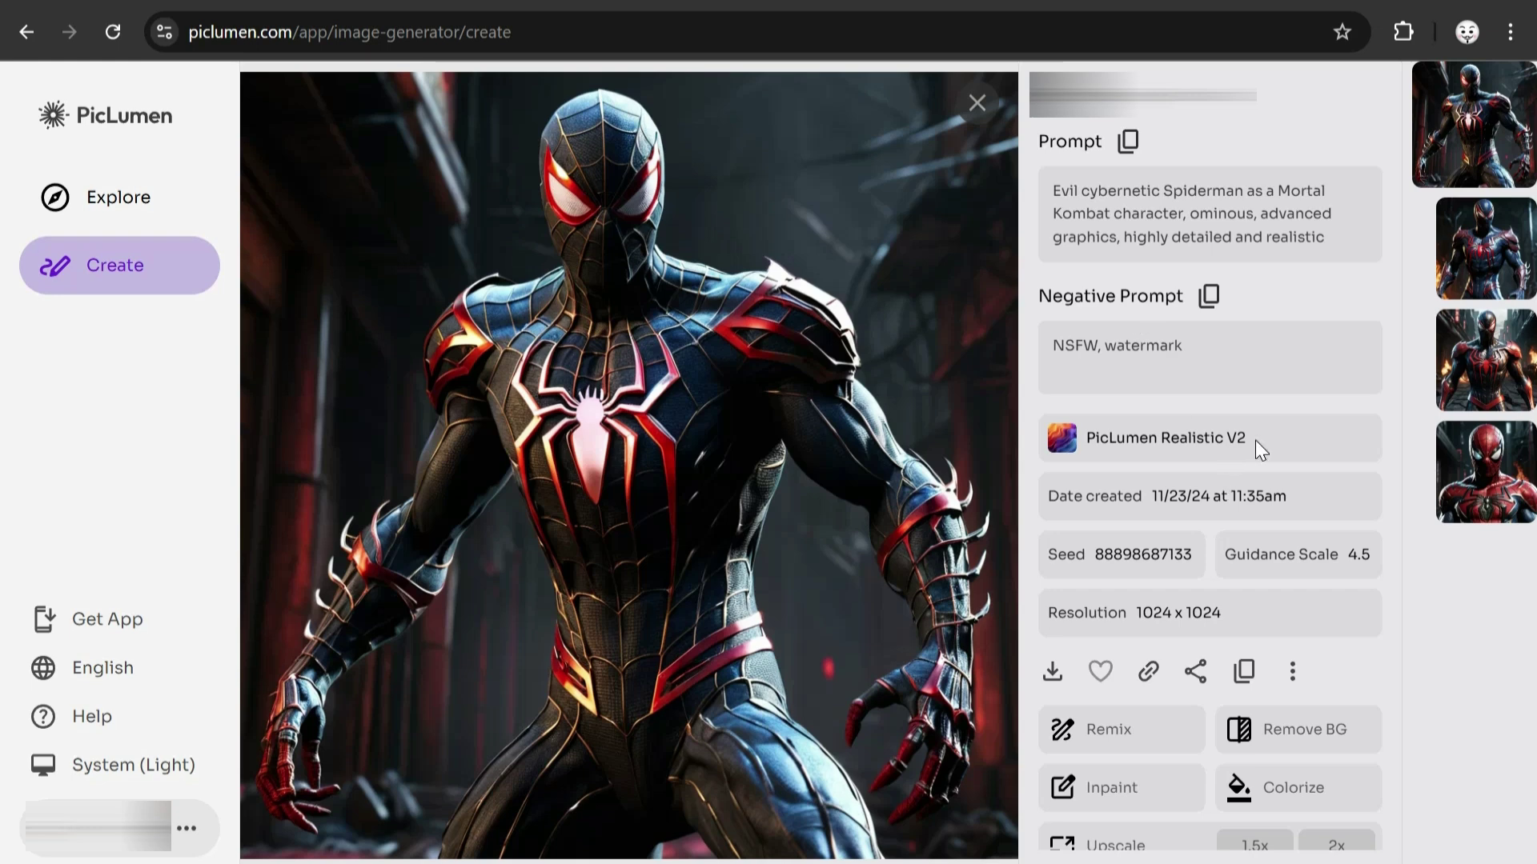
# Step: Review the editing options for the first Spiderman image and download it
pyautogui.scroll(-2, 1254, 442)
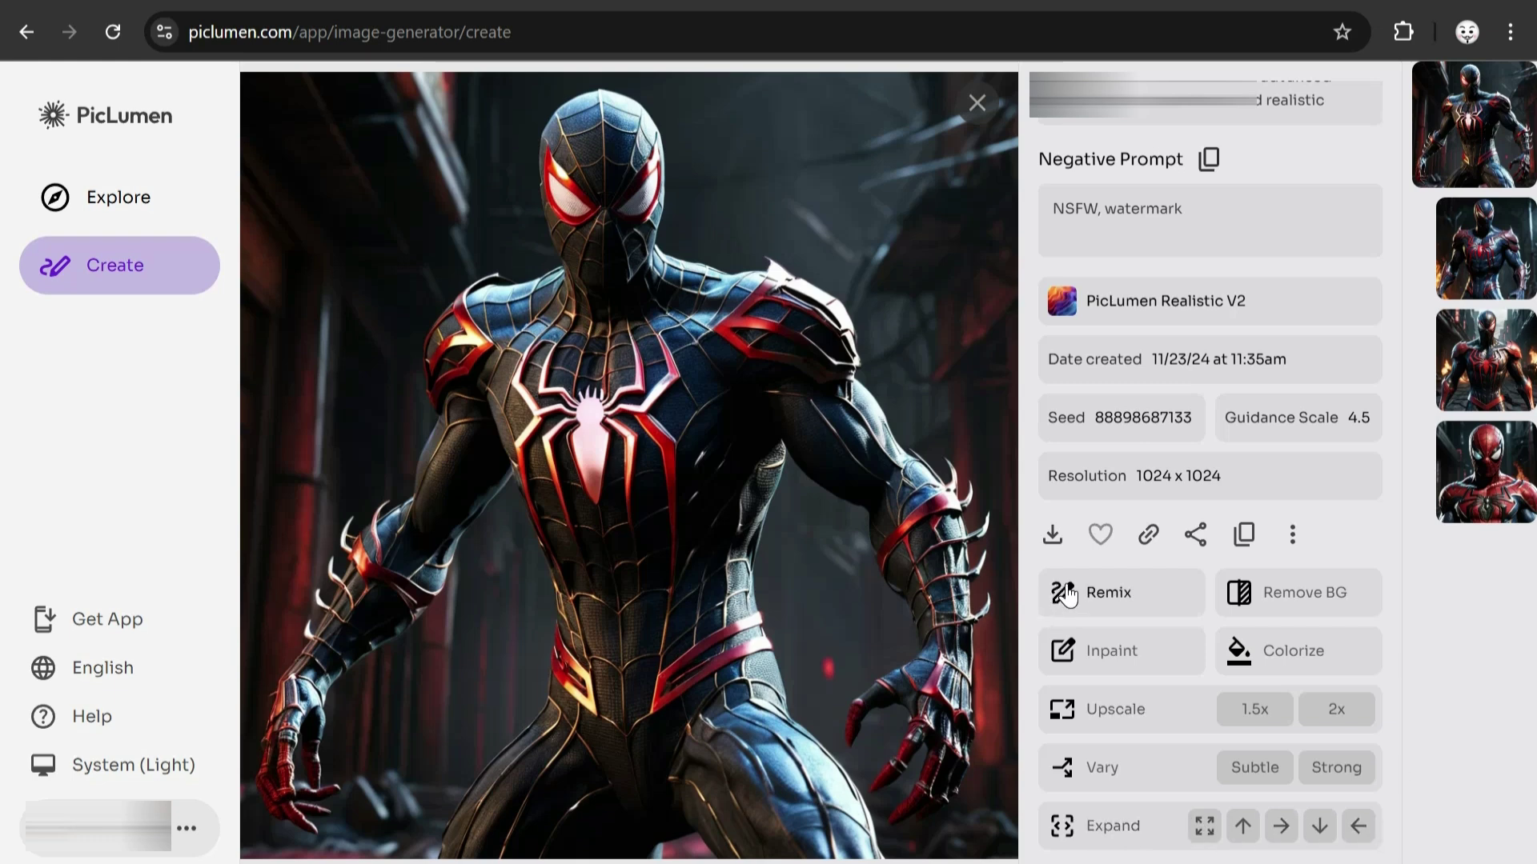
pyautogui.click(1052, 544)
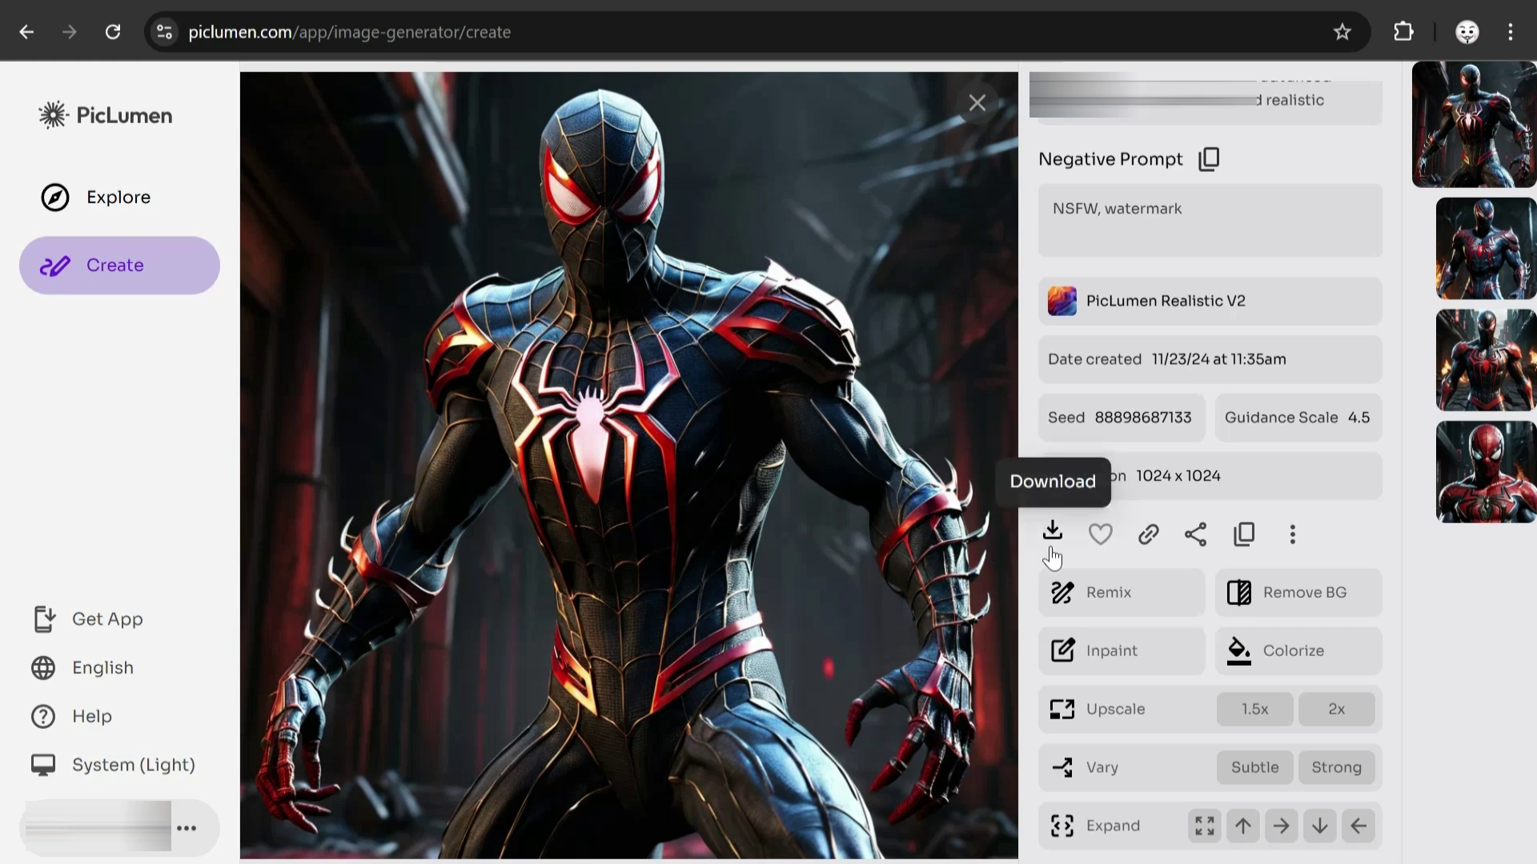
pyautogui.click(1055, 534)
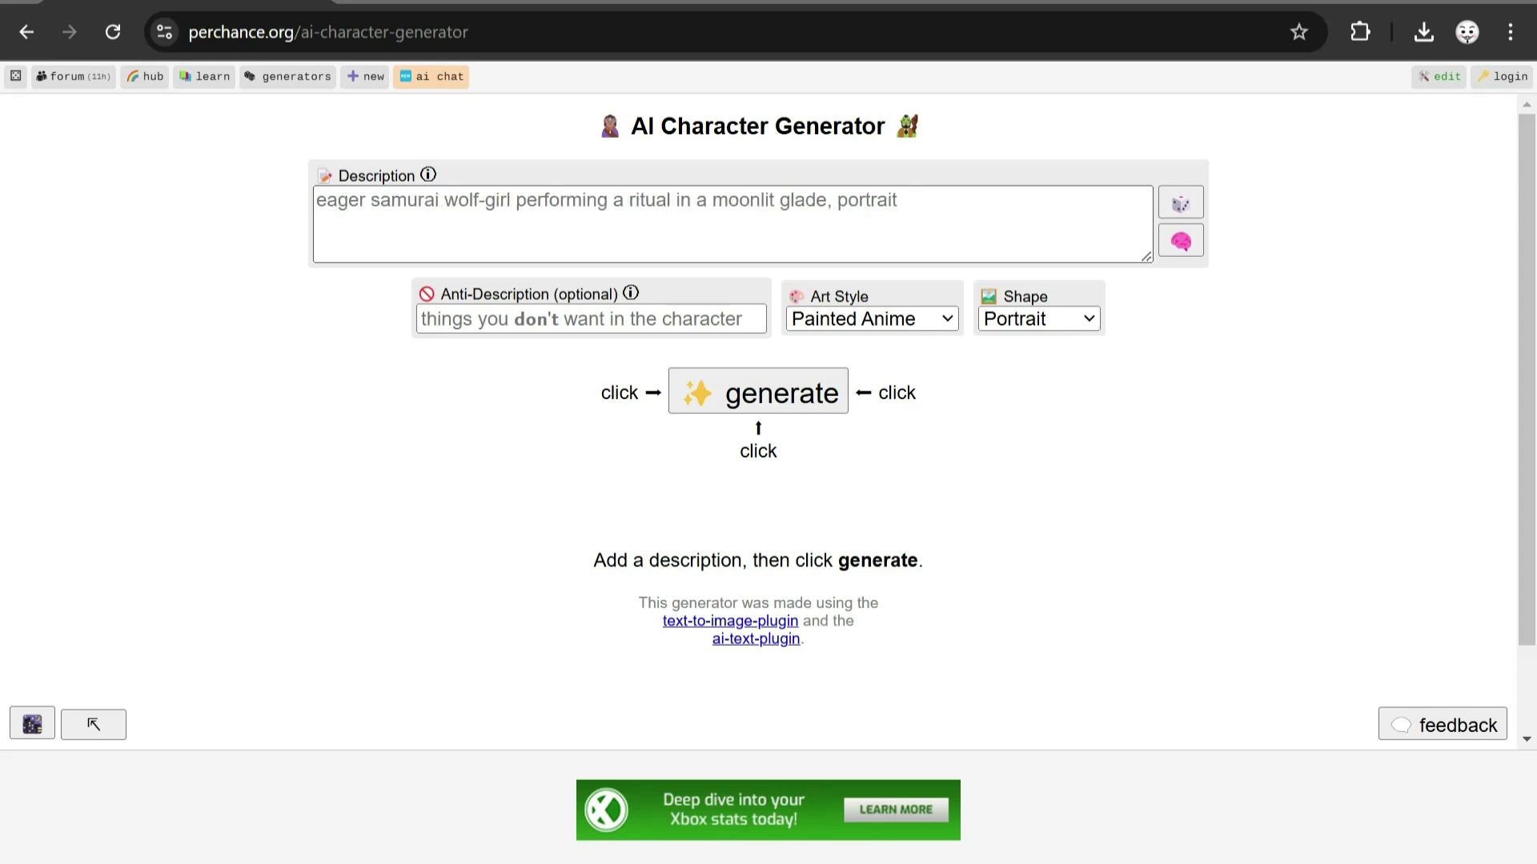
# Step: Switch to Perchance's AI Character Generator and paste the prompt about Iron Man in a diamond-encrusted armor suit as the description
pyautogui.click(810, 199)
pyautogui.hotkey('ctrl', 'v')
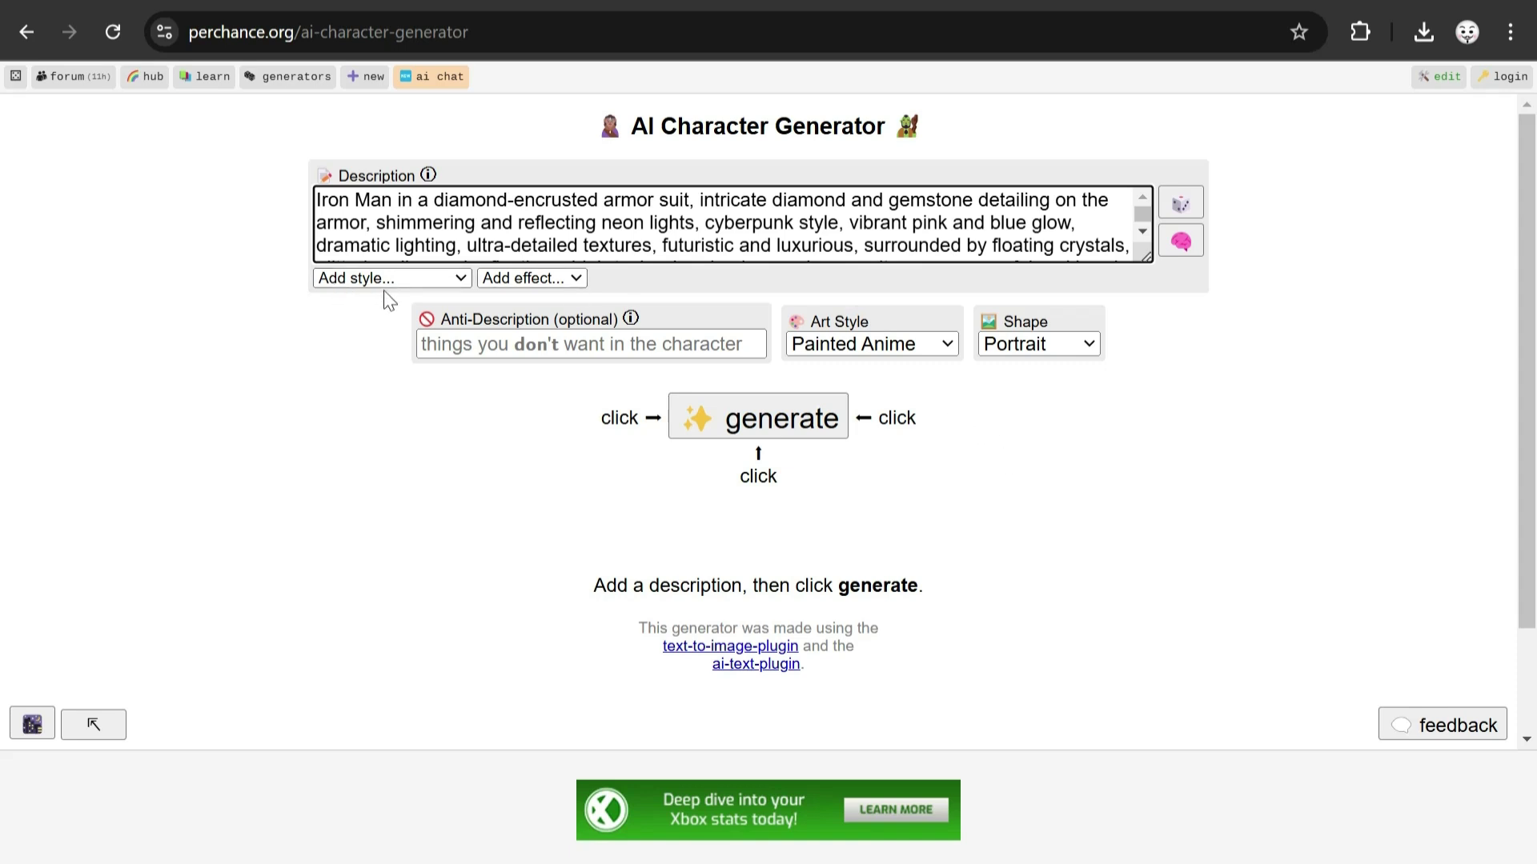
# Step: Try the Cinematic art style, browse the complete style list and set the art style to Casual Photo
pyautogui.click(915, 343)
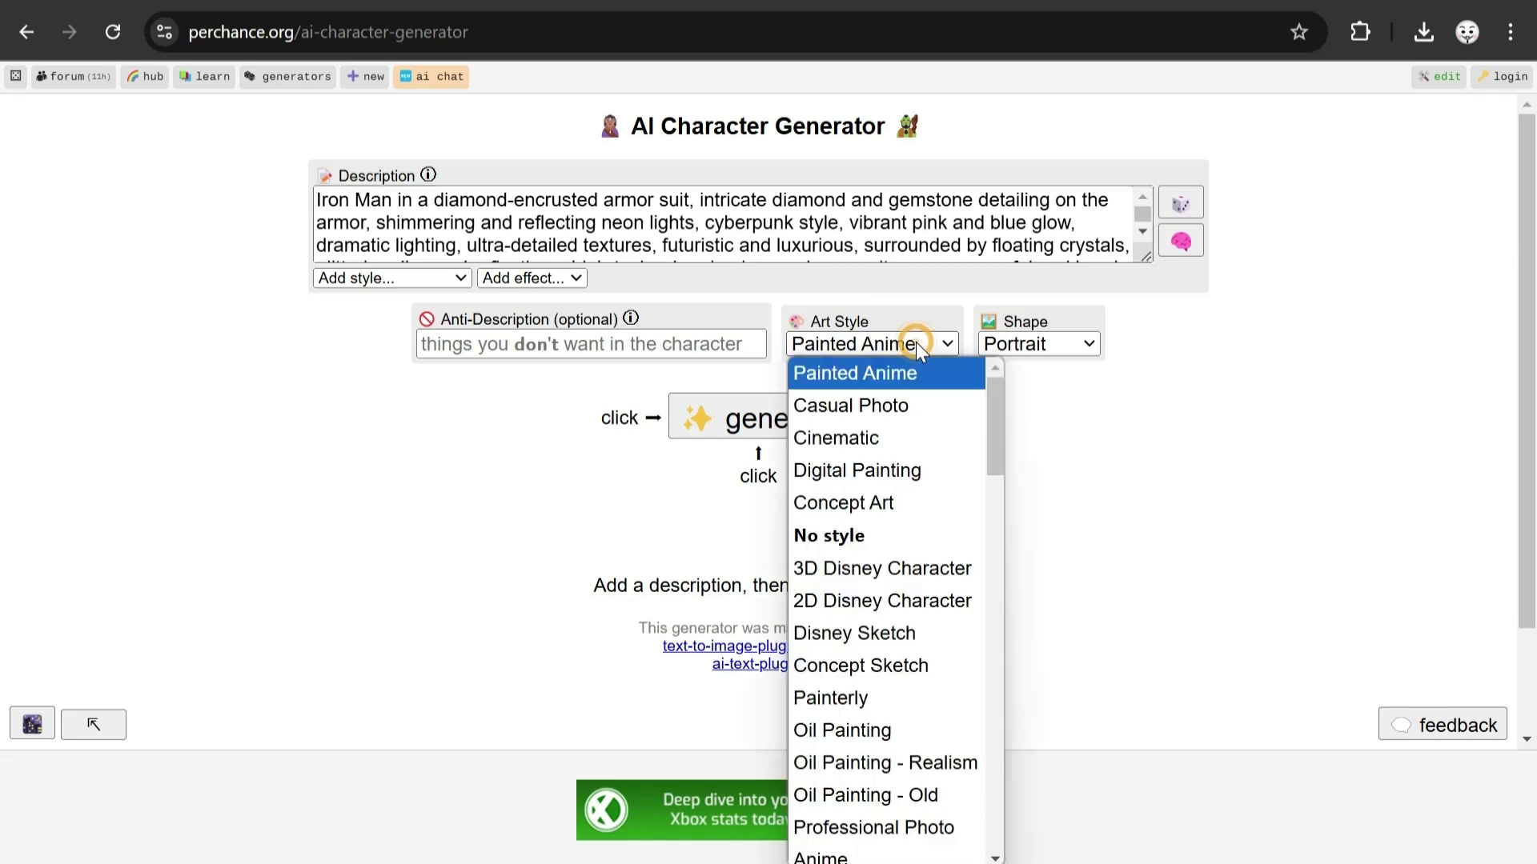
pyautogui.click(882, 440)
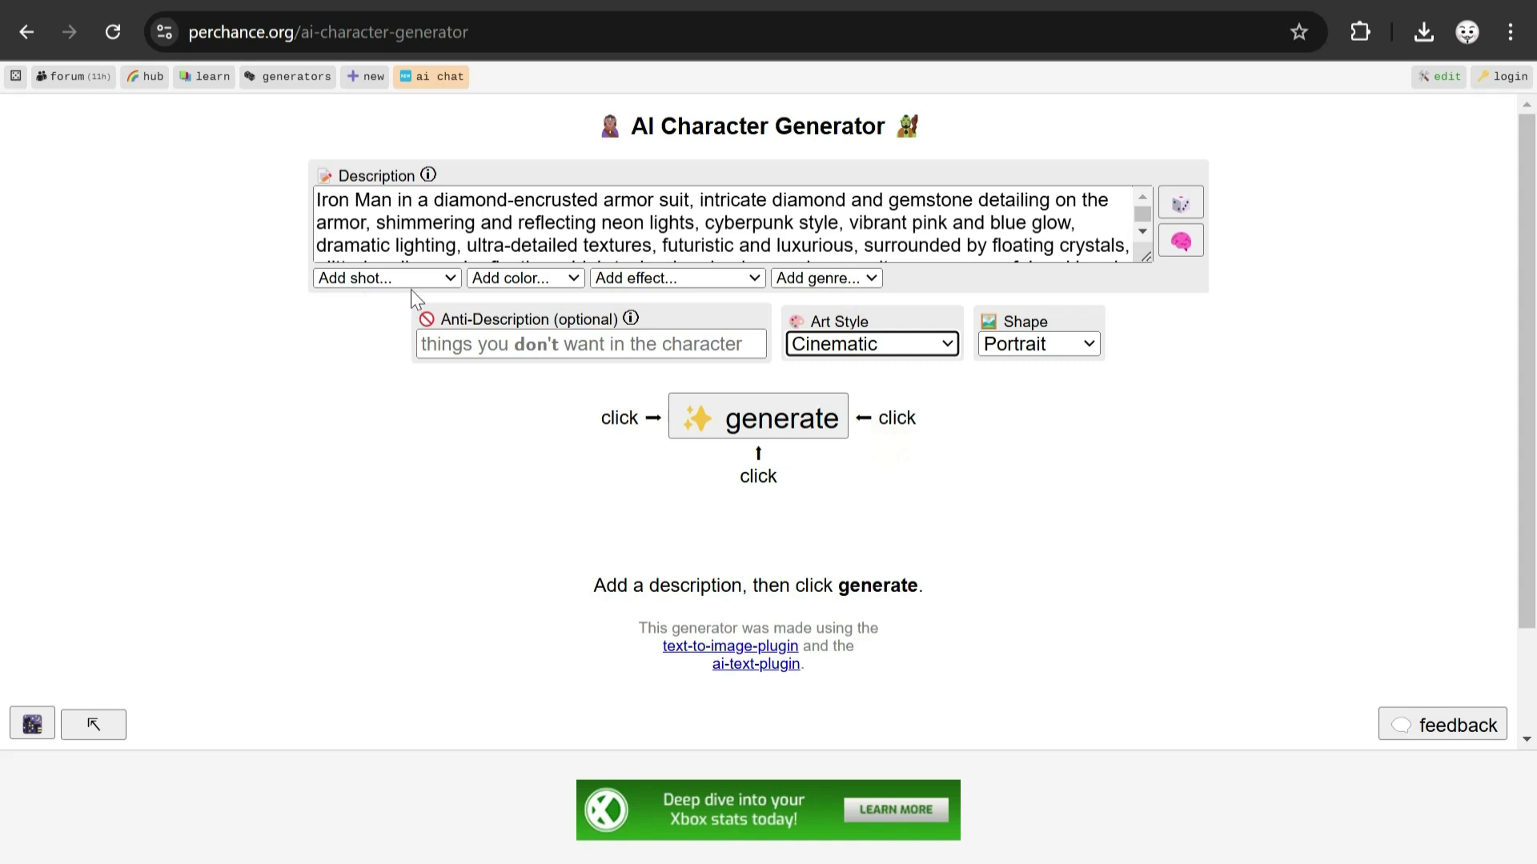
pyautogui.click(937, 342)
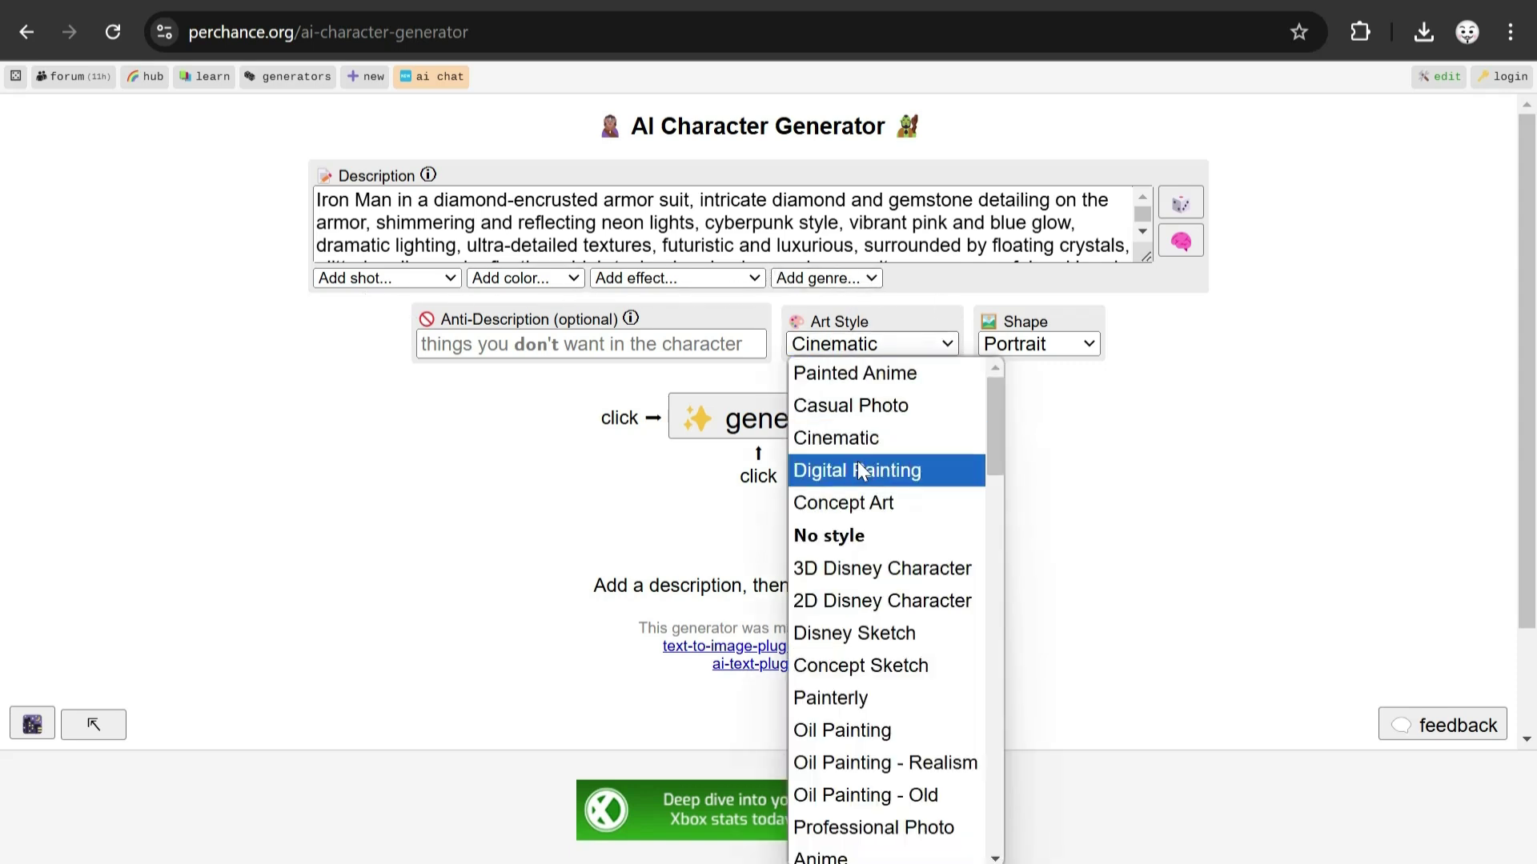
pyautogui.scroll(-20, 885, 486)
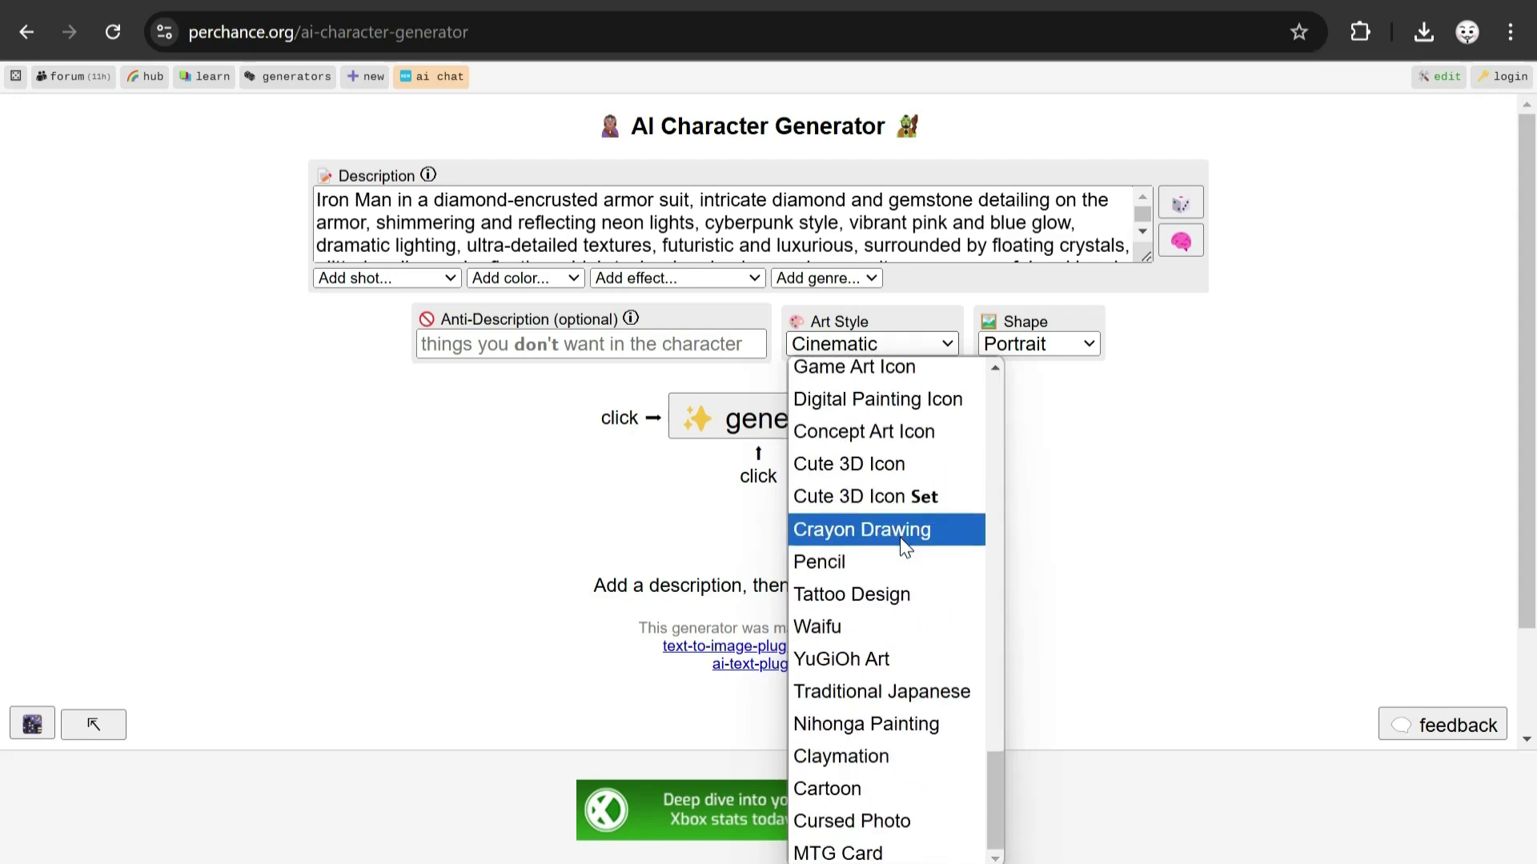
pyautogui.scroll(20, 933, 579)
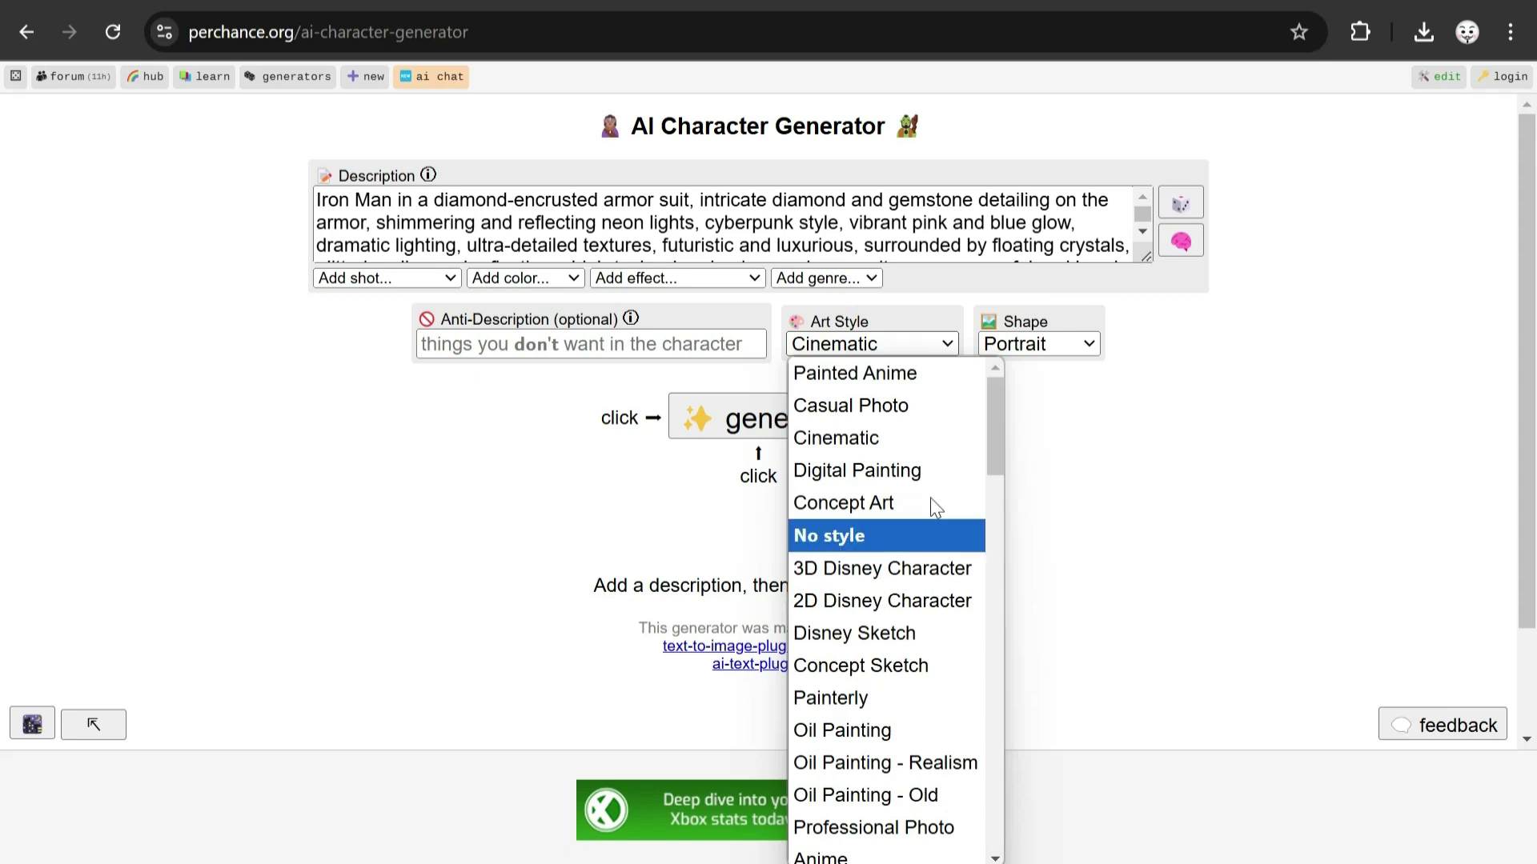
pyautogui.click(915, 407)
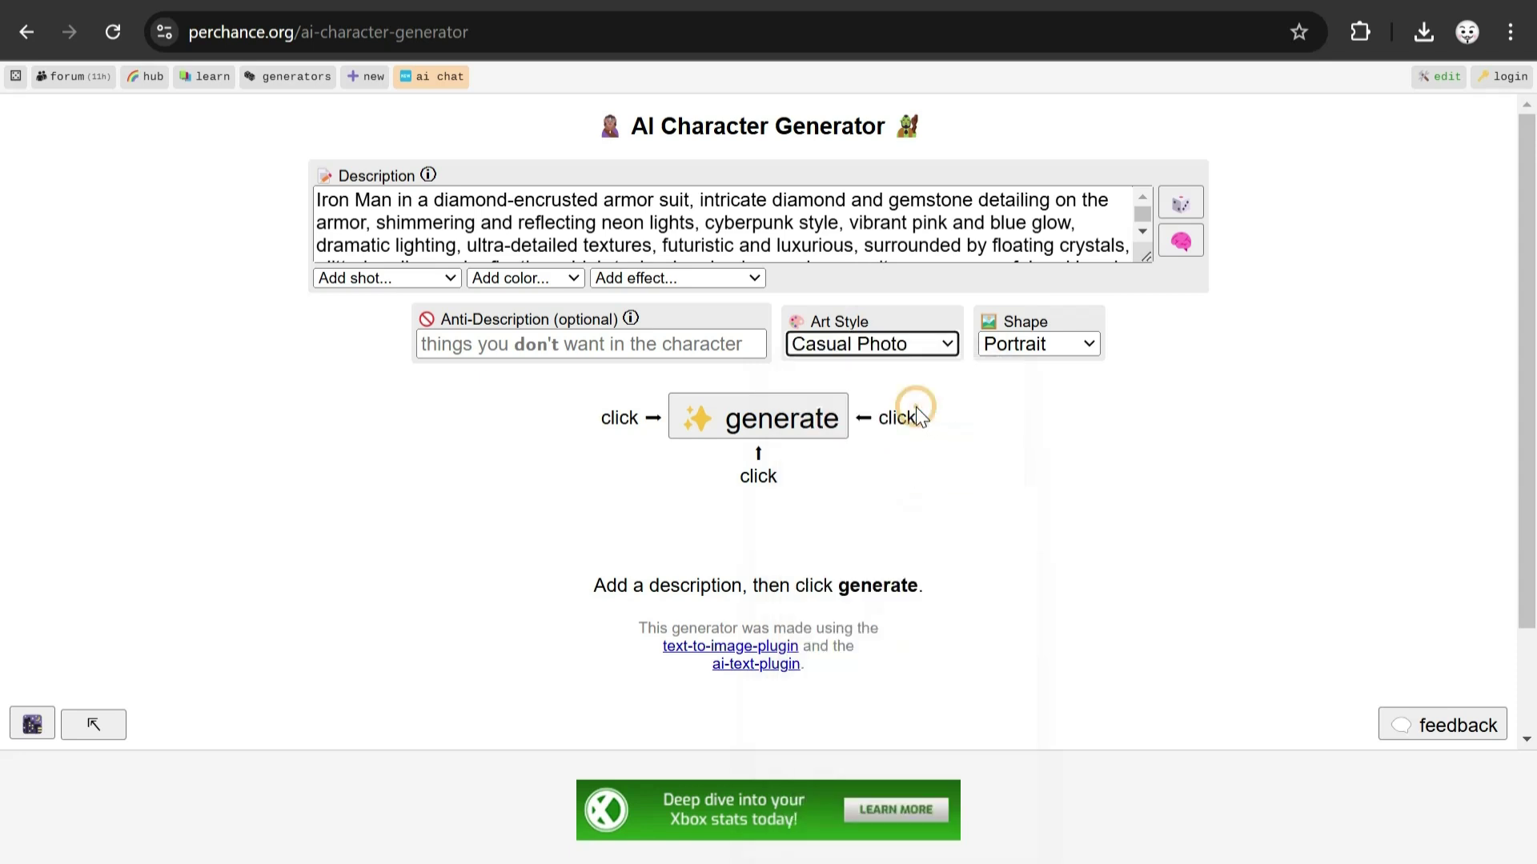
# Step: Look through the shot, color and effect options for the description without adding any
pyautogui.click(411, 280)
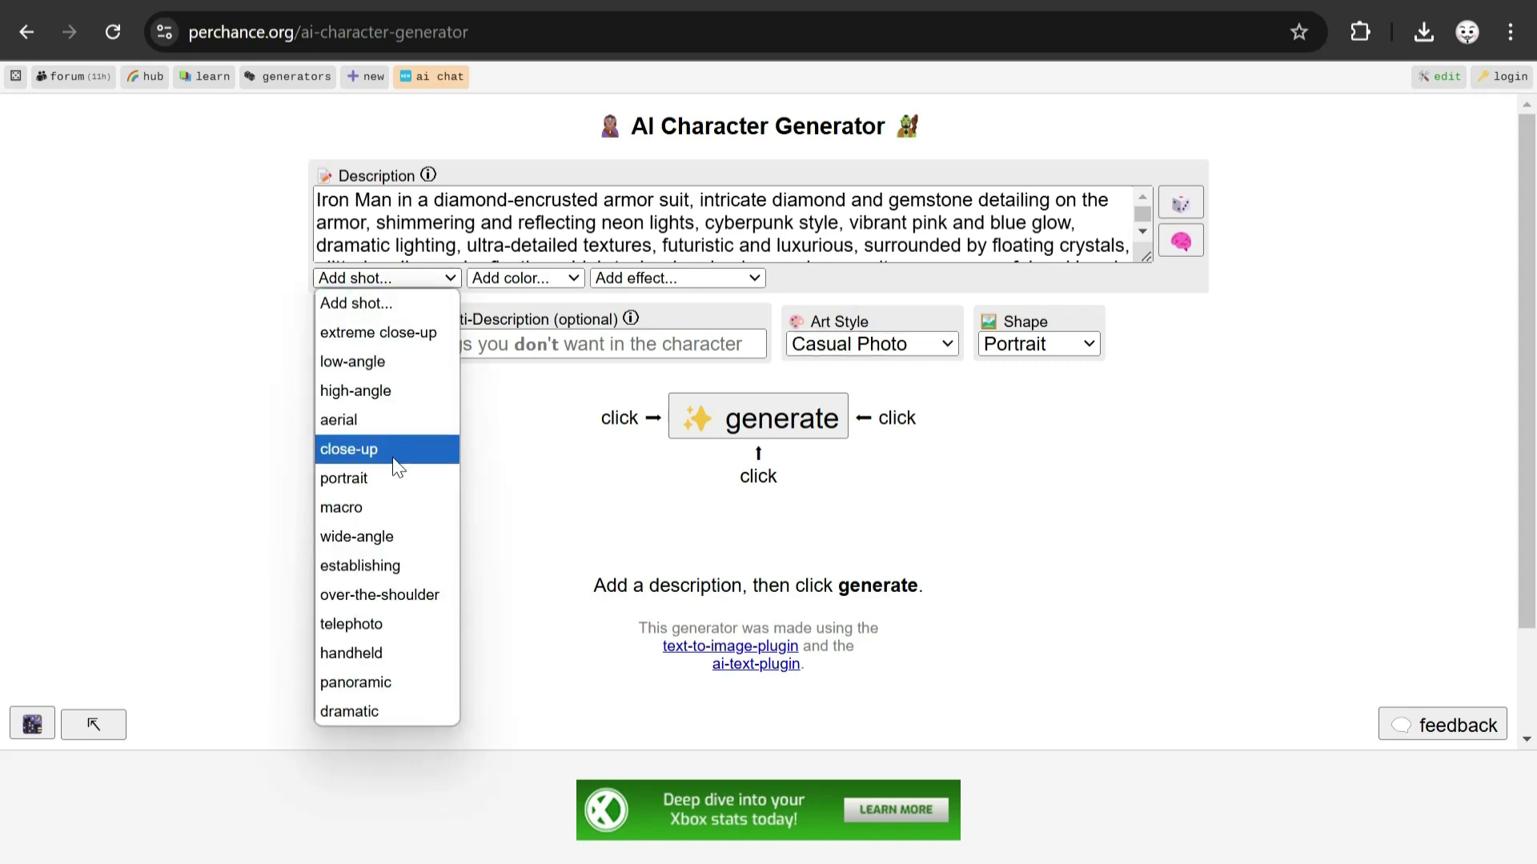
pyautogui.click(425, 276)
pyautogui.click(514, 277)
pyautogui.click(517, 277)
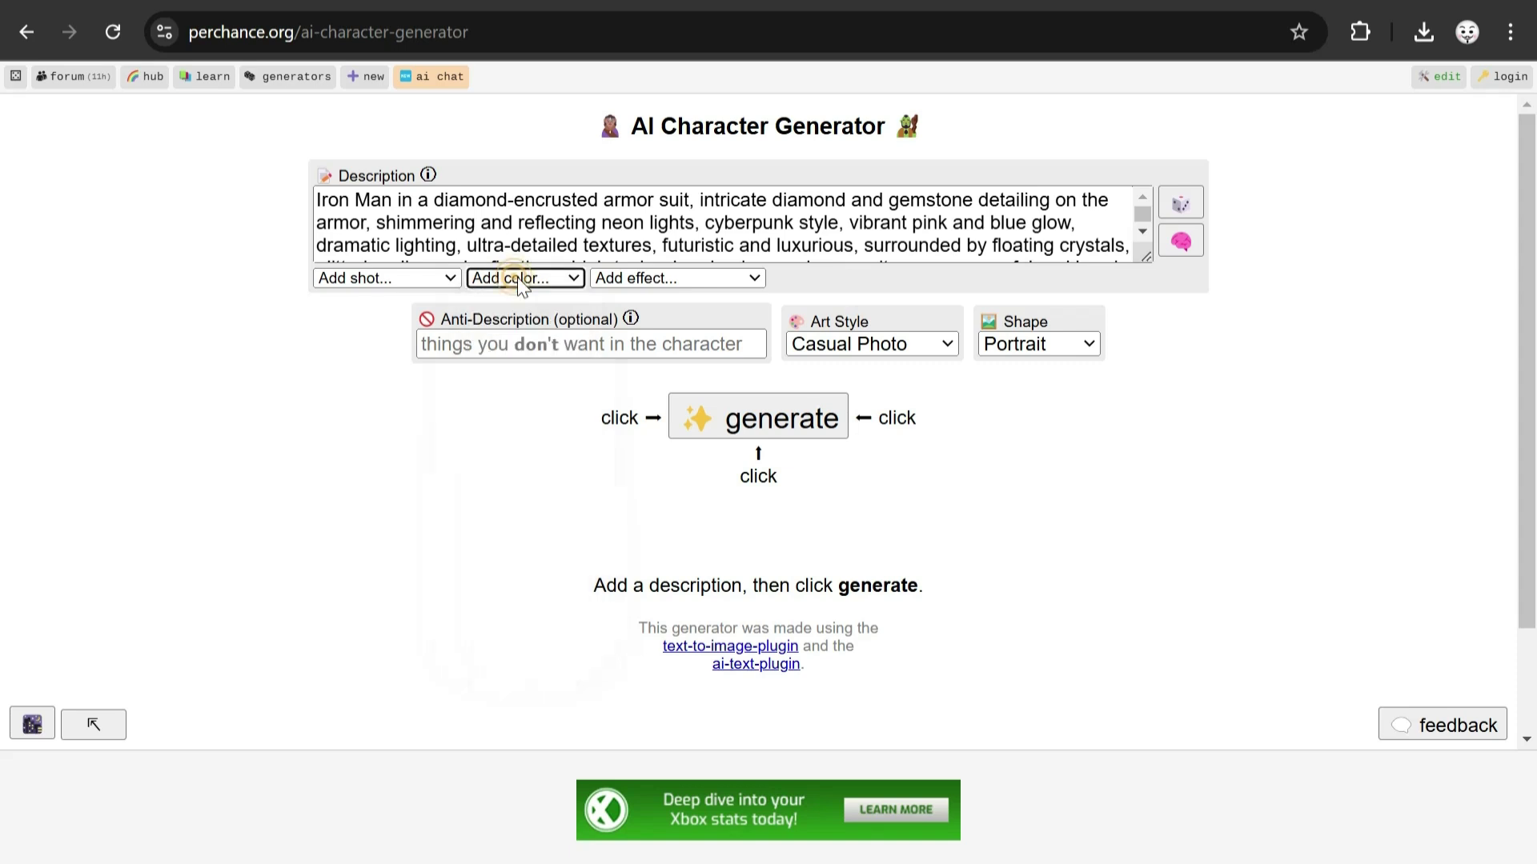
pyautogui.click(750, 275)
pyautogui.click(750, 275)
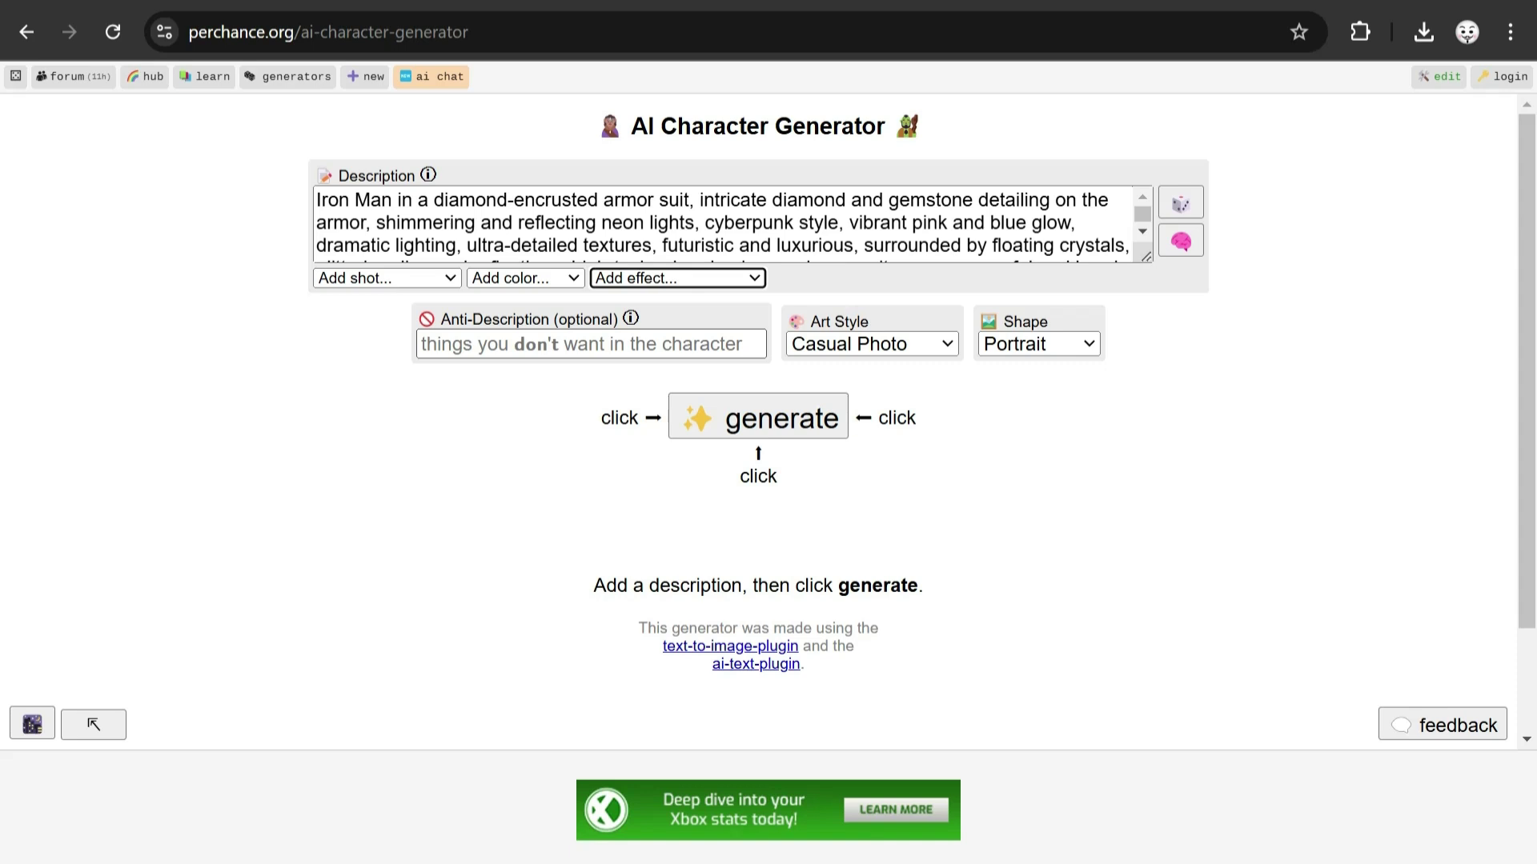
# Step: Leave the anti-description empty, set the shape to Square and generate the Iron Man images
pyautogui.click(529, 344)
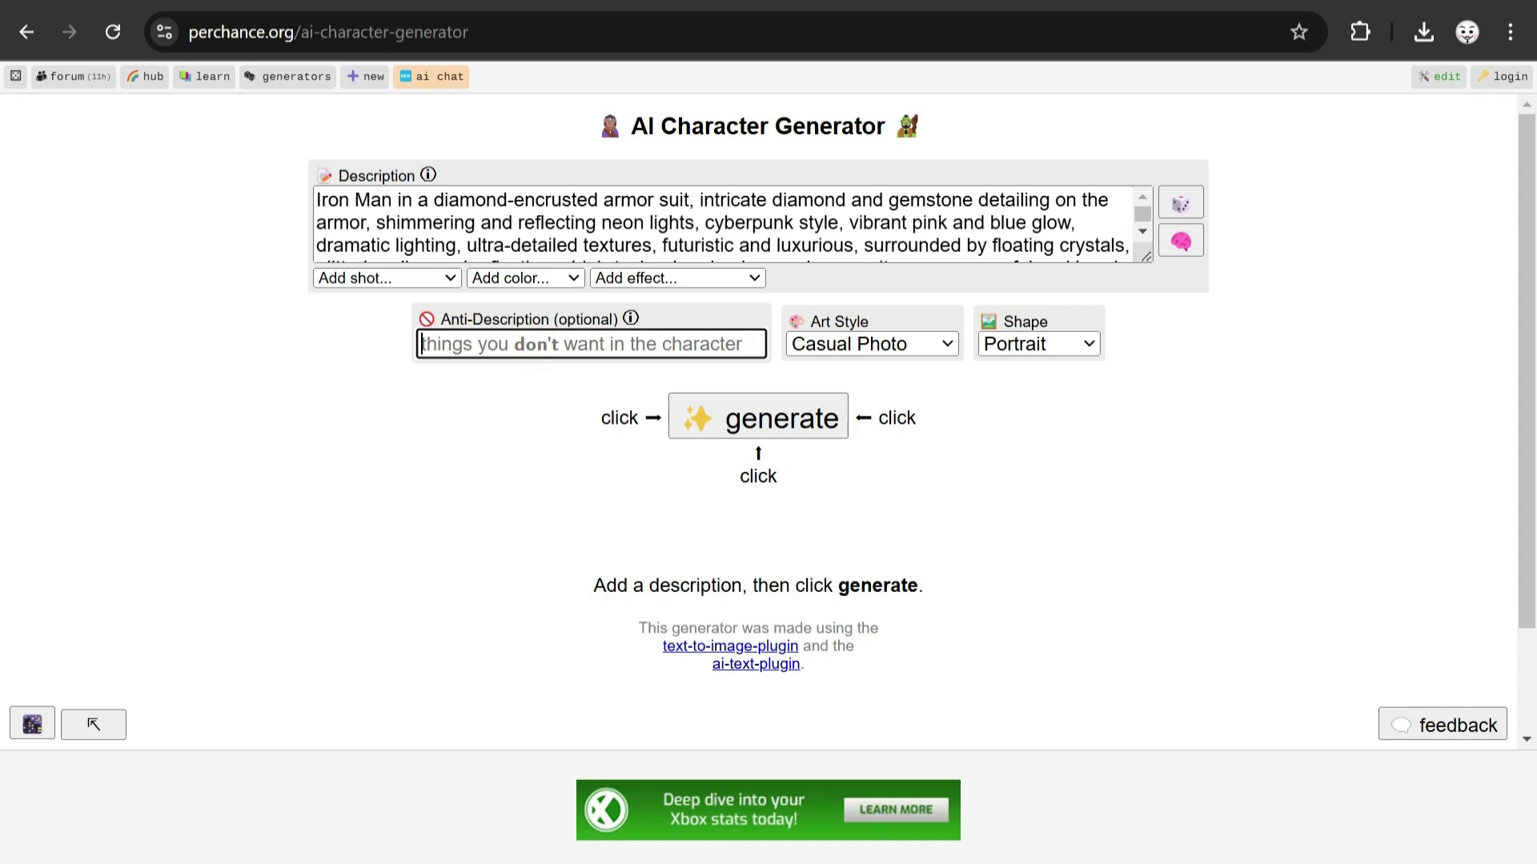
pyautogui.click(545, 386)
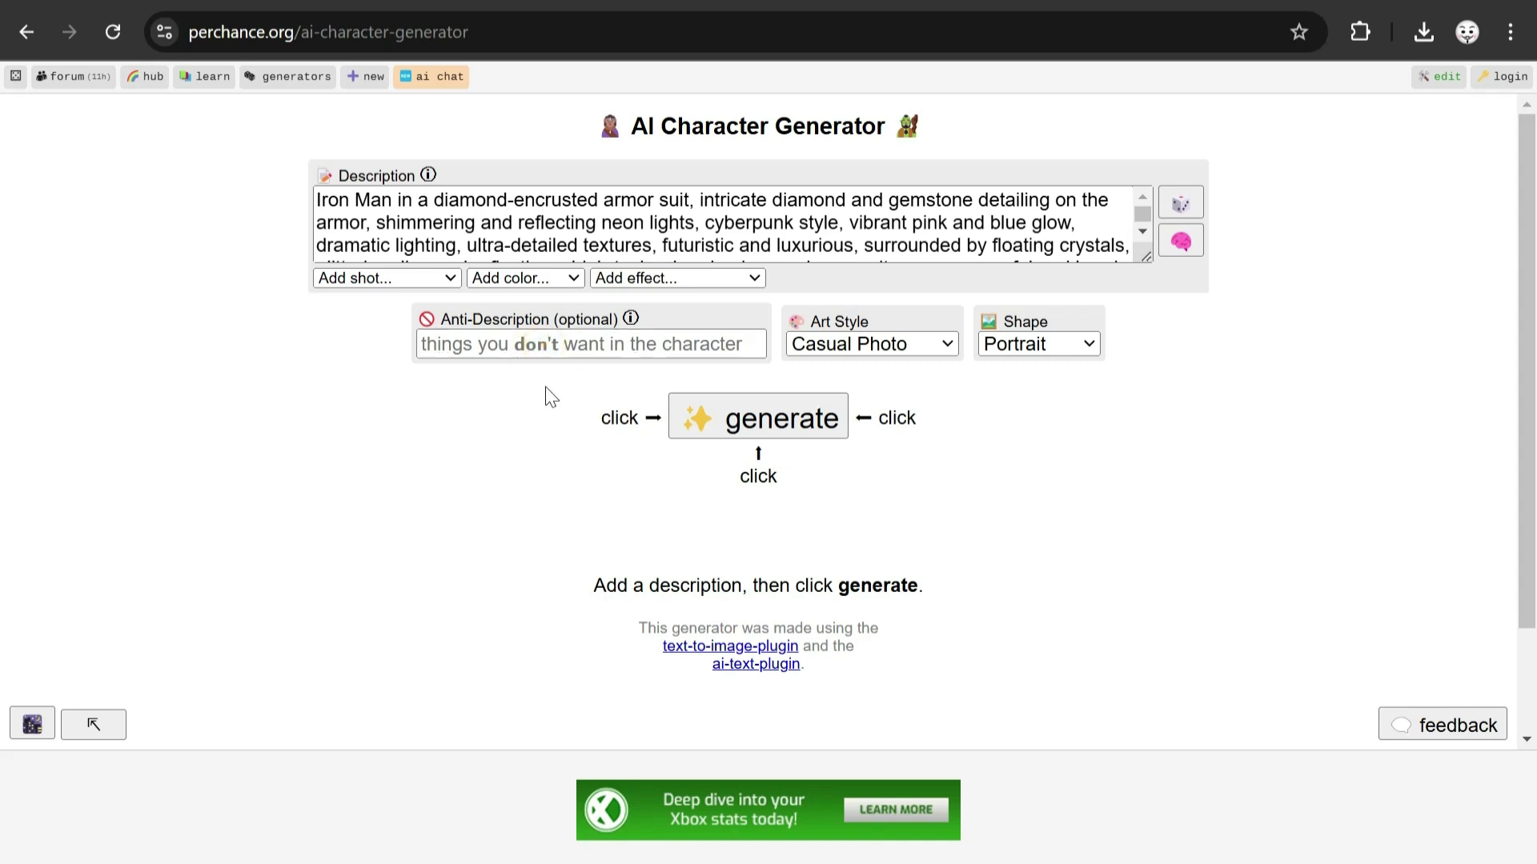
pyautogui.click(1080, 351)
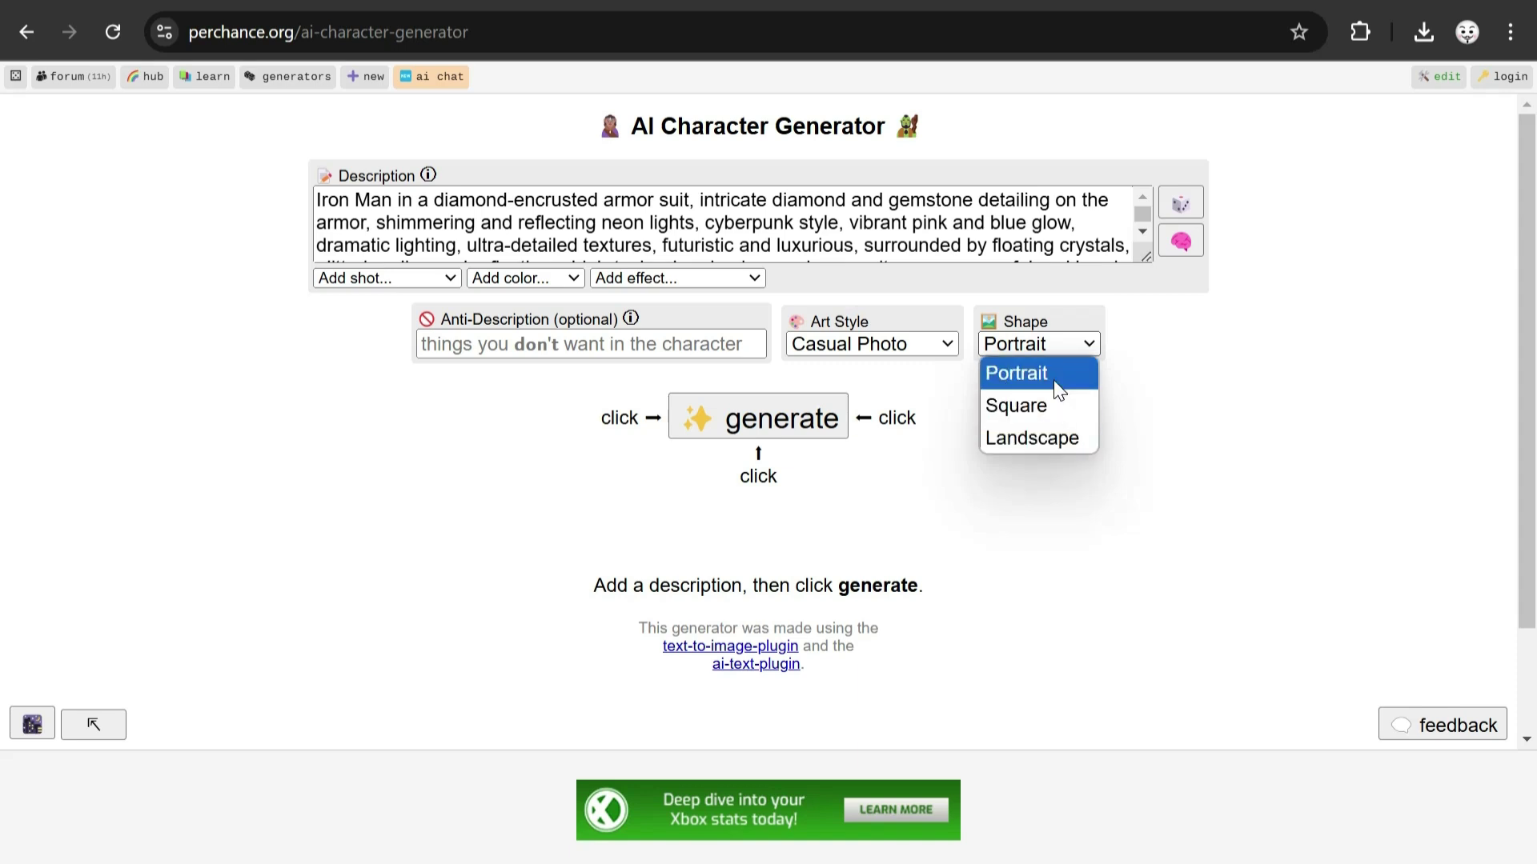
pyautogui.click(1054, 401)
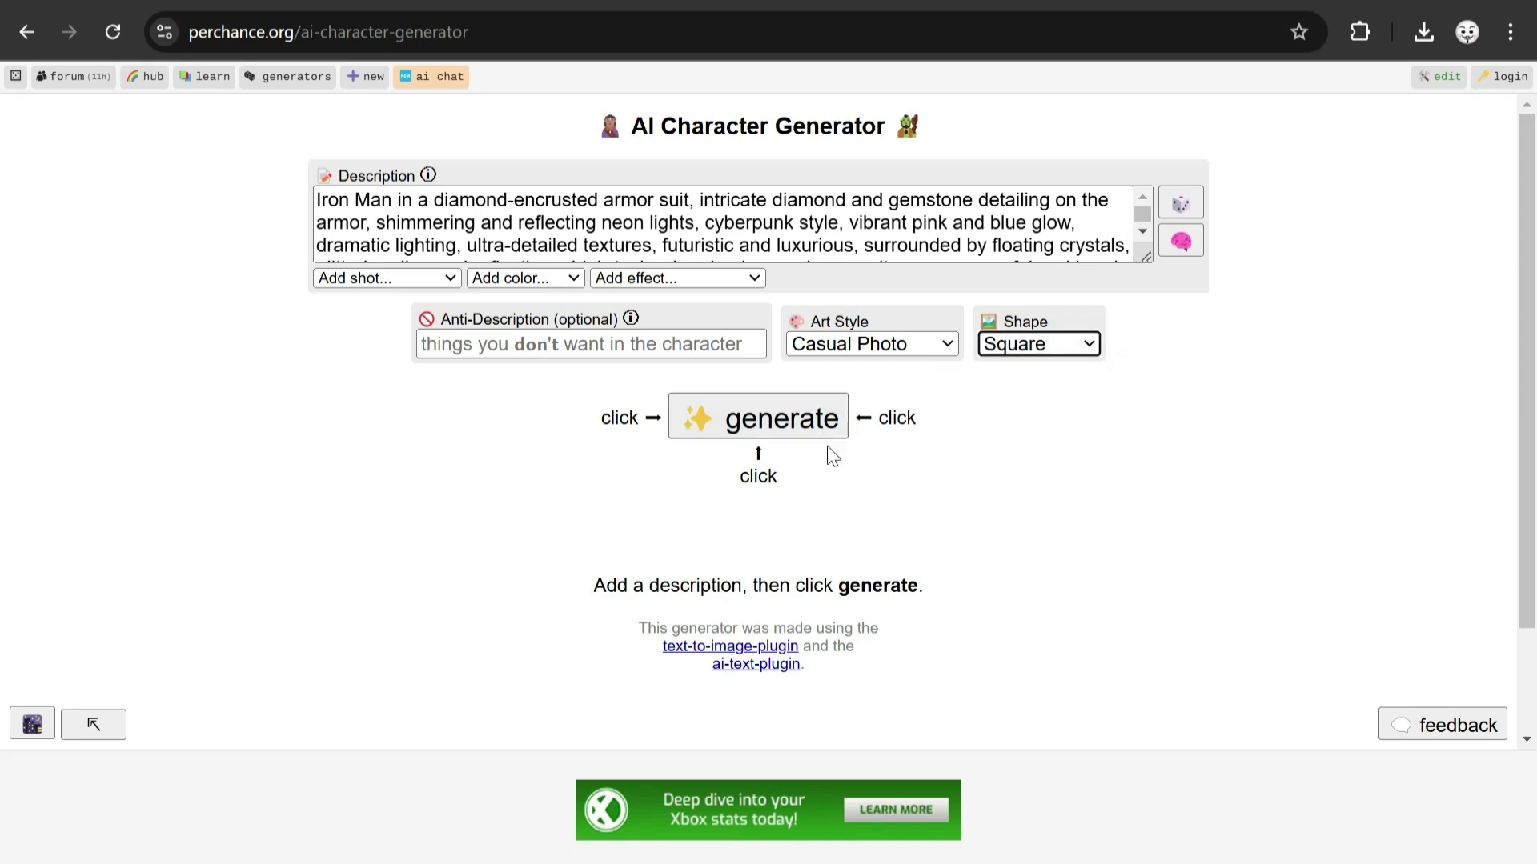
pyautogui.click(811, 430)
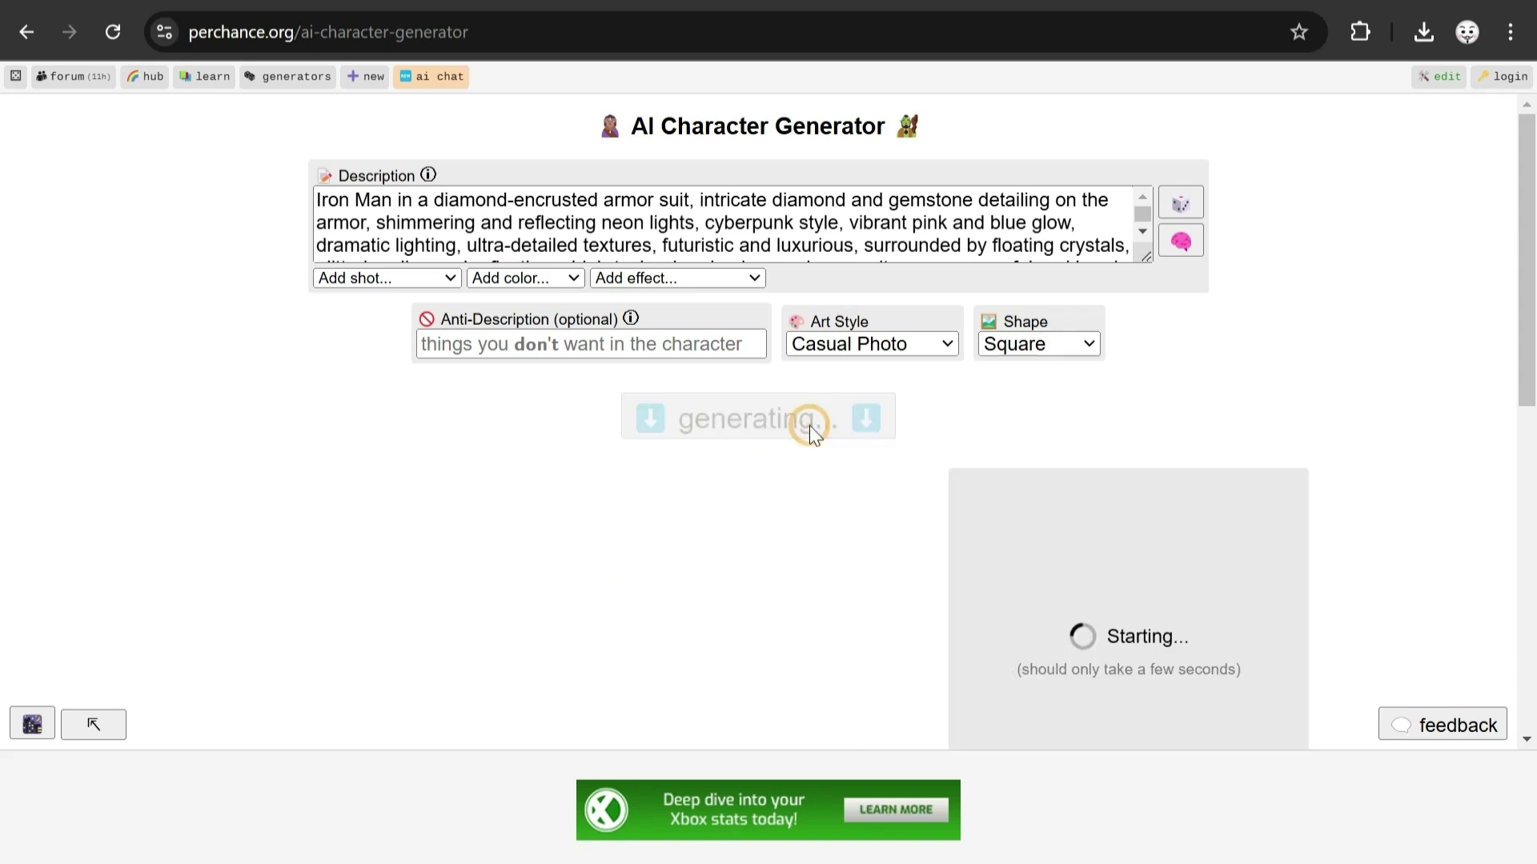
# Step: Examine the Iron Man images in the results grid as they are generated
pyautogui.scroll(-6, 809, 426)
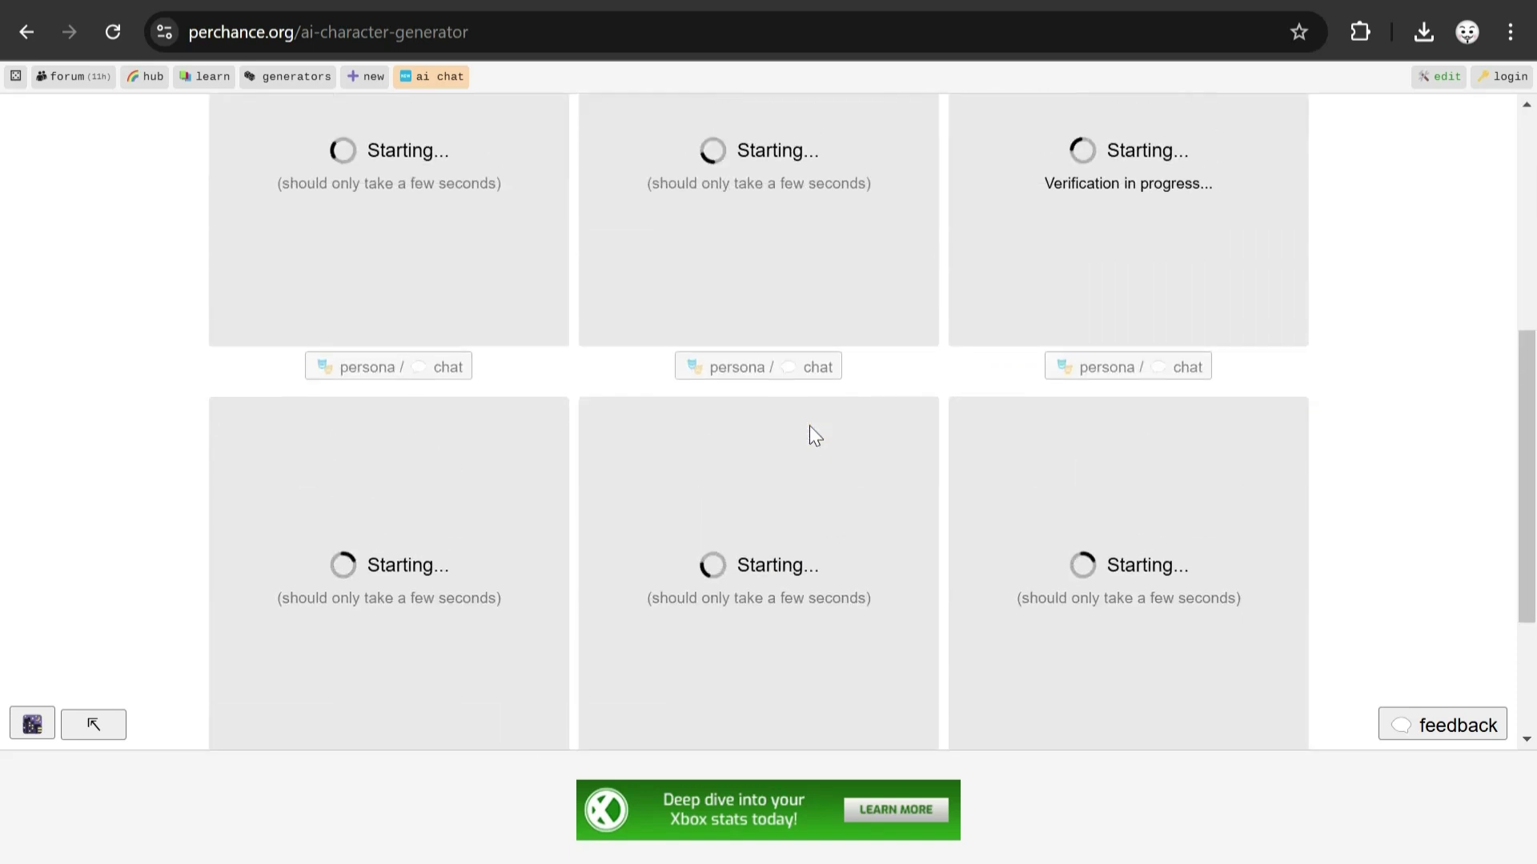
pyautogui.scroll(5, 809, 426)
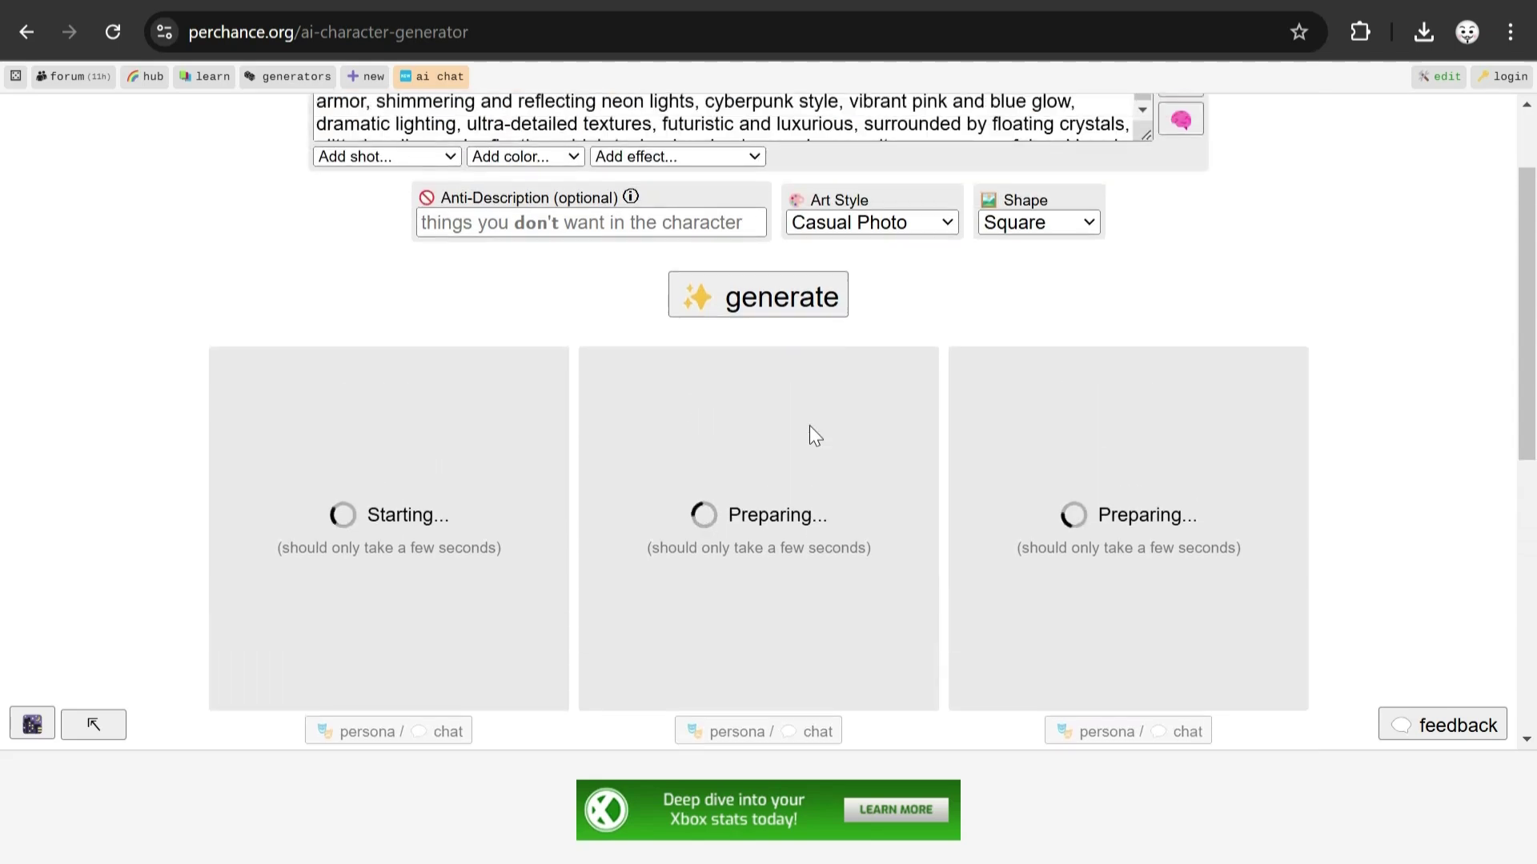
pyautogui.scroll(-5, 809, 426)
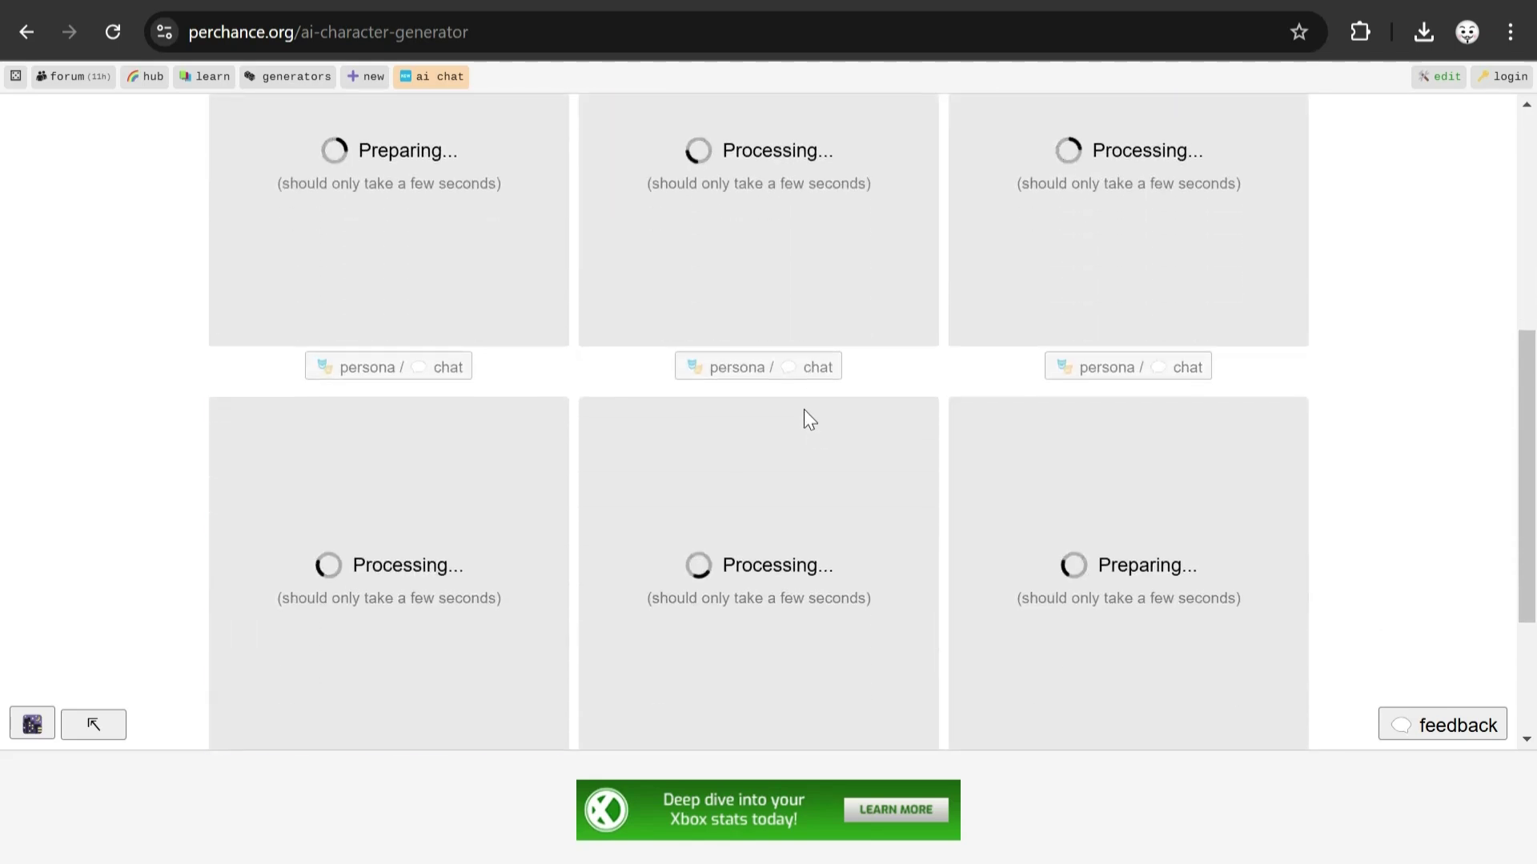
pyautogui.scroll(-3, 804, 410)
pyautogui.scroll(6, 804, 416)
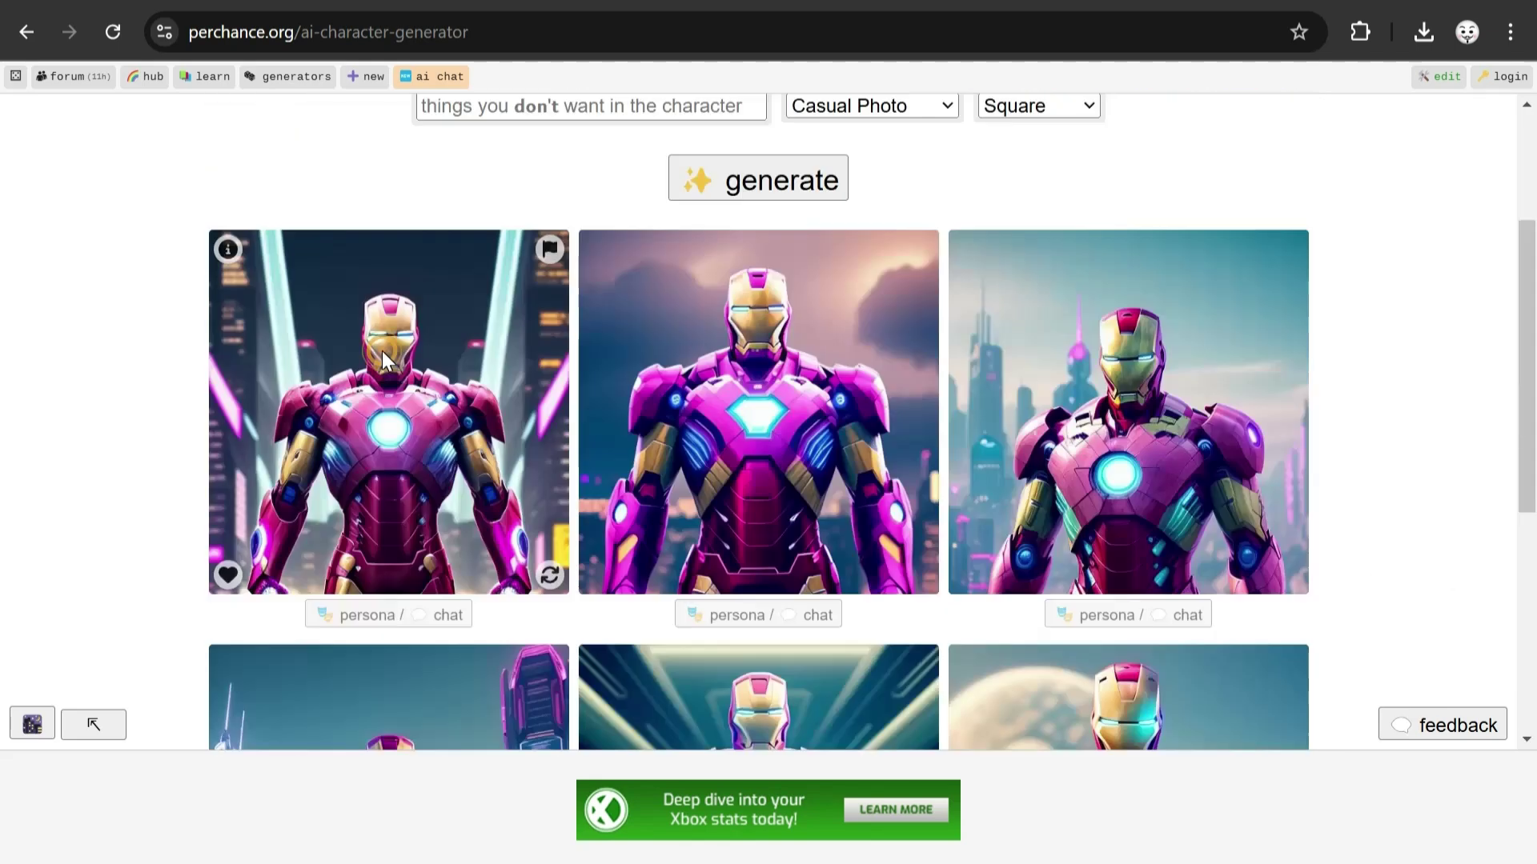
pyautogui.scroll(-3, 382, 350)
pyautogui.scroll(2, 382, 350)
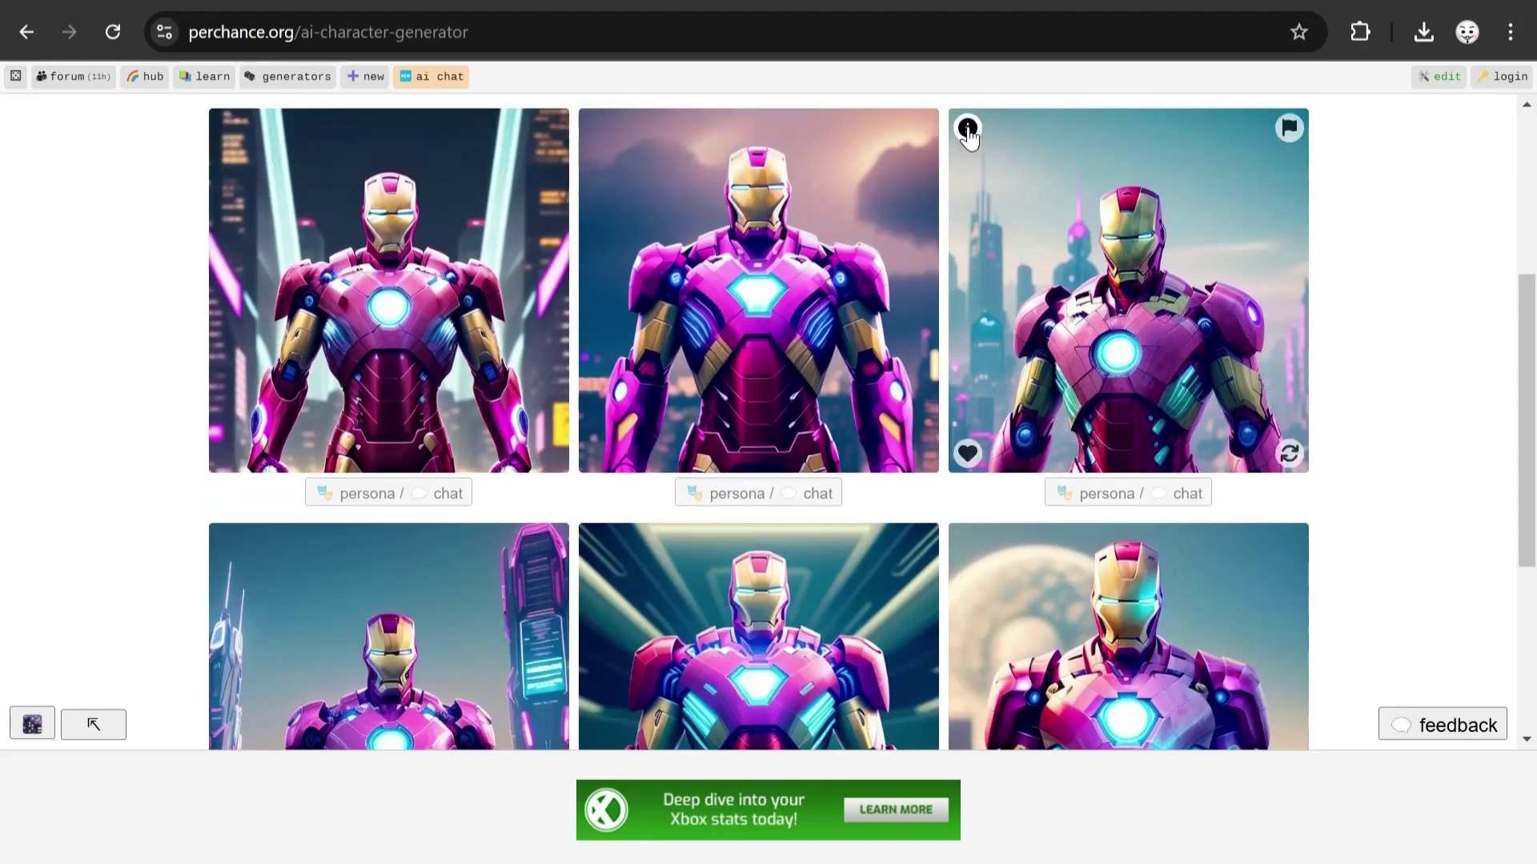
# Step: View the third Iron Man image's prompt details and its report option, without reporting the image
pyautogui.click(967, 128)
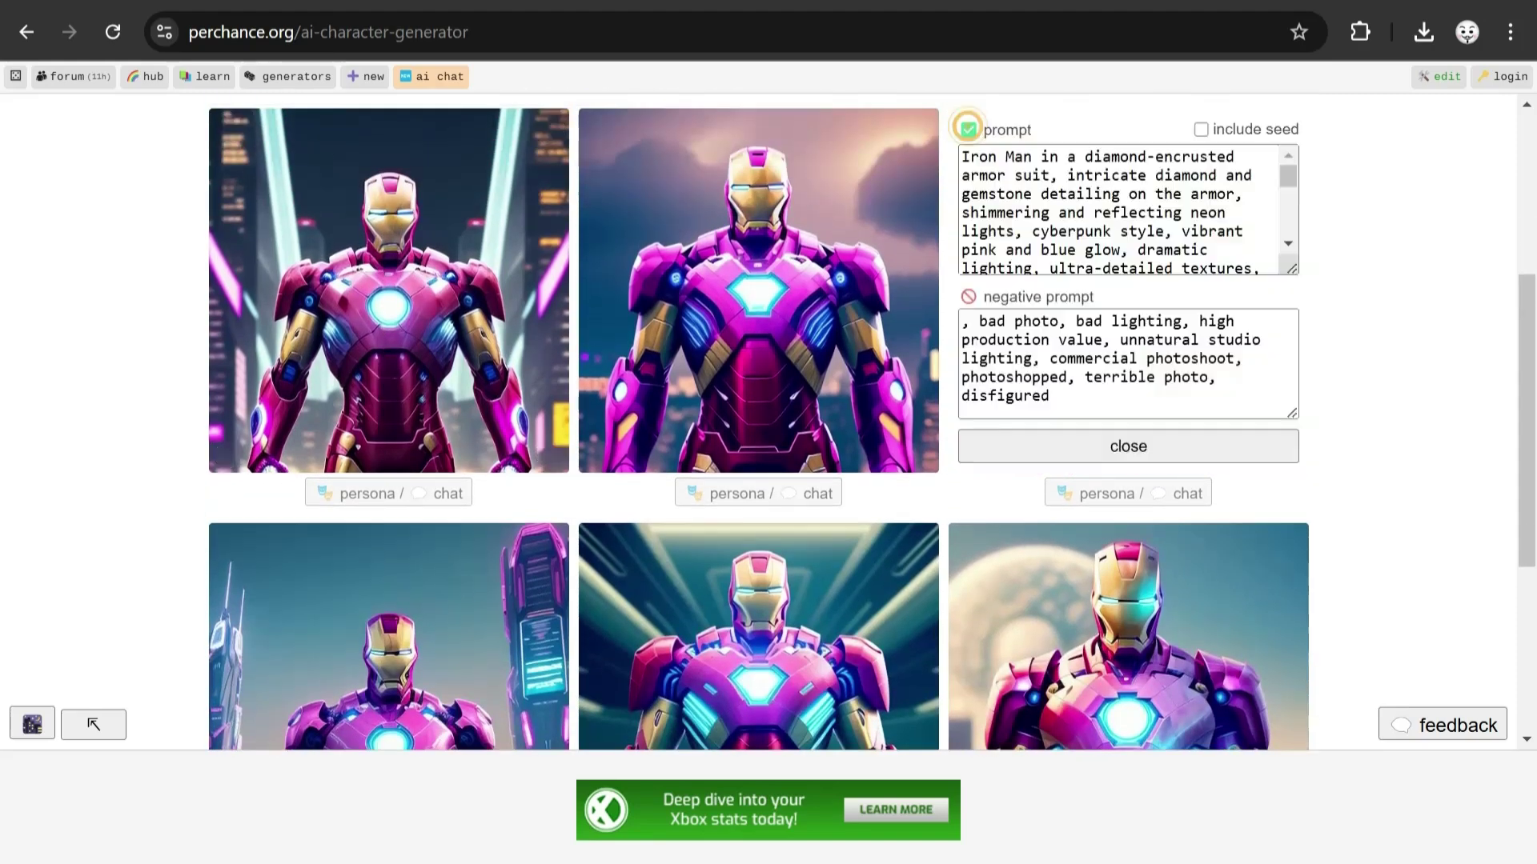
pyautogui.click(1127, 445)
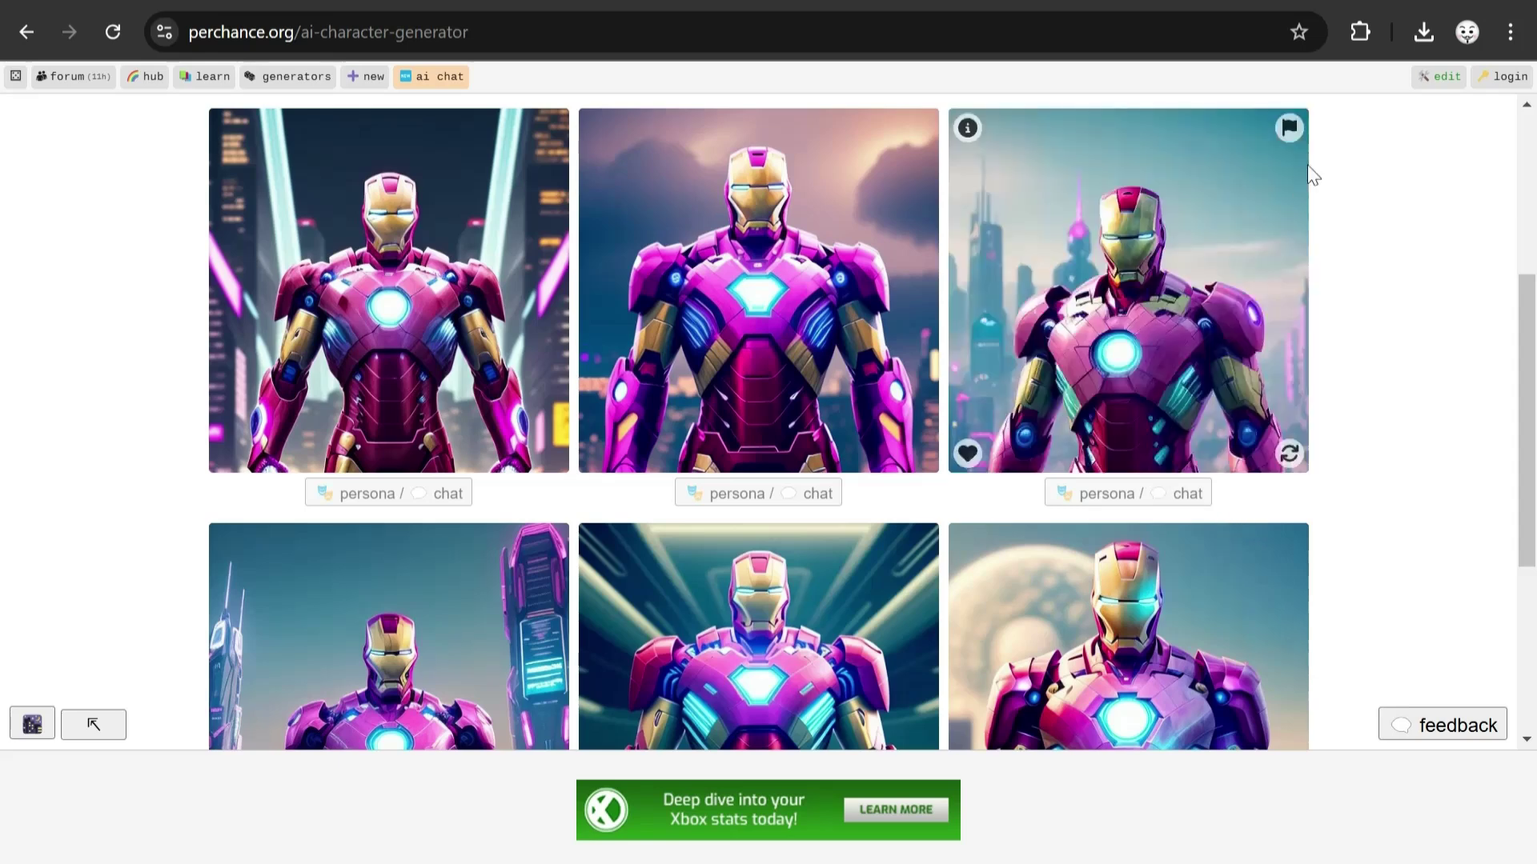
pyautogui.click(1287, 130)
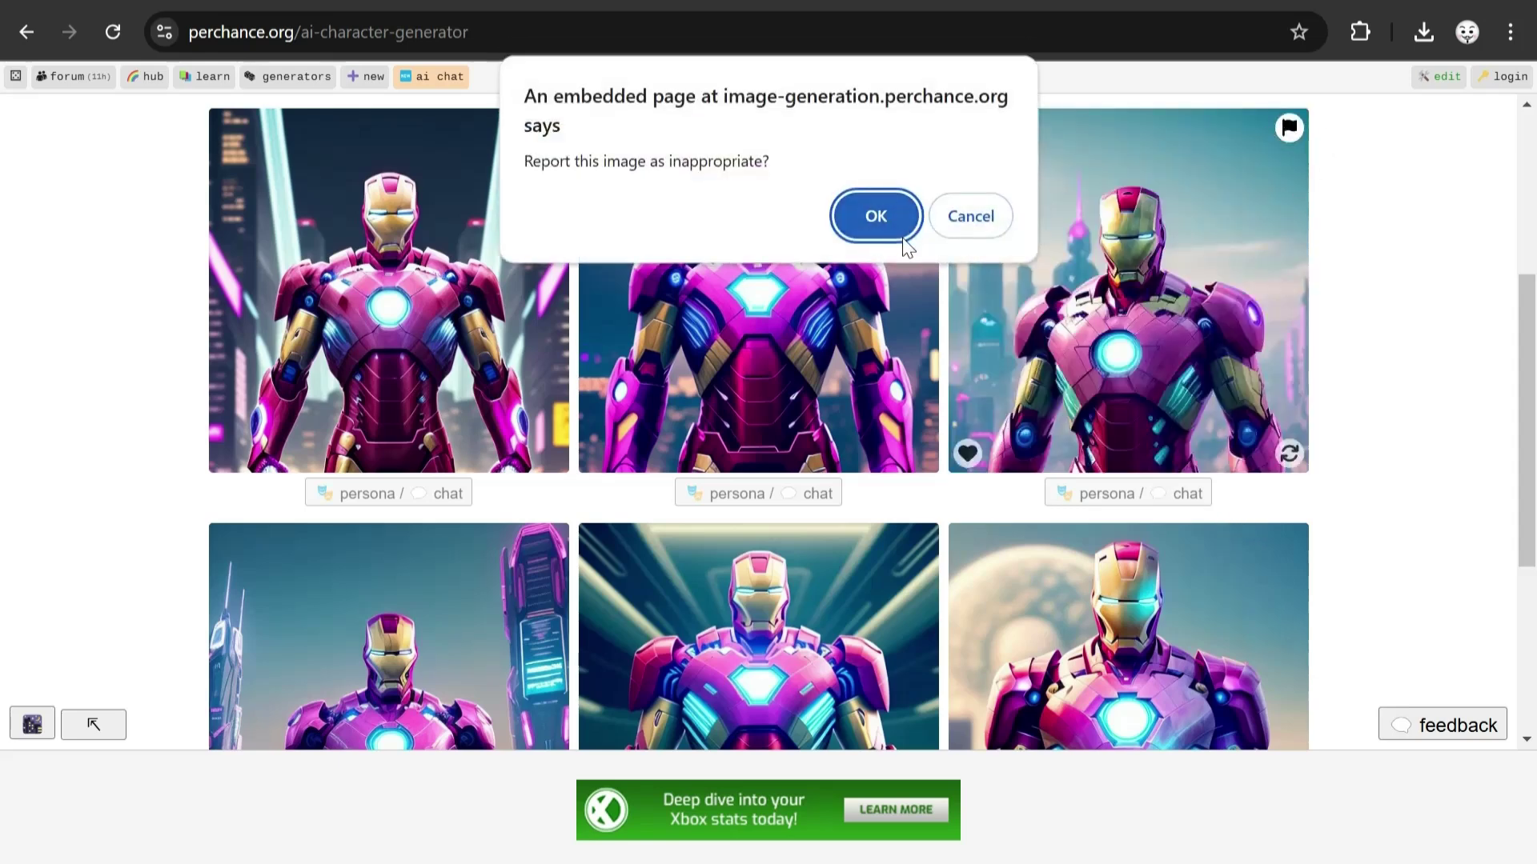
pyautogui.click(952, 224)
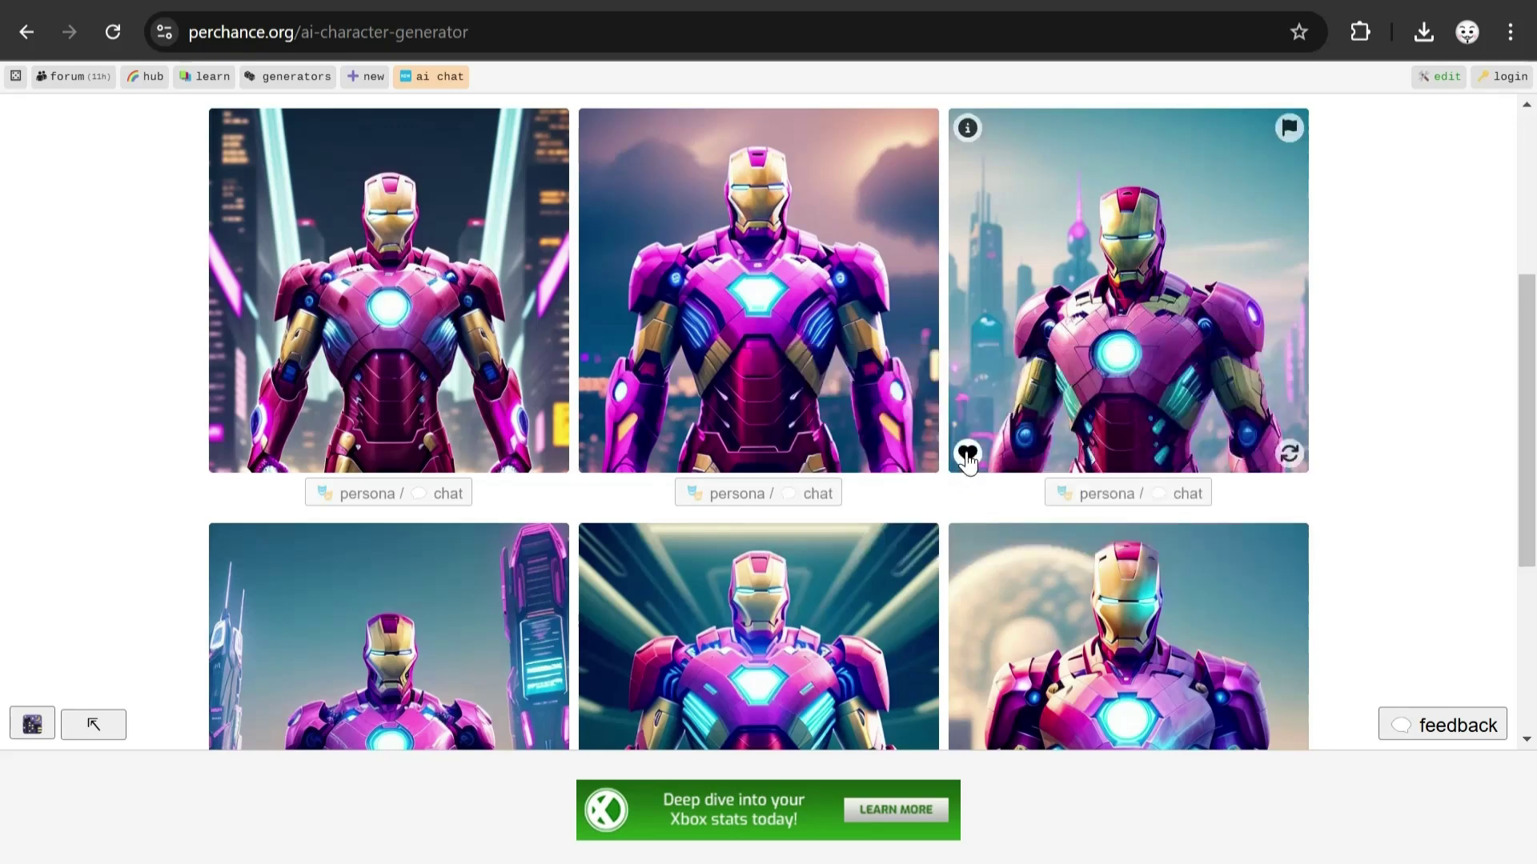
# Step: Save the third Iron Man image to the device
pyautogui.click(967, 453)
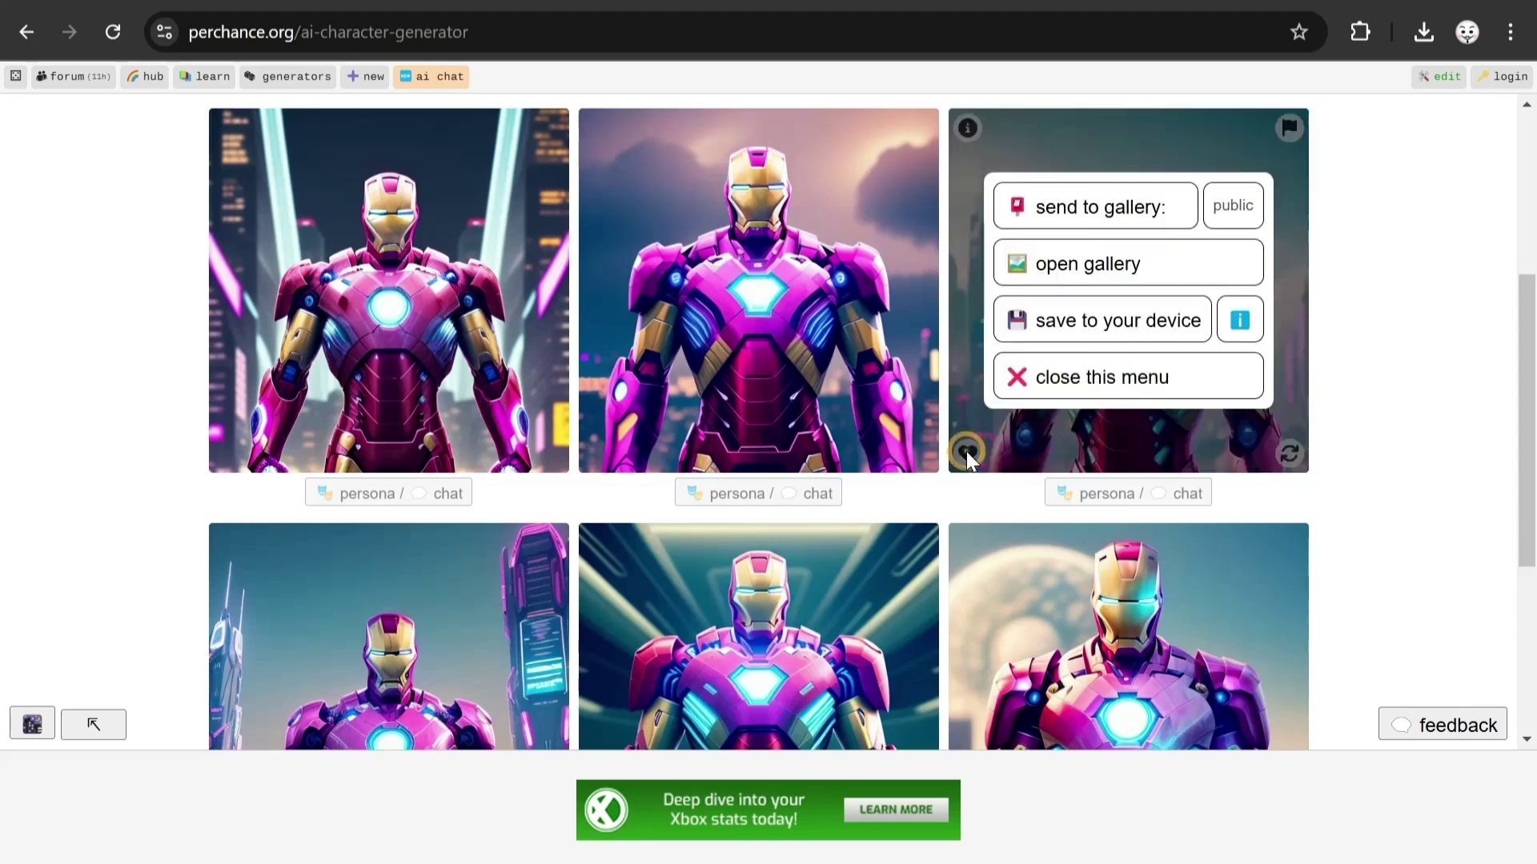
pyautogui.click(1058, 328)
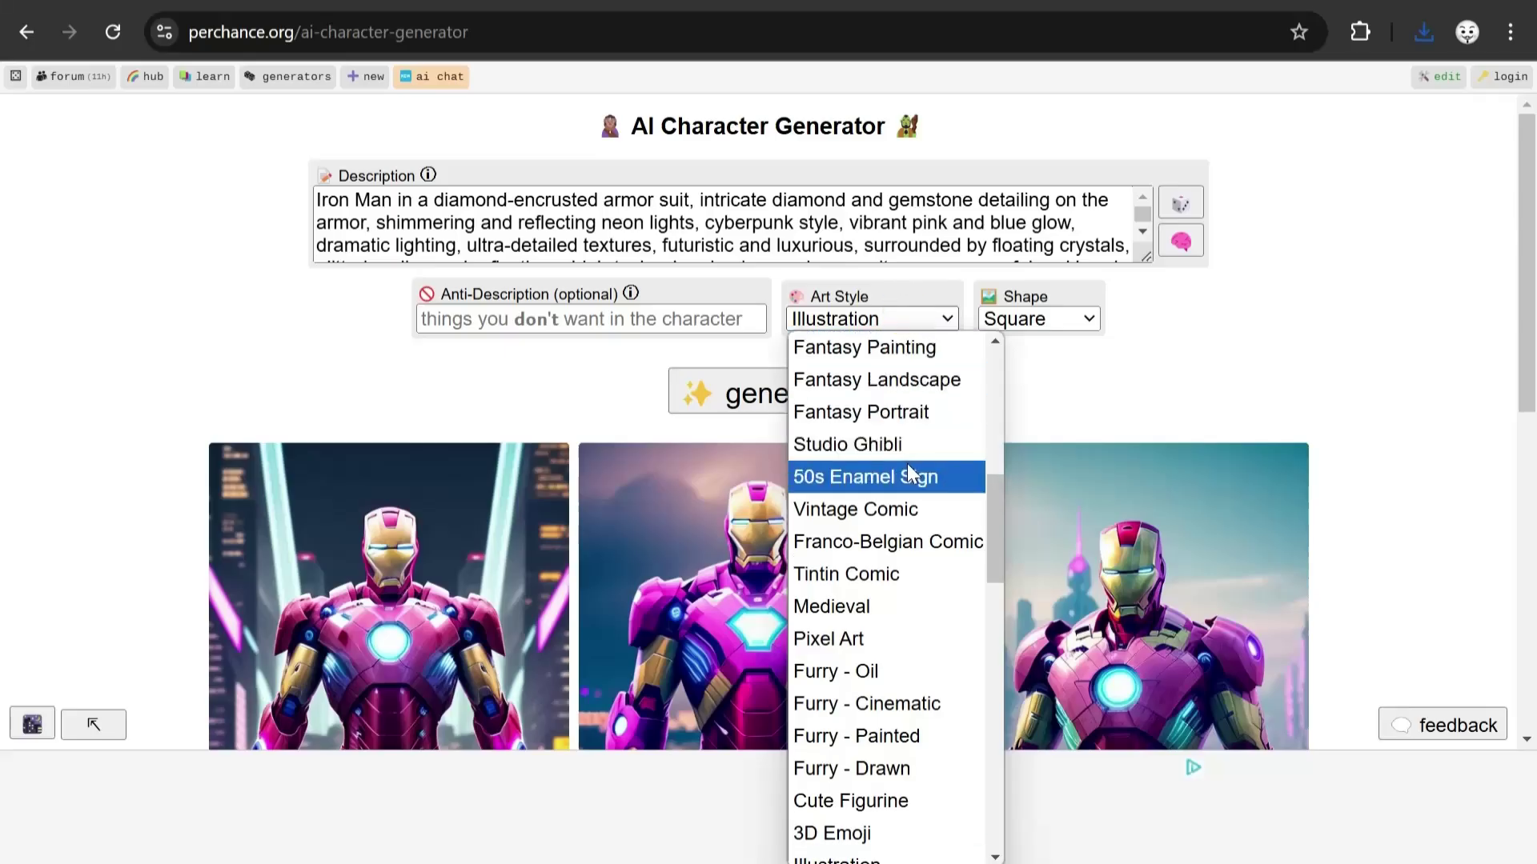
# Step: Try No style as the art style, settle on Concept Sketch, and set the shape to Landscape
pyautogui.scroll(8, 906, 463)
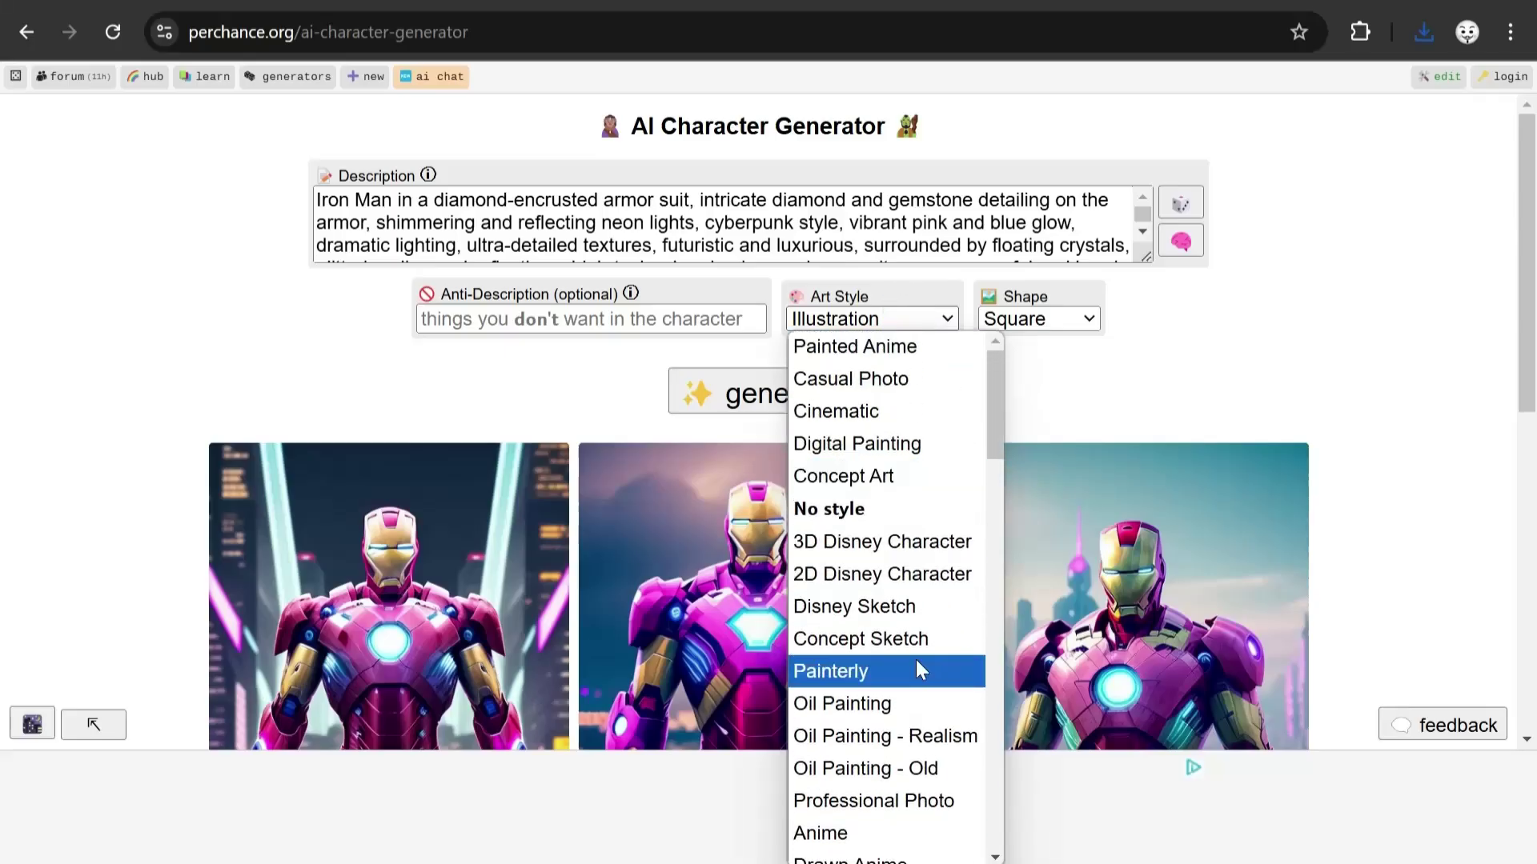
pyautogui.click(886, 509)
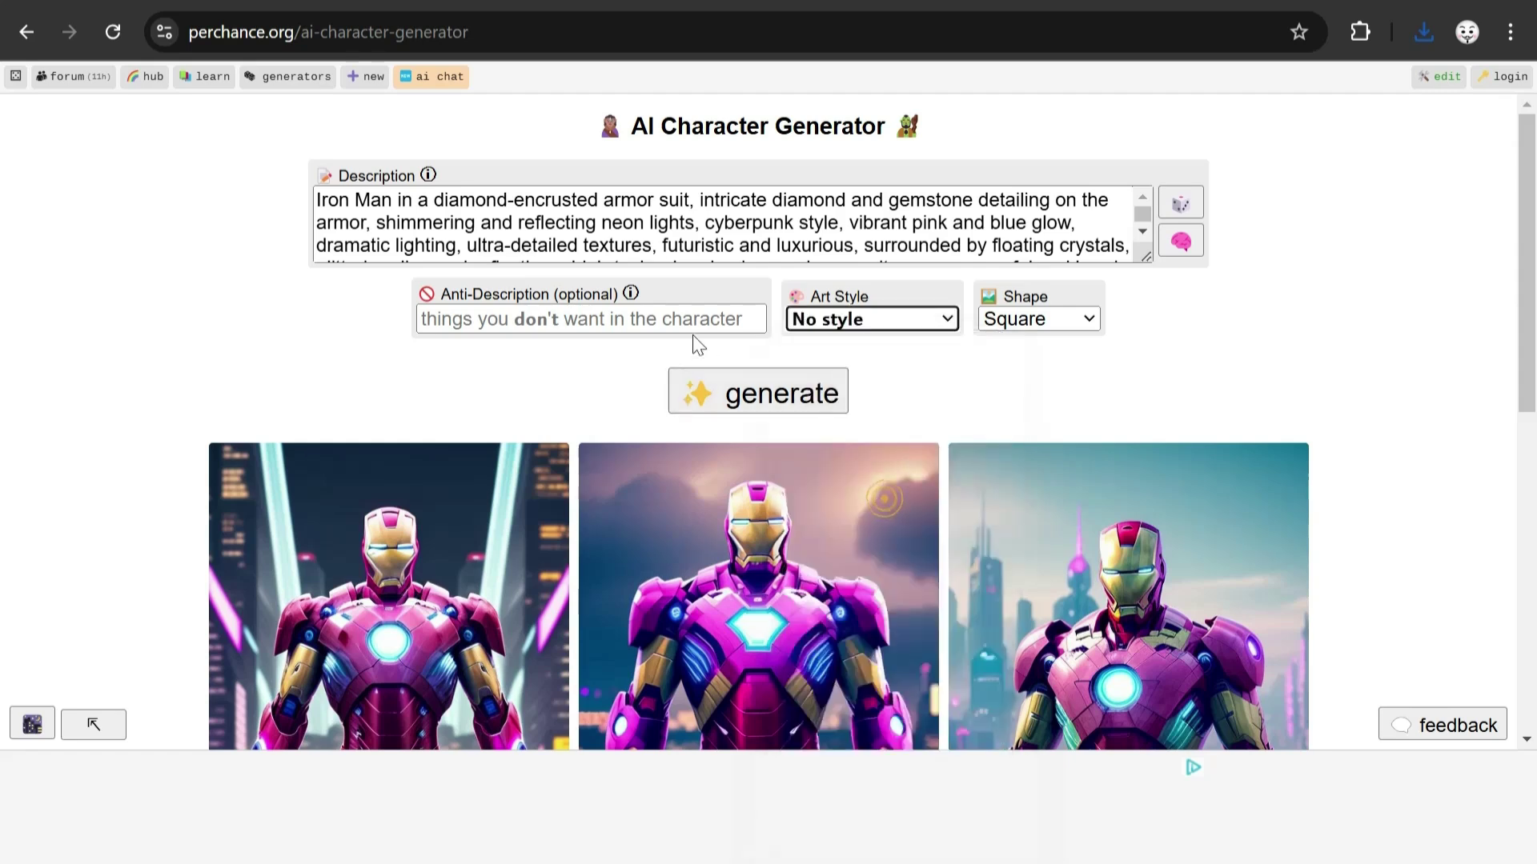
pyautogui.click(912, 318)
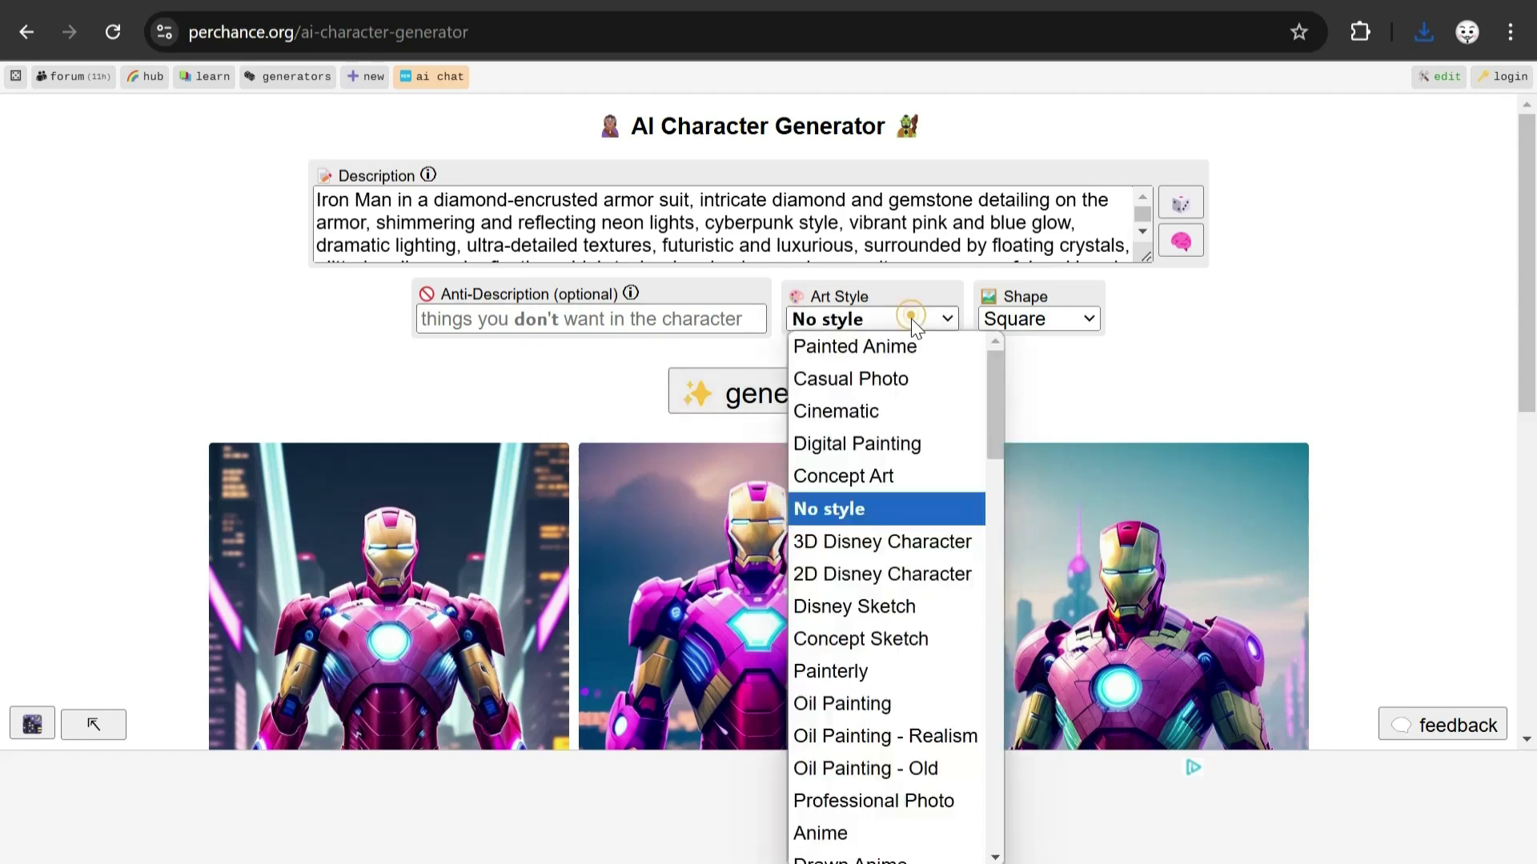
pyautogui.click(886, 637)
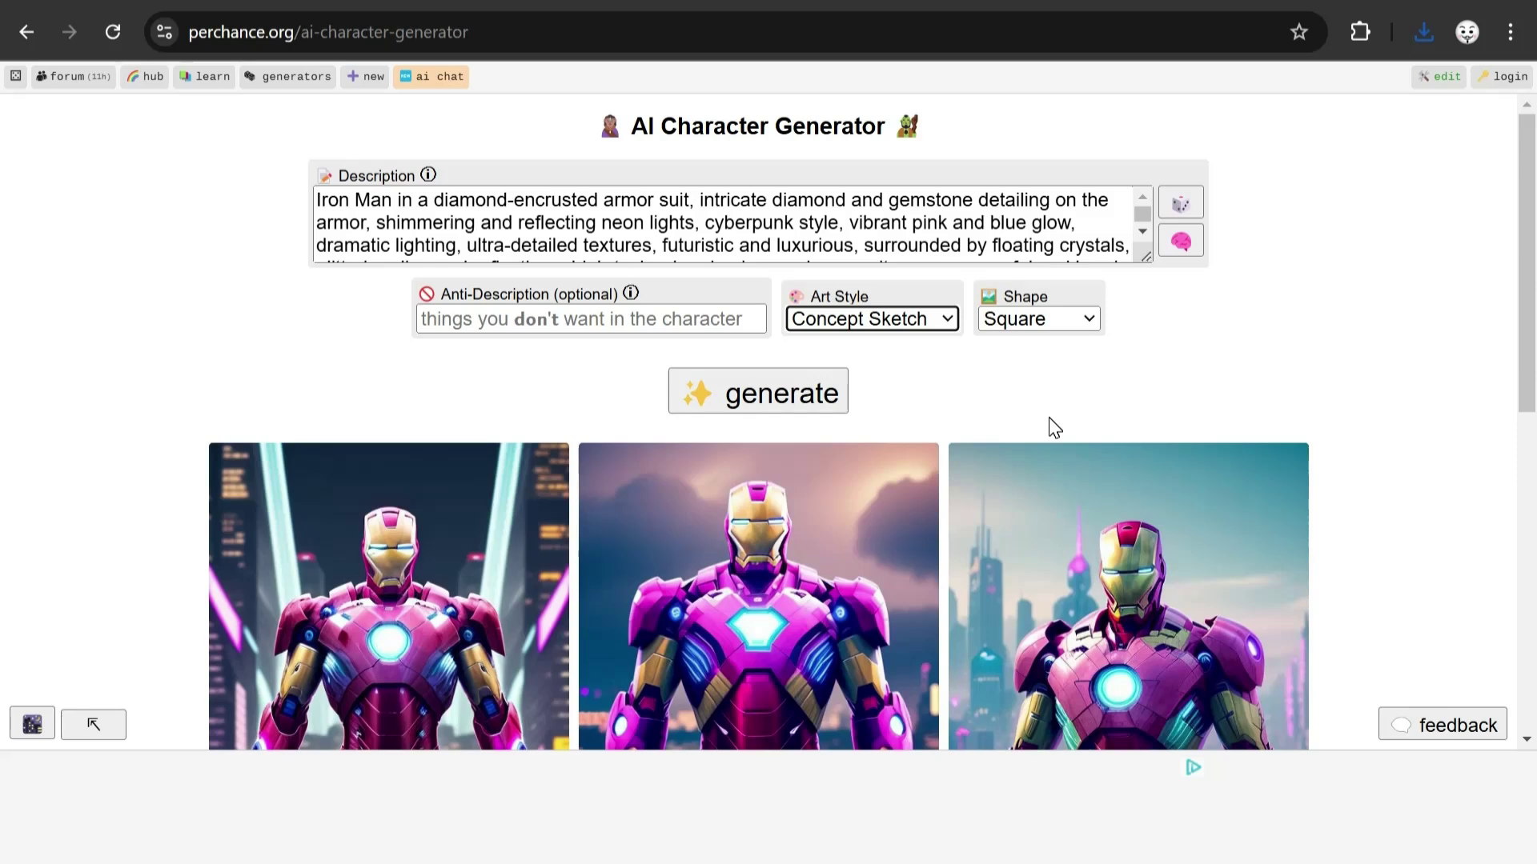
pyautogui.click(1040, 319)
pyautogui.click(1096, 384)
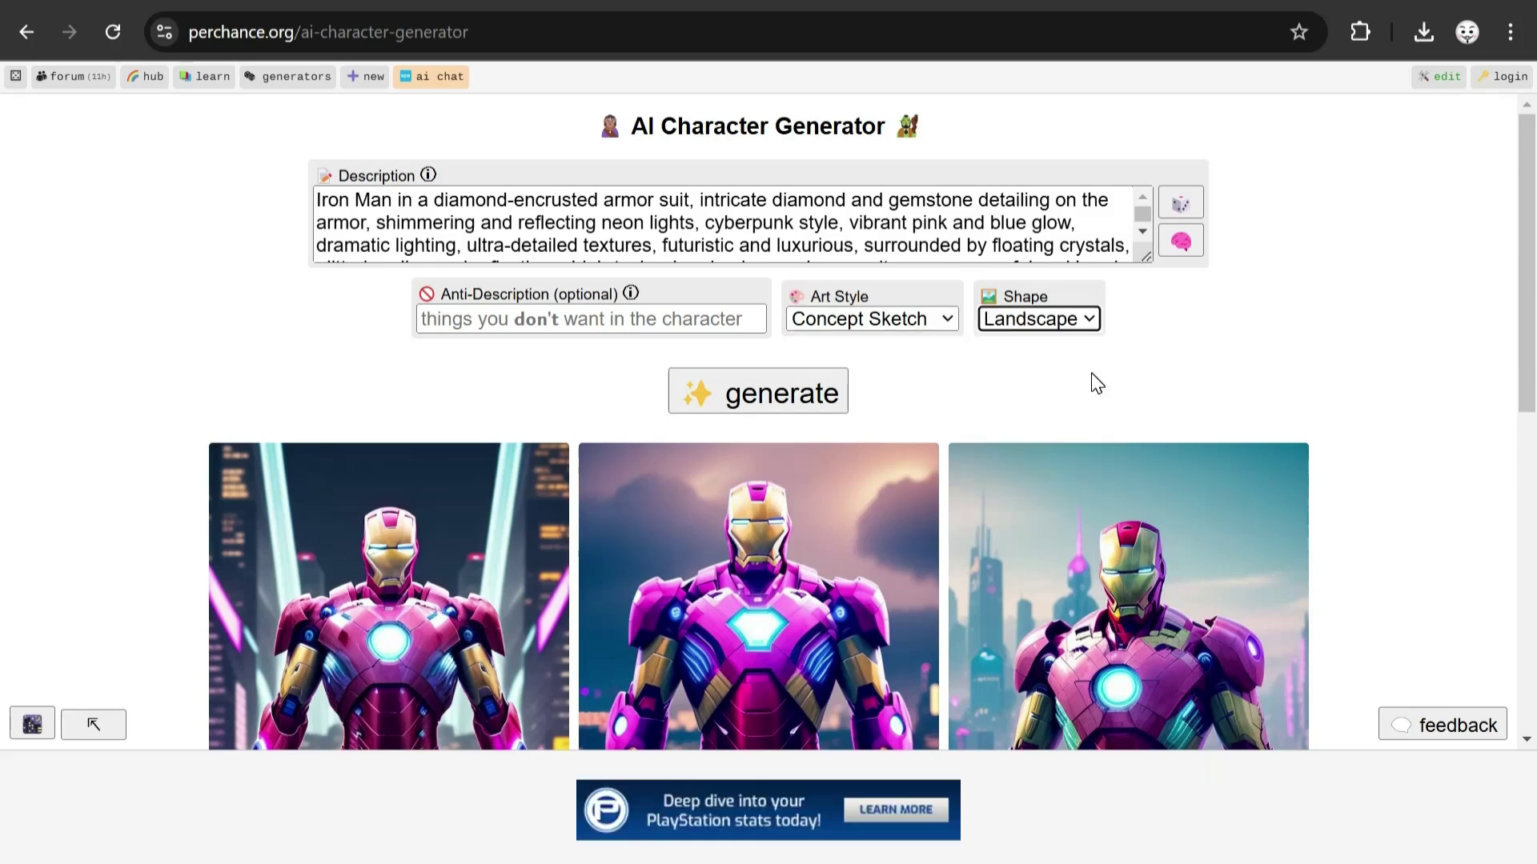